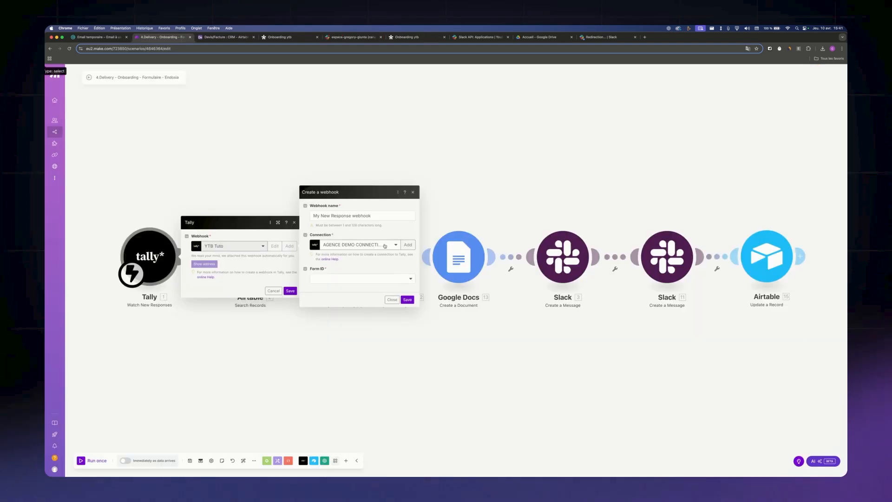
Set the account for the new Tally webhook connection and open the Tally form list
{"action": "left_click", "coordinate": [360, 245]}
{"action": "left_click", "coordinate": [363, 275]}
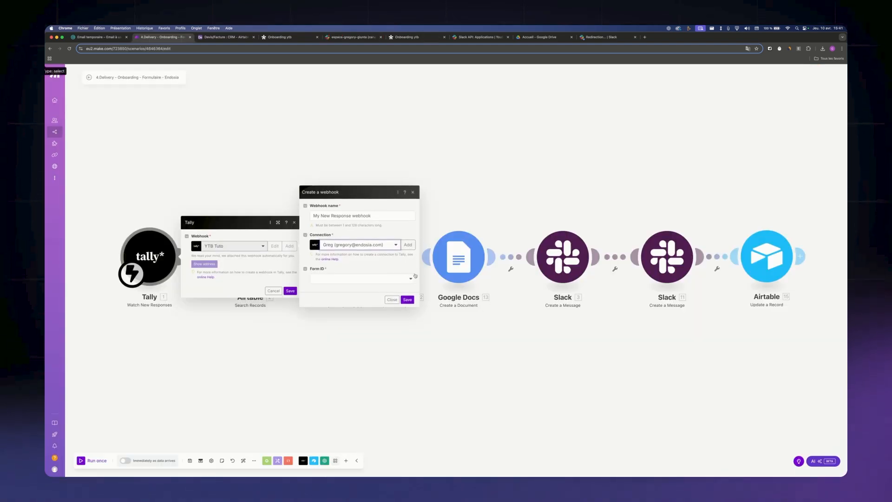
{"action": "left_click", "coordinate": [363, 278]}
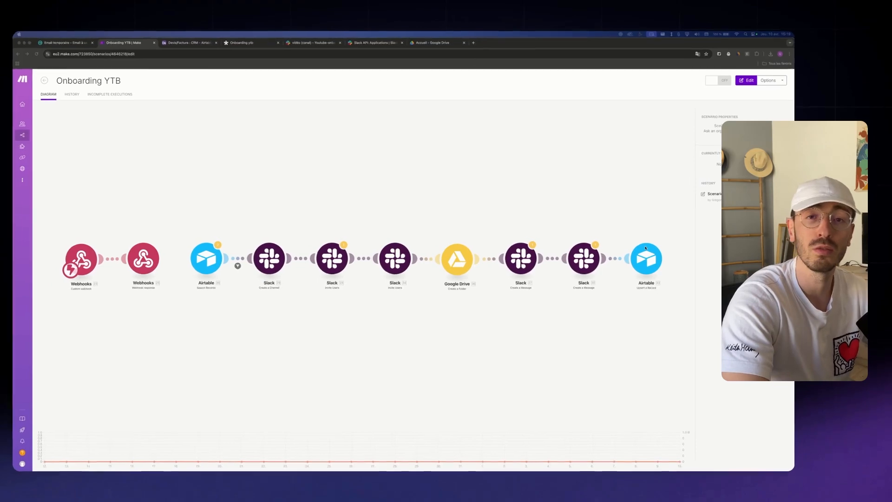
Switch to the Devis/Facture Airtable base showing its CRM table
{"action": "left_click", "coordinate": [197, 42]}
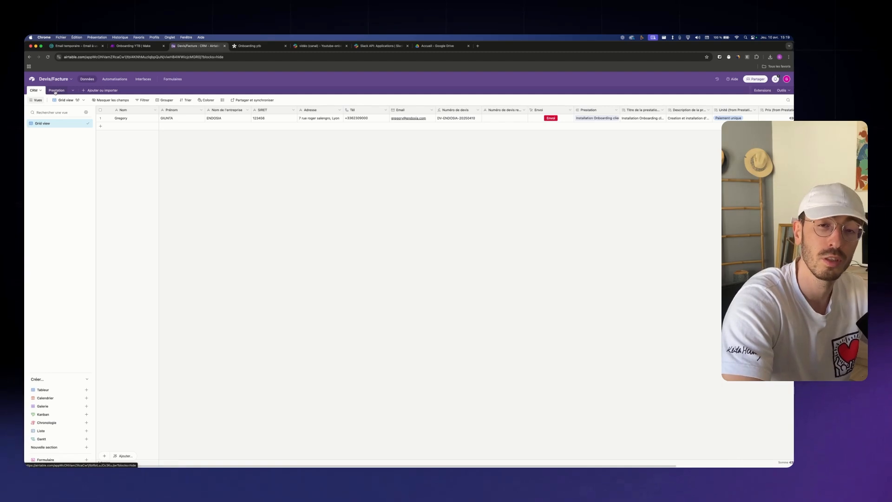
Add a single-line text field named Channel ID to the CRM table
{"action": "scroll", "coordinate": [489, 454], "scroll_direction": "right", "scroll_amount": 5}
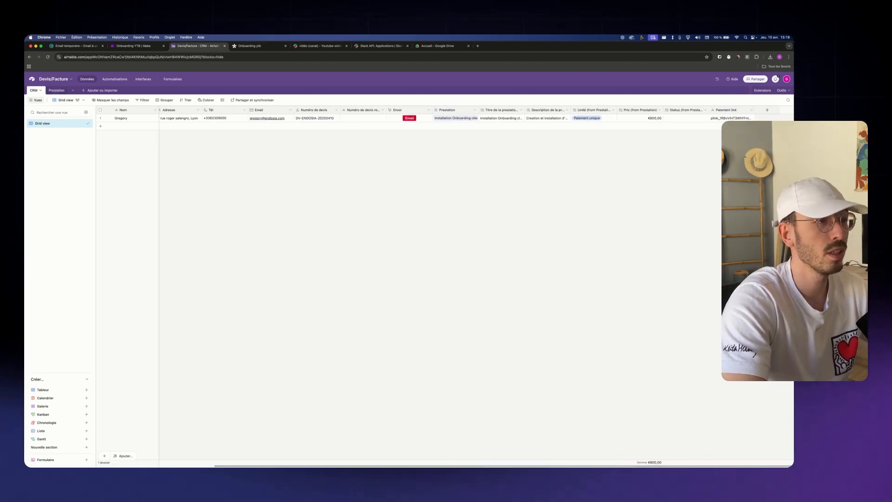
{"action": "left_click", "coordinate": [768, 110]}
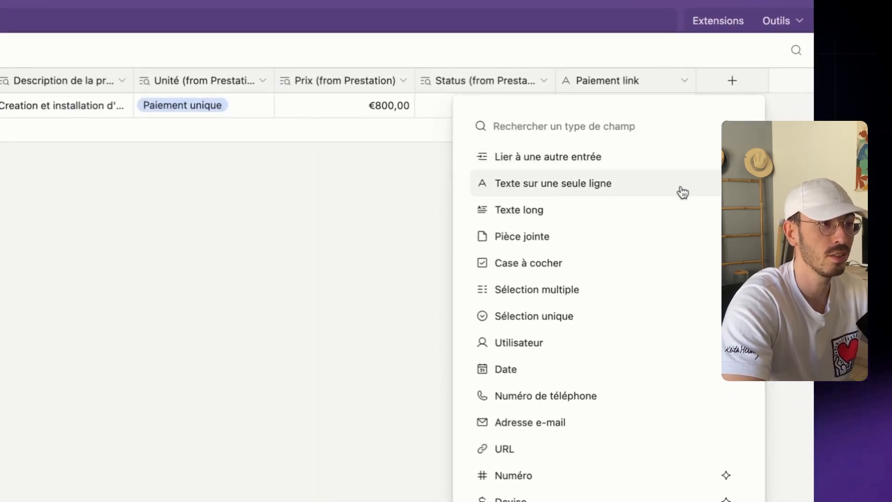
{"action": "left_click", "coordinate": [679, 190]}
{"action": "left_click", "coordinate": [559, 120]}
{"action": "type", "text": "Chan"}
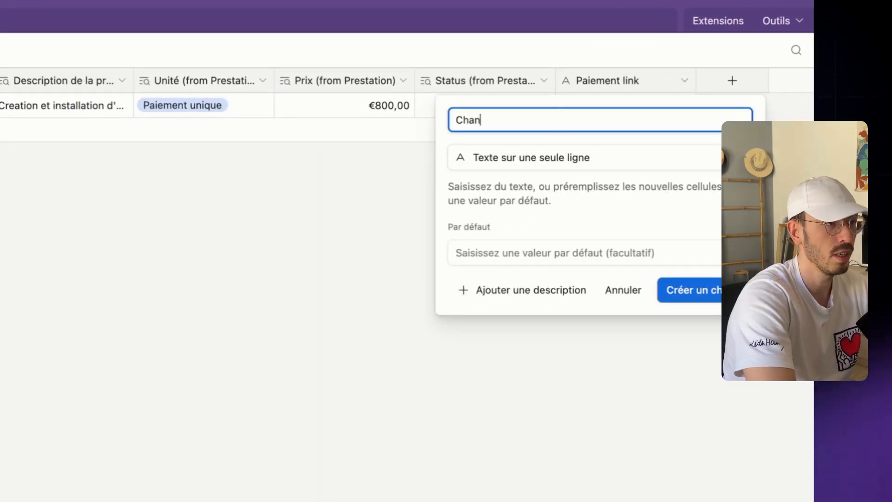
{"action": "type", "text": "nel ID"}
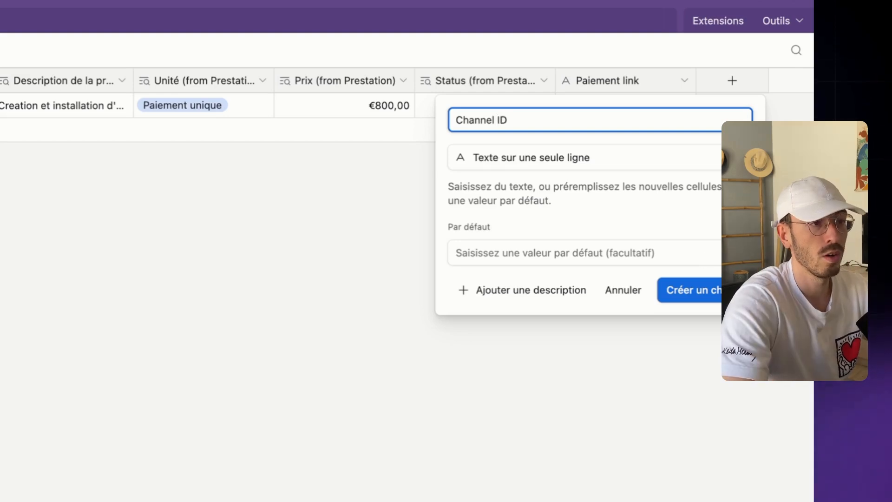
{"action": "key", "text": "Return"}
Duplicate the Channel ID field as a new field named User ID
{"action": "right_click", "coordinate": [740, 82]}
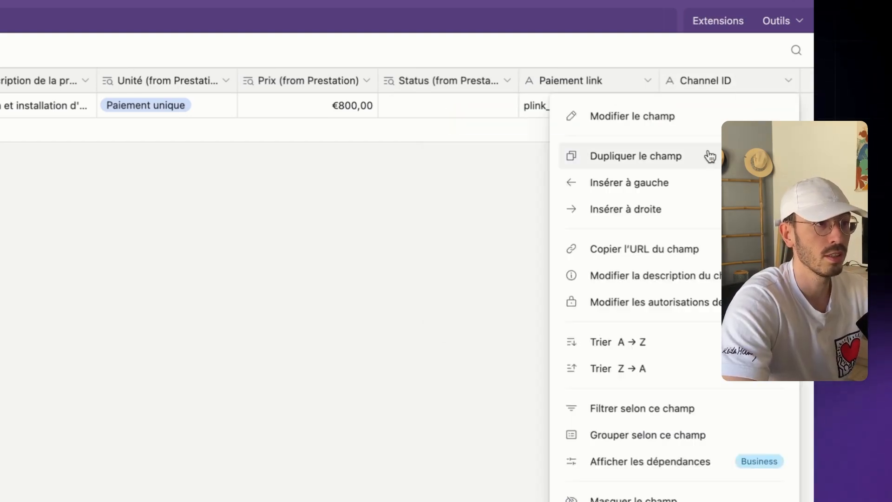
{"action": "key", "text": "Escape"}
{"action": "scroll", "coordinate": [652, 139], "scroll_direction": "right", "scroll_amount": 3}
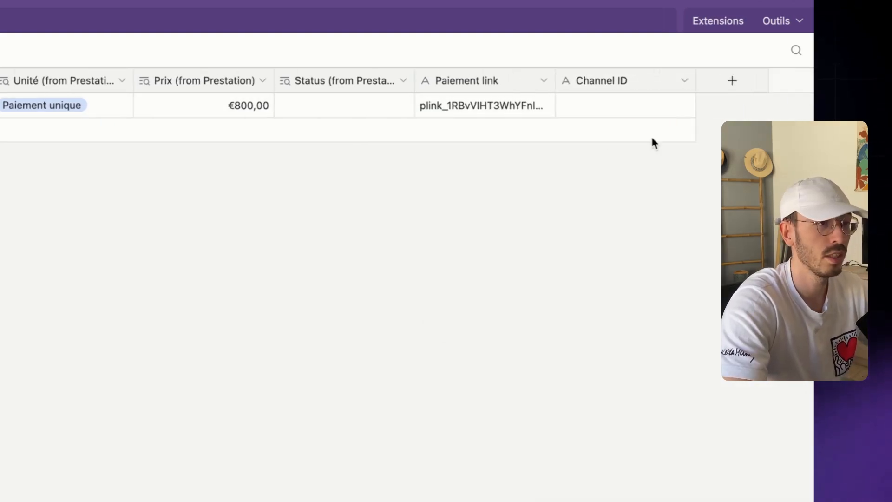
{"action": "right_click", "coordinate": [627, 82]}
{"action": "left_click", "coordinate": [618, 116]}
{"action": "type", "text": "User ID"}
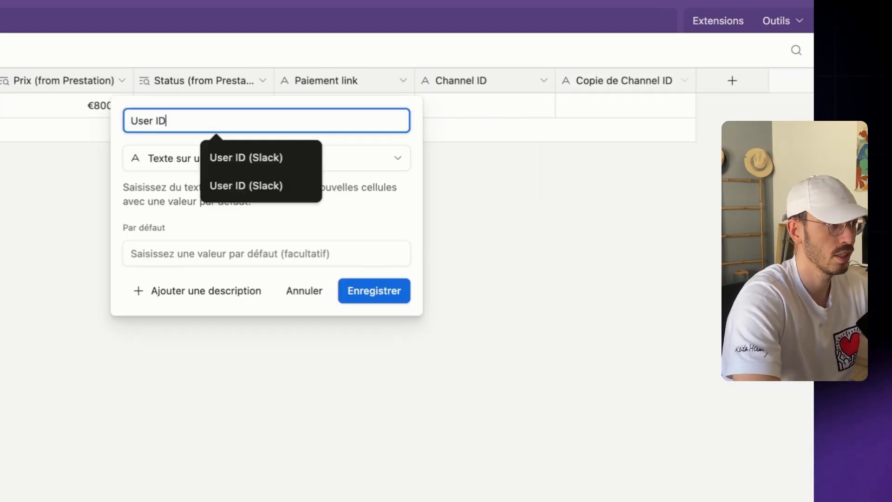
{"action": "left_click", "coordinate": [378, 298]}
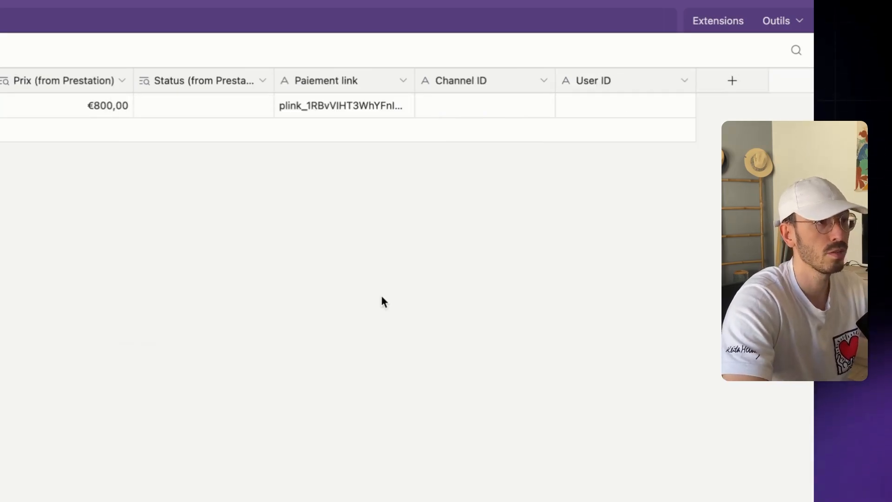
Check the first record's Channel ID and User ID cells, then return to the Make scenario
{"action": "left_click", "coordinate": [489, 105]}
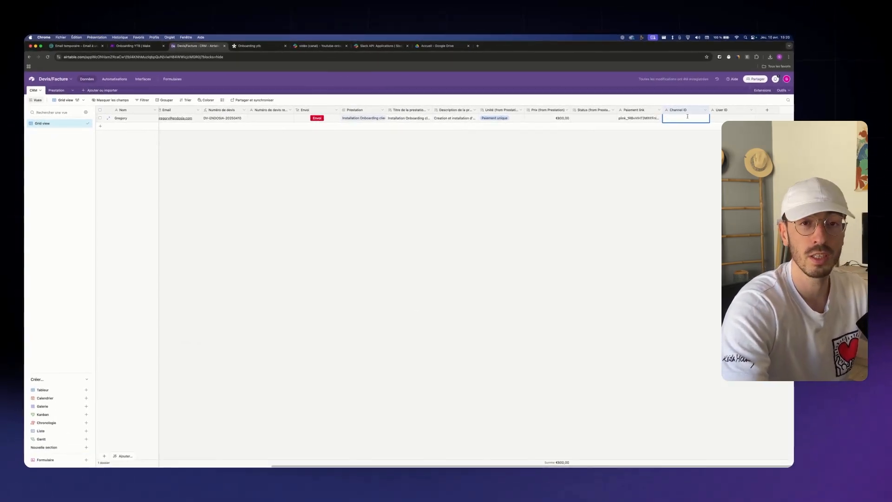
{"action": "left_click", "coordinate": [682, 118]}
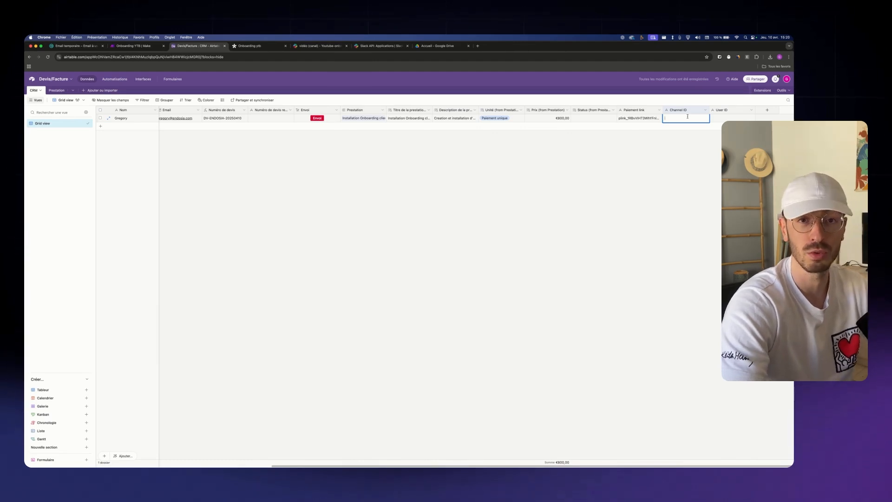
{"action": "left_click", "coordinate": [732, 119]}
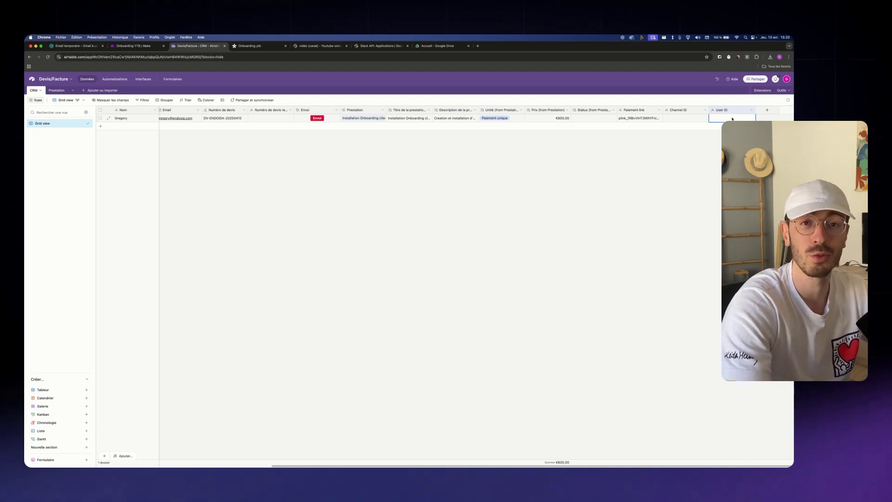
{"action": "left_click", "coordinate": [136, 45]}
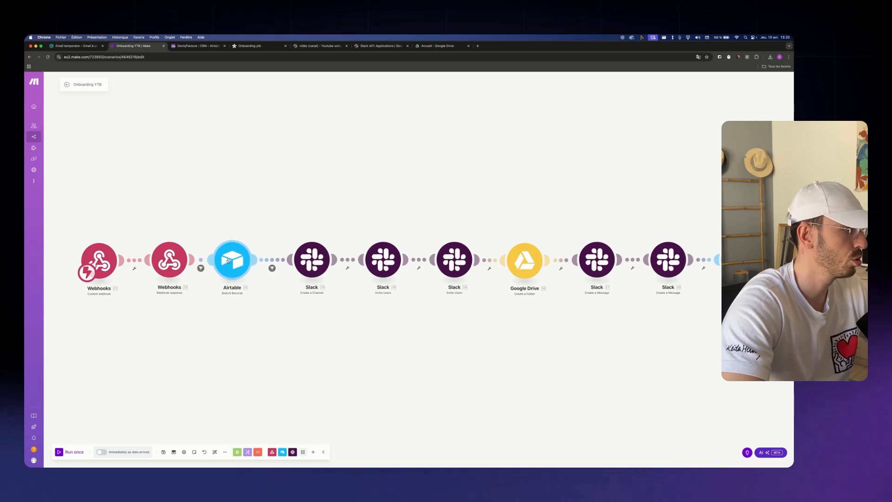
Reopen the Airtable Search Records module and reload the tables, keeping CRM selected
{"action": "left_click", "coordinate": [235, 259]}
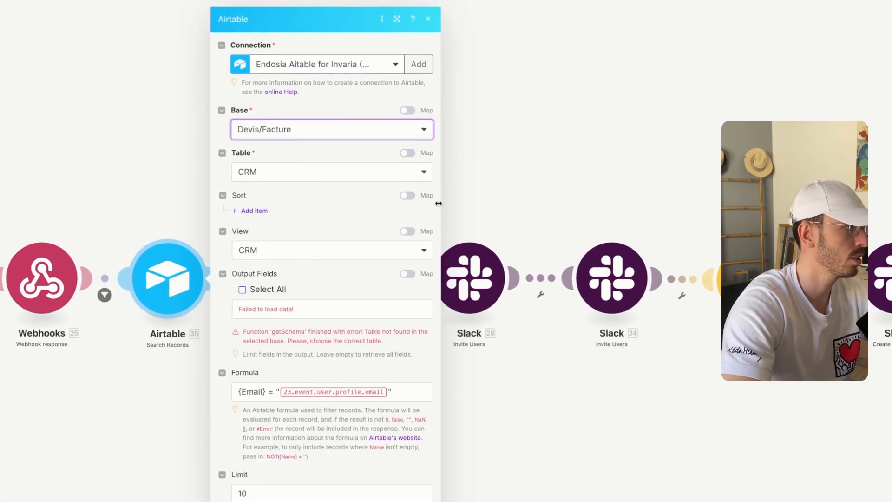
{"action": "key", "text": "Escape"}
{"action": "right_click", "coordinate": [188, 291]}
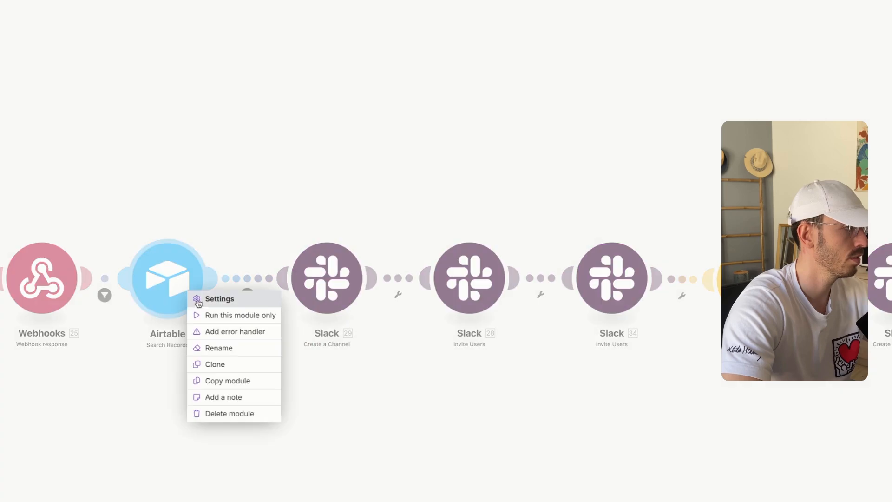
{"action": "left_click", "coordinate": [197, 277]}
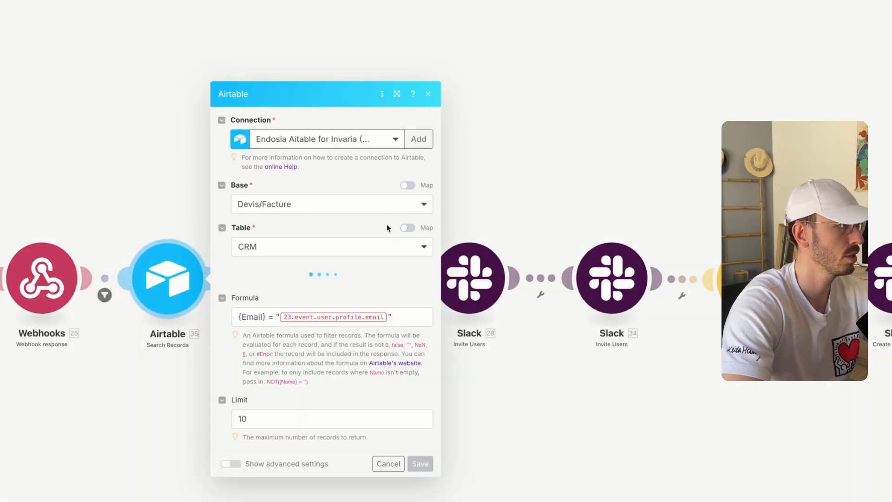
{"action": "left_click", "coordinate": [305, 170]}
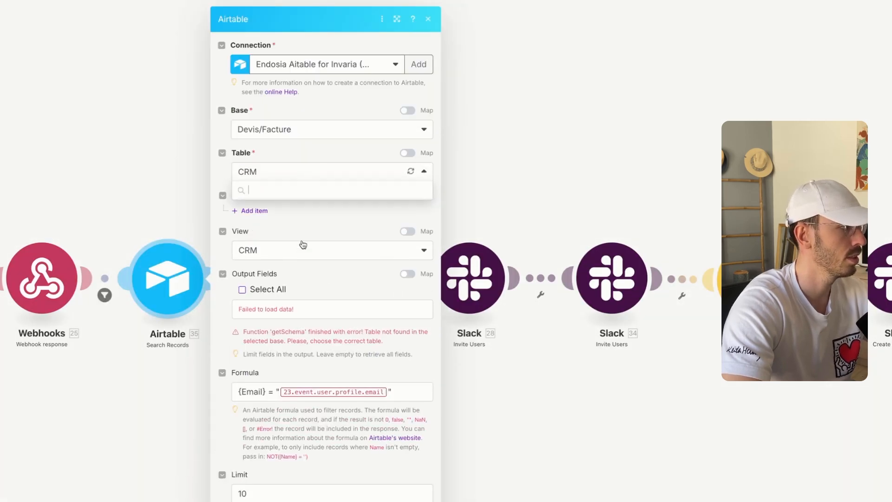
{"action": "left_click", "coordinate": [291, 212]}
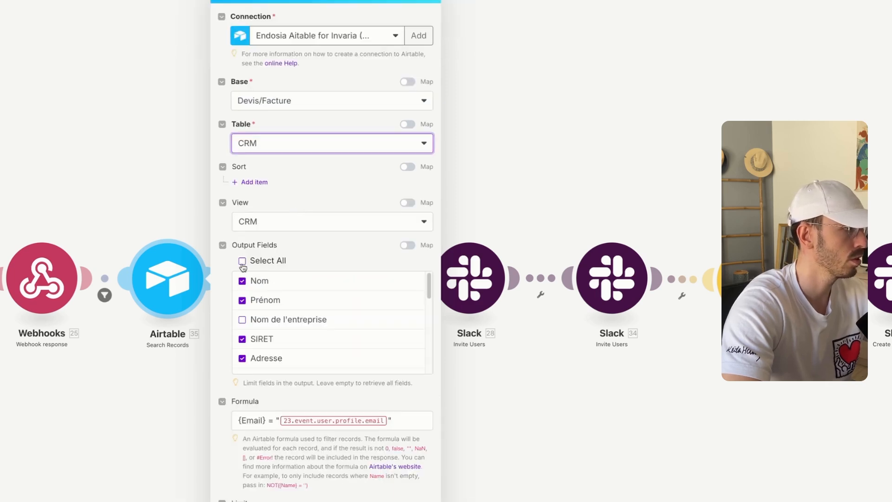
Select all CRM fields as output, review the search formula, and save the module
{"action": "left_click", "coordinate": [242, 262]}
{"action": "scroll", "coordinate": [295, 368], "scroll_direction": "down", "scroll_amount": 10}
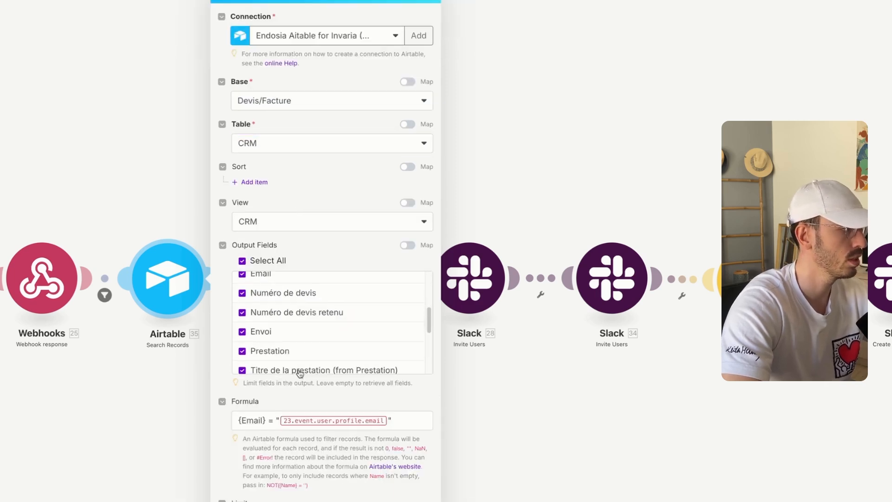
{"action": "scroll", "coordinate": [297, 362], "scroll_direction": "up", "scroll_amount": 2}
{"action": "scroll", "coordinate": [297, 343], "scroll_direction": "up", "scroll_amount": 4}
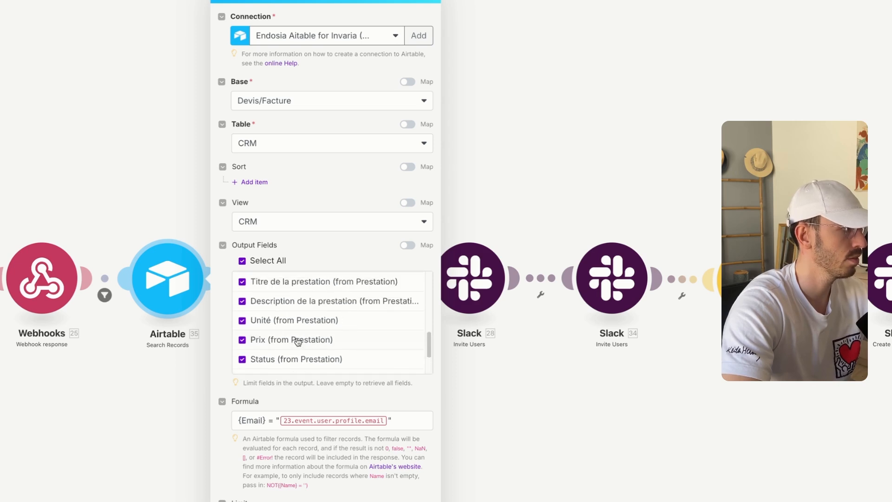
{"action": "scroll", "coordinate": [298, 341], "scroll_direction": "up", "scroll_amount": 1}
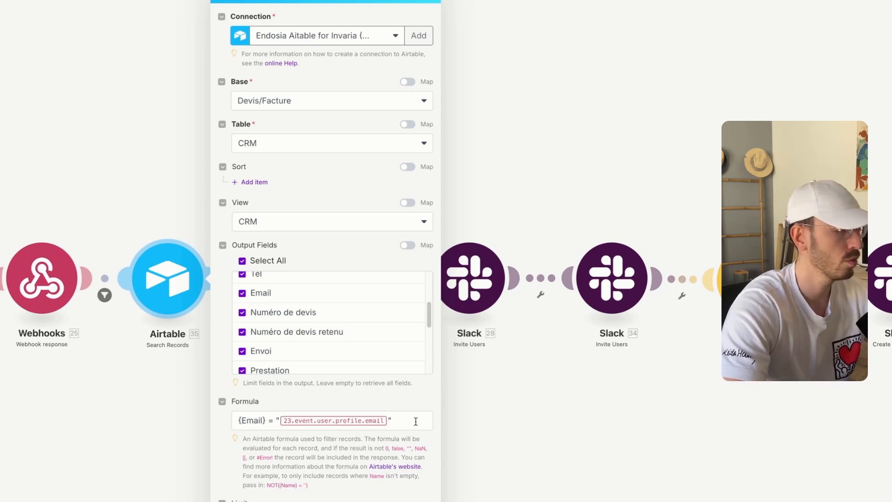
{"action": "left_click_drag", "start_coordinate": [416, 422], "coordinate": [207, 424]}
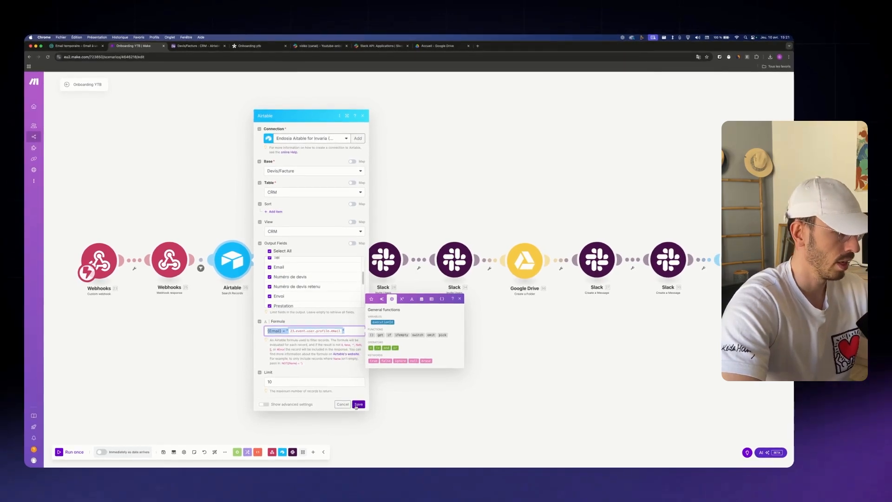
{"action": "left_click", "coordinate": [358, 404]}
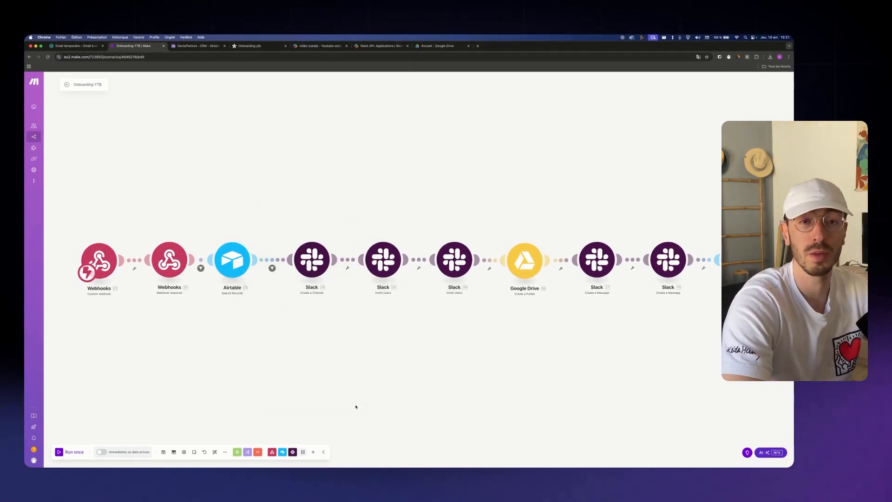
Open the Webhooks trigger, cancel a new webhook, and copy the Ytb Onboarding hook address
{"action": "left_click", "coordinate": [99, 260]}
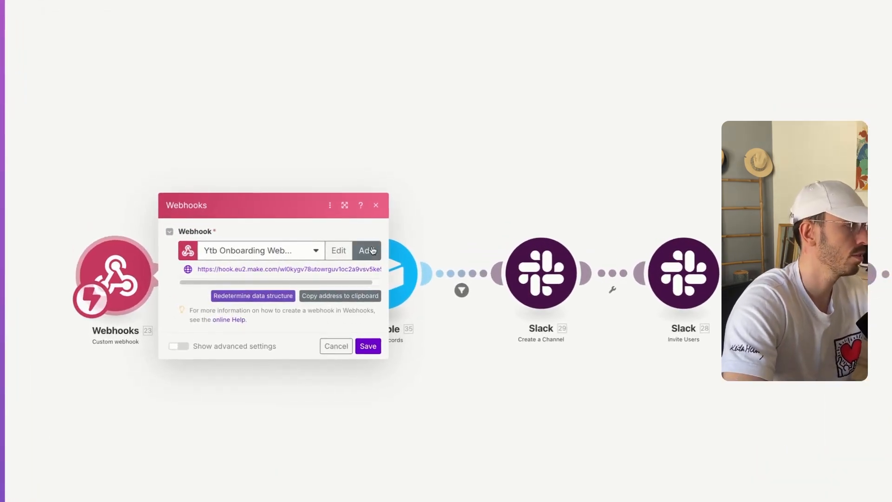
{"action": "left_click", "coordinate": [366, 250]}
{"action": "triple_click", "coordinate": [496, 212]}
{"action": "left_click", "coordinate": [603, 163]}
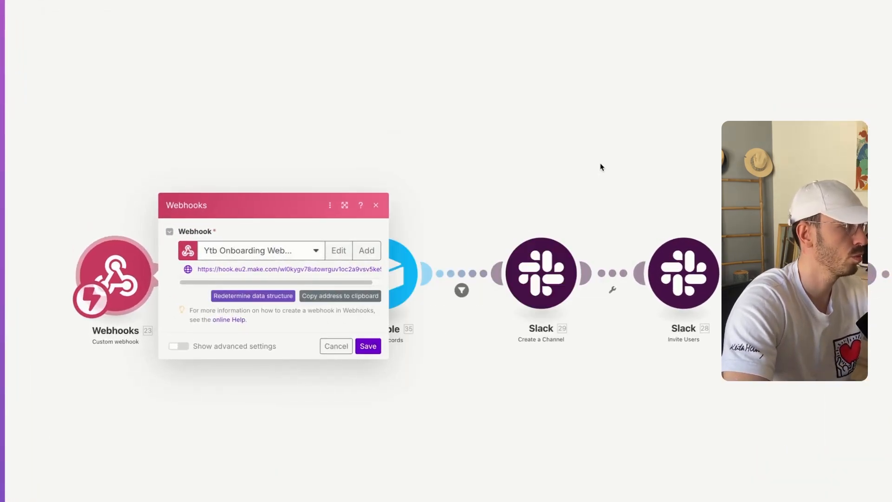
{"action": "left_click", "coordinate": [342, 299]}
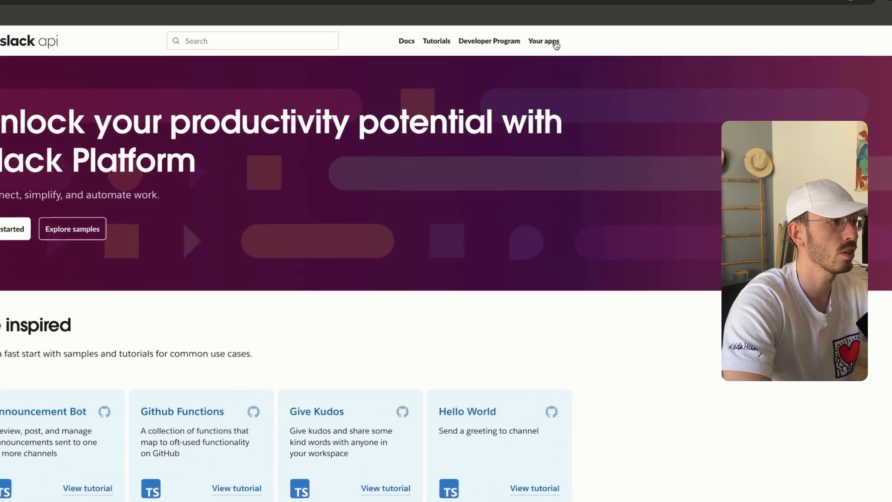
Create a Slack app from scratch named Onboarding in the Youtube-onboarding workspace
{"action": "left_click", "coordinate": [545, 80]}
{"action": "left_click", "coordinate": [270, 211]}
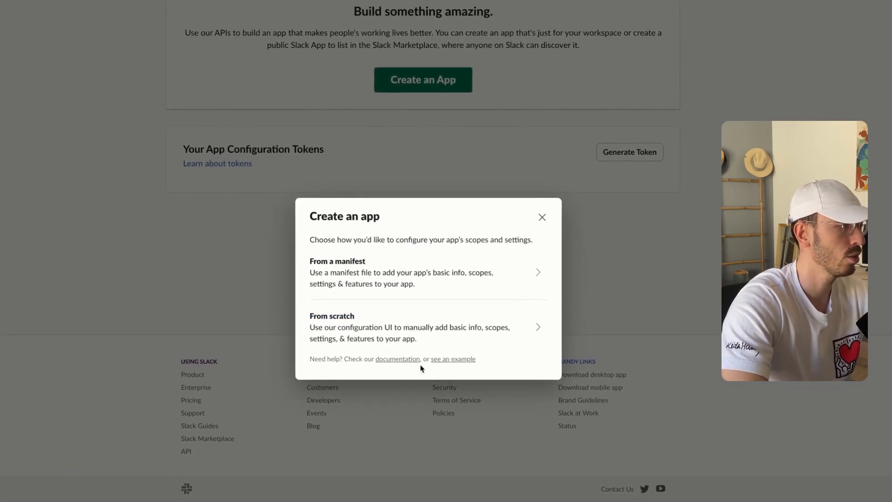
{"action": "left_click", "coordinate": [427, 347]}
{"action": "left_click", "coordinate": [439, 222]}
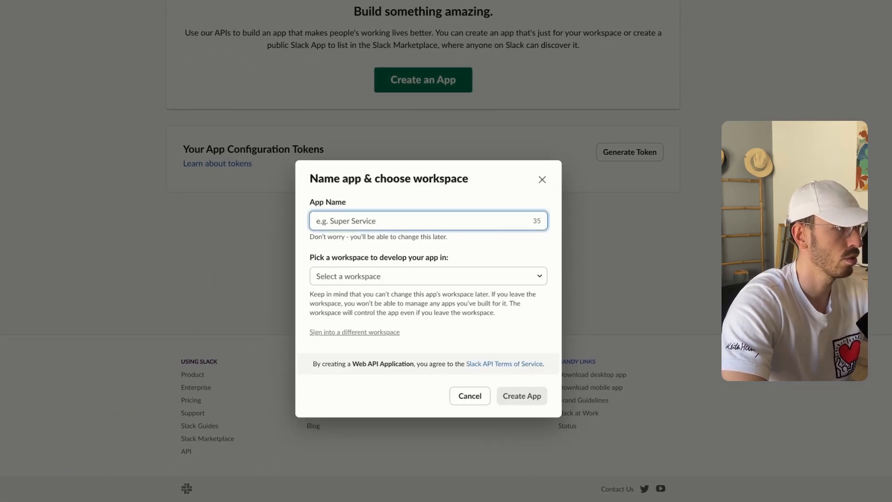
{"action": "type", "text": "Onbo"}
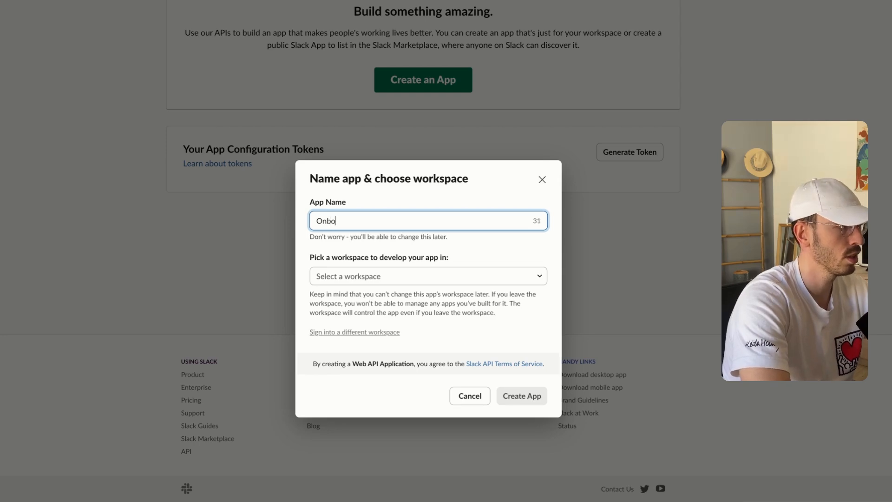
{"action": "type", "text": "arding"}
{"action": "left_click", "coordinate": [499, 276]}
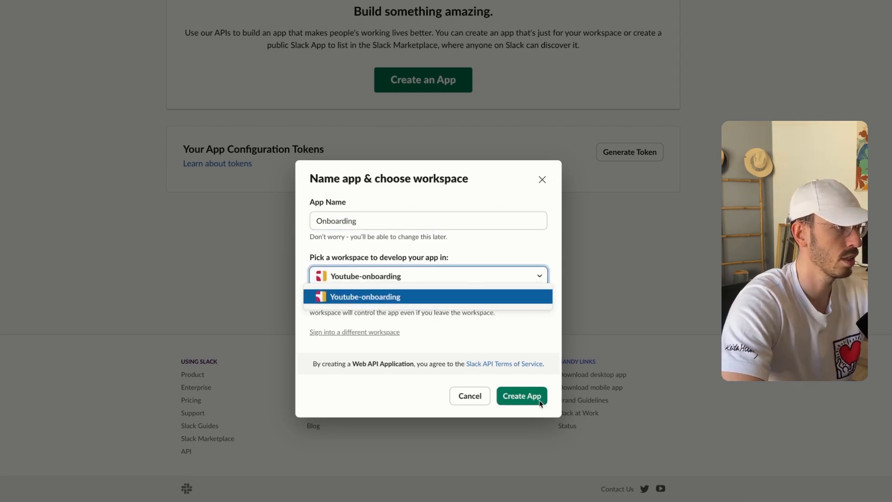
{"action": "left_click", "coordinate": [534, 398]}
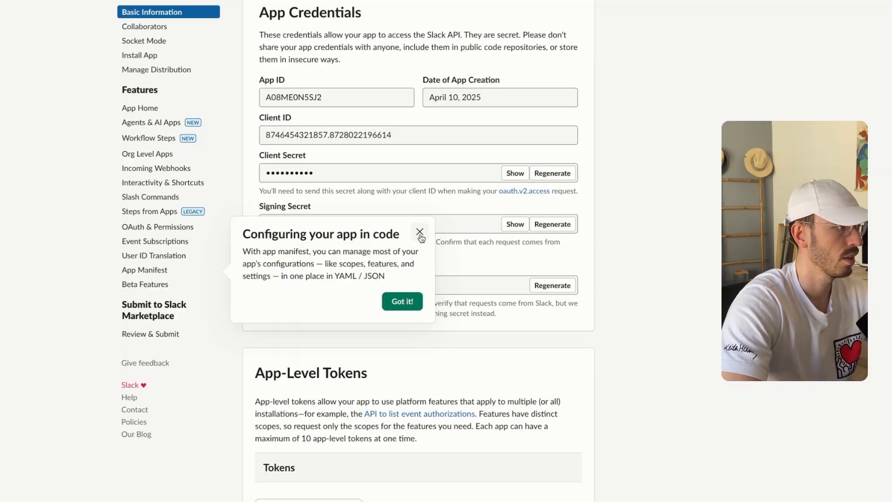
{"action": "left_click", "coordinate": [395, 305]}
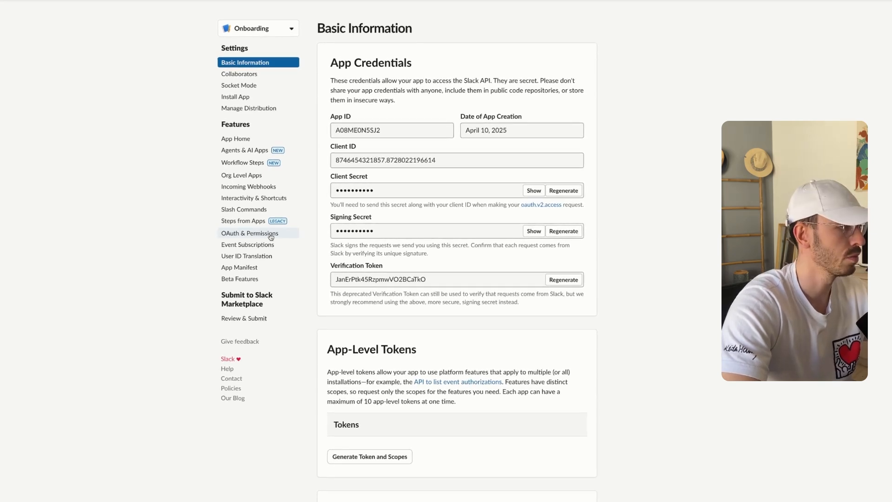
Add the chat:write and im:read bot token scopes under OAuth & Permissions
{"action": "left_click", "coordinate": [271, 234]}
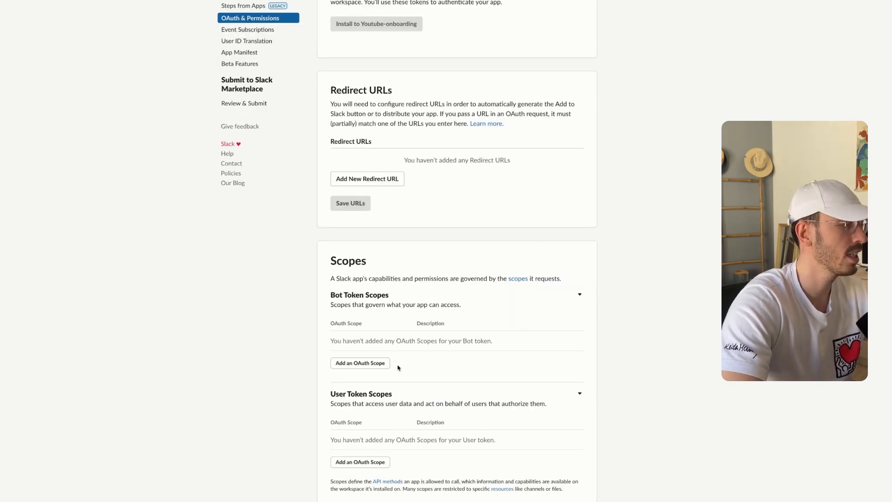
{"action": "left_click", "coordinate": [385, 367]}
{"action": "type", "text": "chat"}
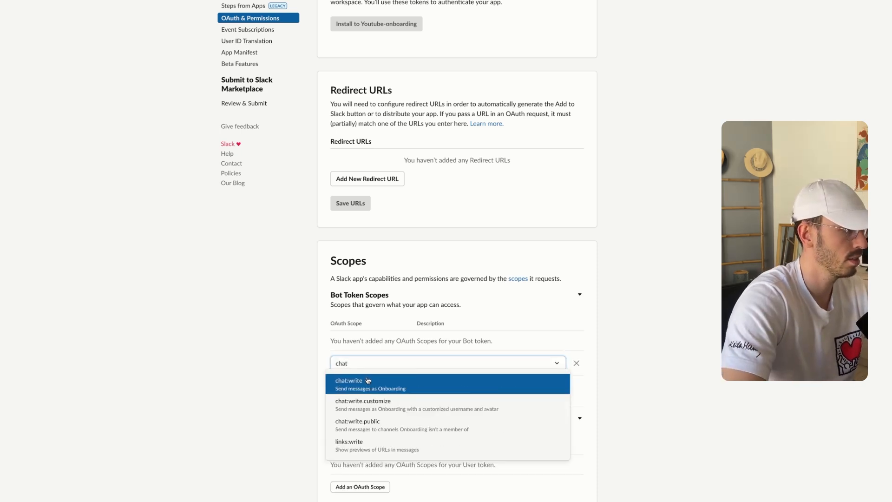
{"action": "left_click", "coordinate": [367, 380]}
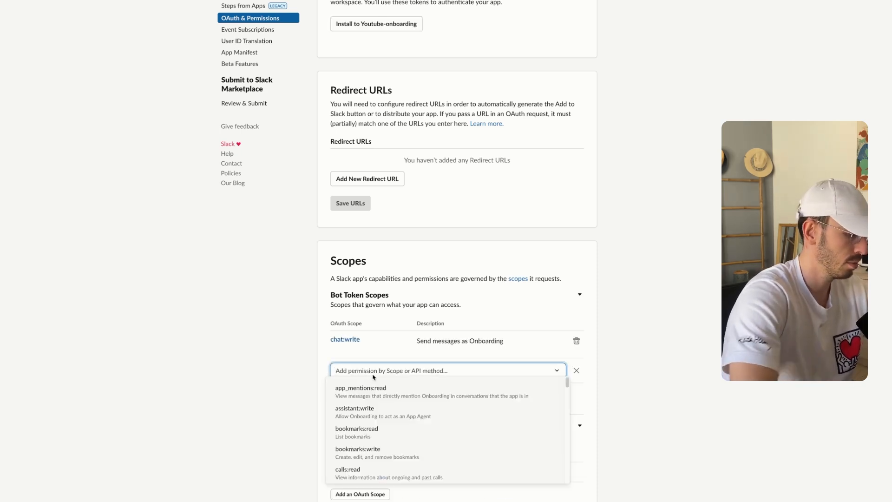
{"action": "type", "text": "im"}
{"action": "left_click", "coordinate": [365, 409]}
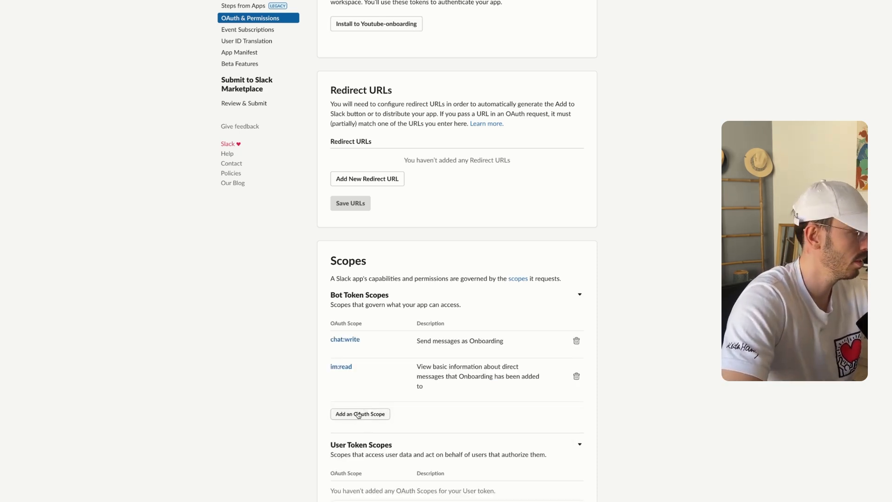
Add the im:write and users:read bot token scopes
{"action": "left_click", "coordinate": [364, 412]}
{"action": "type", "text": "im"}
{"action": "left_click", "coordinate": [400, 453]}
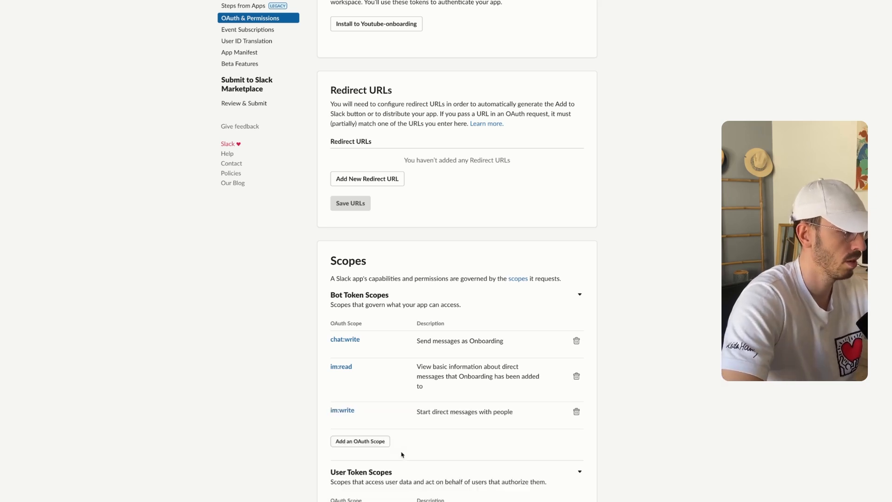
{"action": "left_click", "coordinate": [367, 440]}
{"action": "type", "text": "users:r"}
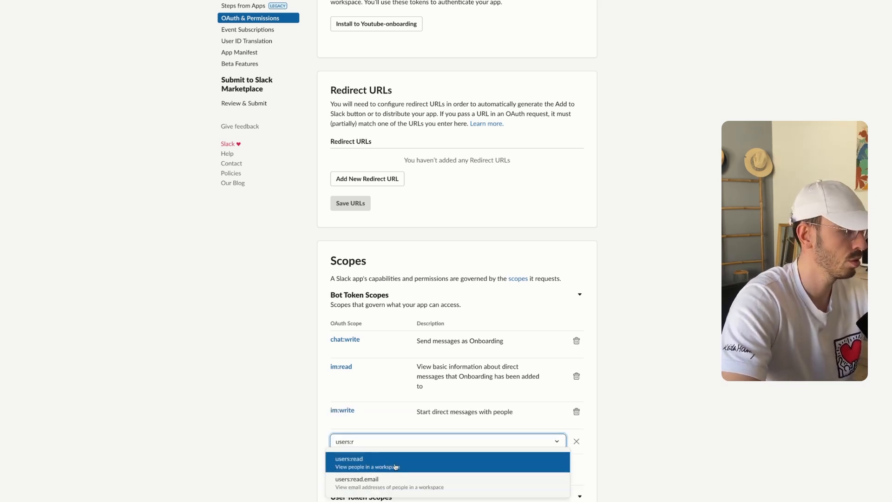
{"action": "left_click", "coordinate": [395, 467]}
{"action": "scroll", "coordinate": [350, 390], "scroll_direction": "down", "scroll_amount": 3}
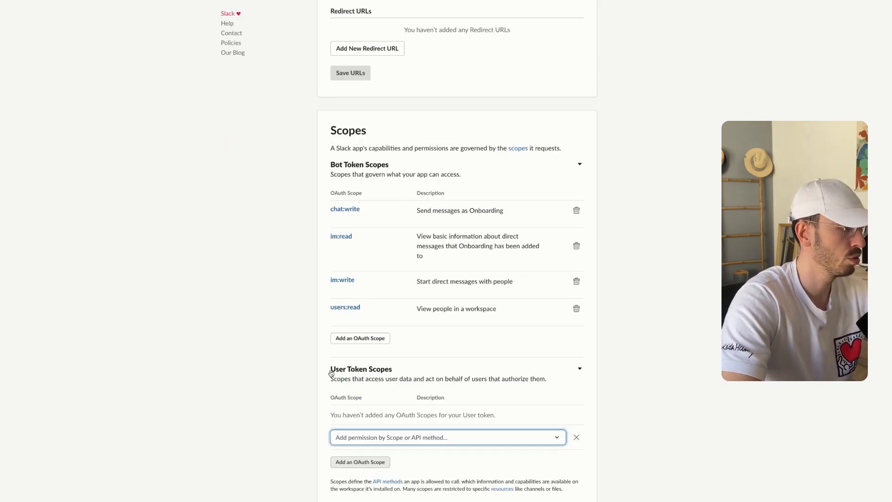
{"action": "left_click_drag", "start_coordinate": [330, 371], "coordinate": [394, 370]}
{"action": "scroll", "coordinate": [427, 248], "scroll_direction": "up", "scroll_amount": 7}
{"action": "scroll", "coordinate": [433, 255], "scroll_direction": "up", "scroll_amount": 1}
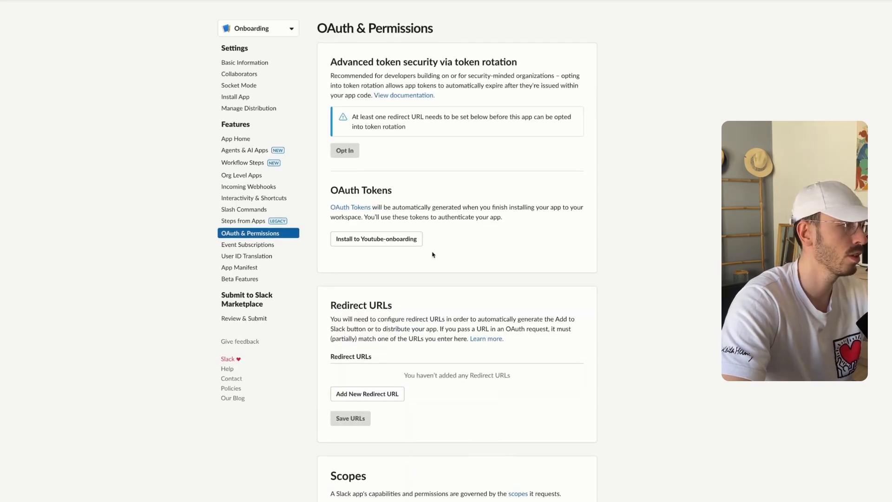
Install the app in Youtube-onboarding and enable events with the Make webhook as Request URL
{"action": "left_click", "coordinate": [376, 243]}
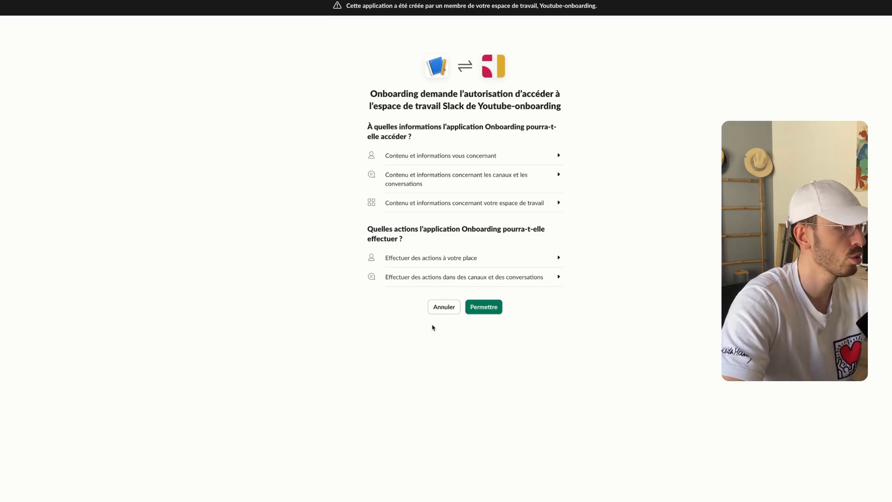
{"action": "left_click", "coordinate": [497, 305]}
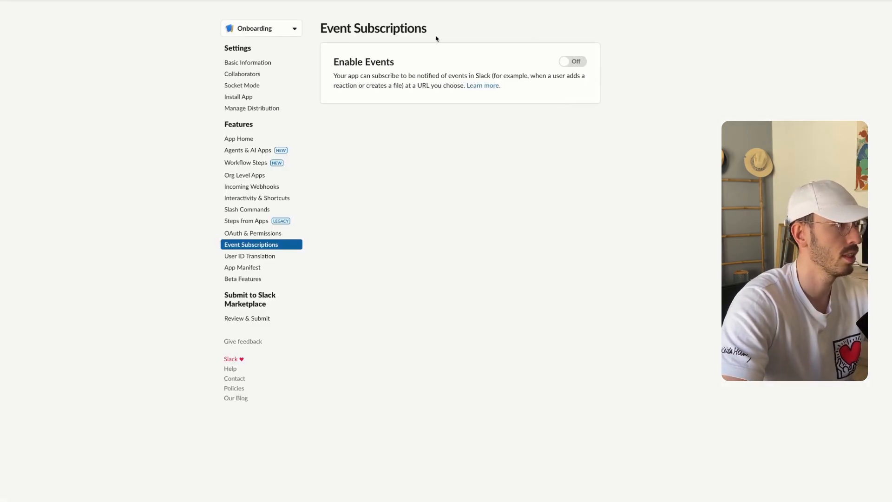
{"action": "left_click_drag", "start_coordinate": [435, 34], "coordinate": [321, 29]}
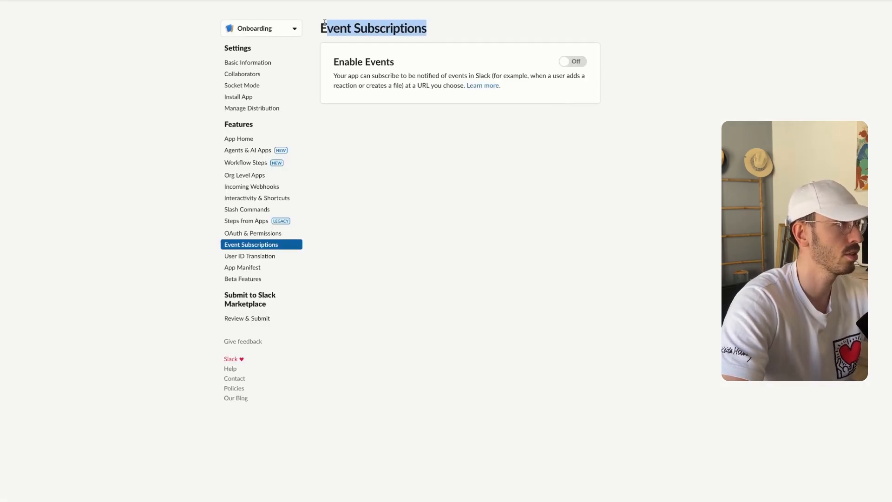
{"action": "left_click", "coordinate": [576, 62]}
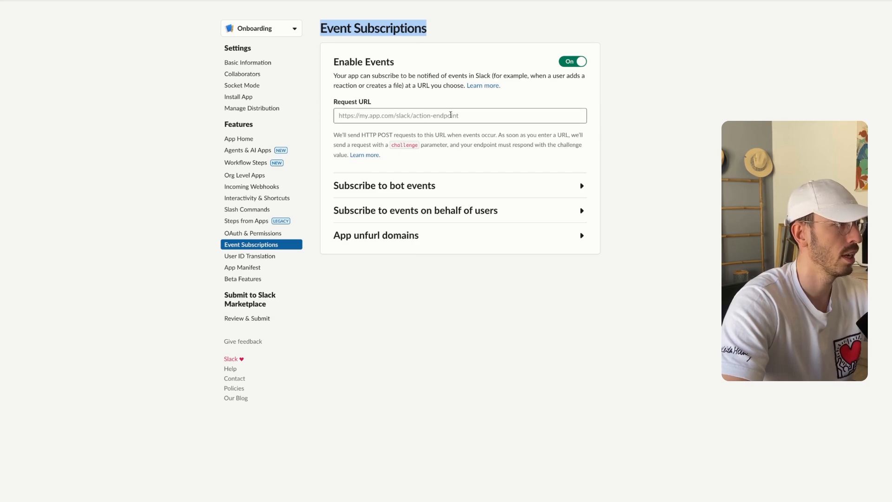
{"action": "left_click", "coordinate": [453, 115]}
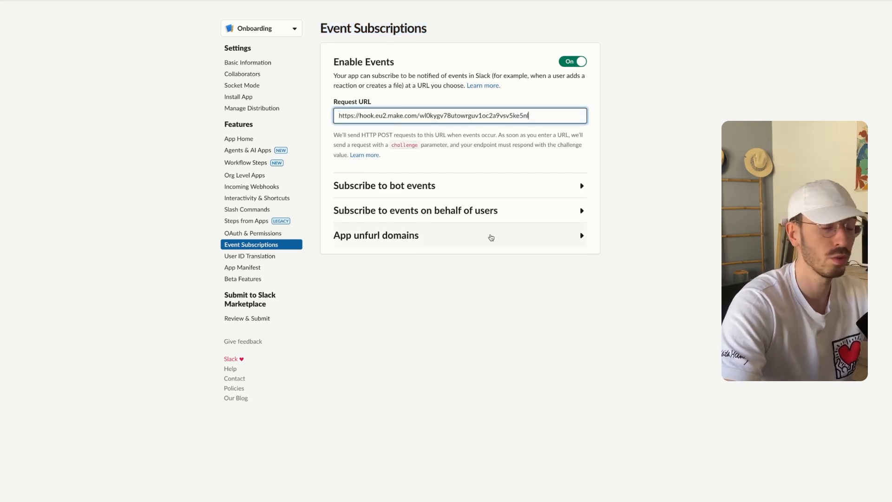
{"action": "left_click_drag", "start_coordinate": [559, 145], "coordinate": [375, 139]}
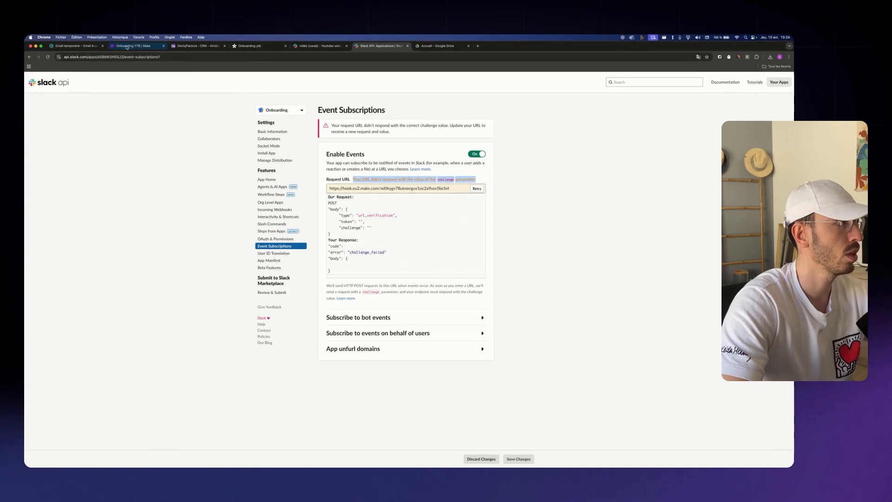
Save and run the Make scenario waiting for data, then retry the Request URL verification
{"action": "left_click", "coordinate": [126, 47]}
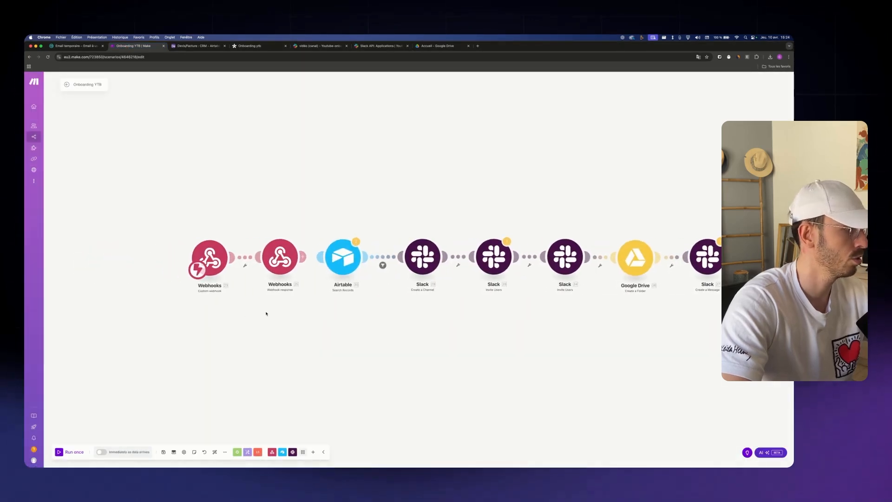
{"action": "left_click", "coordinate": [163, 451]}
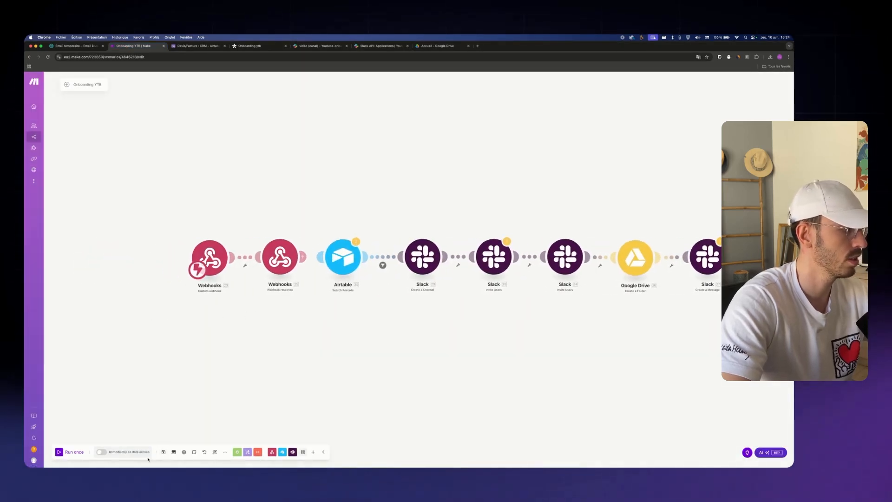
{"action": "left_click", "coordinate": [66, 454]}
{"action": "left_click", "coordinate": [130, 459]}
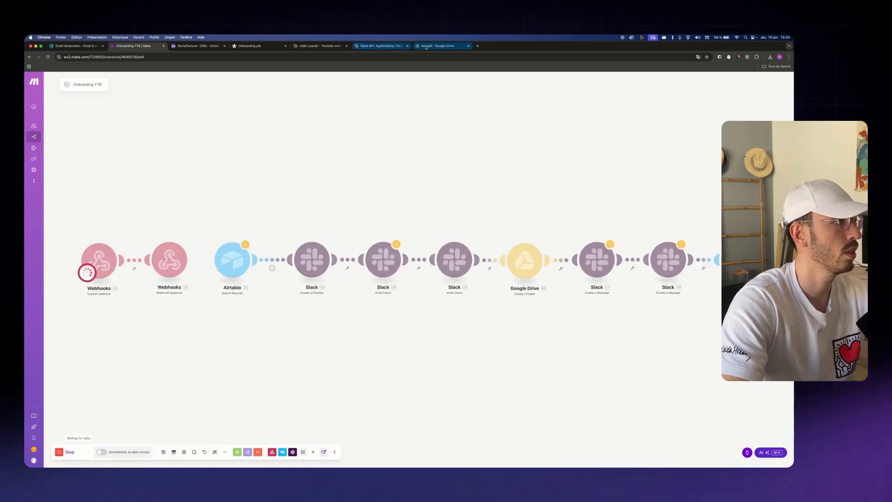
{"action": "left_click", "coordinate": [379, 46]}
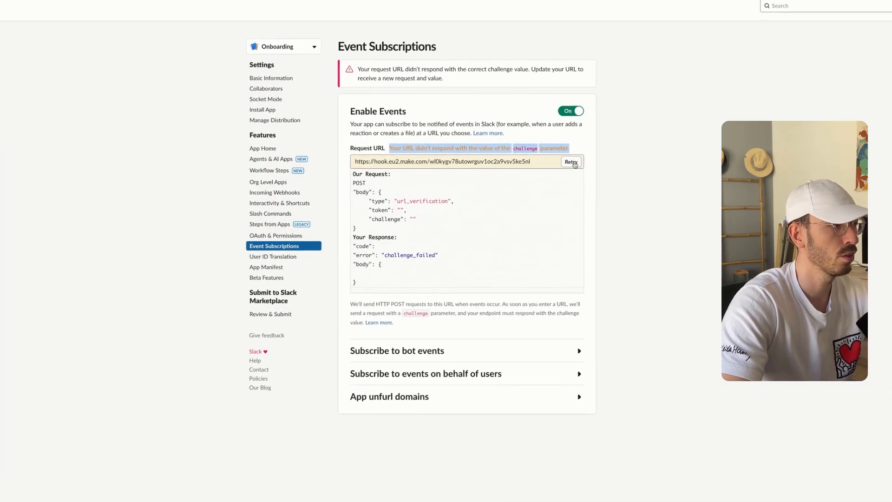
{"action": "left_click", "coordinate": [573, 162]}
{"action": "left_click_drag", "start_coordinate": [544, 128], "coordinate": [370, 128]}
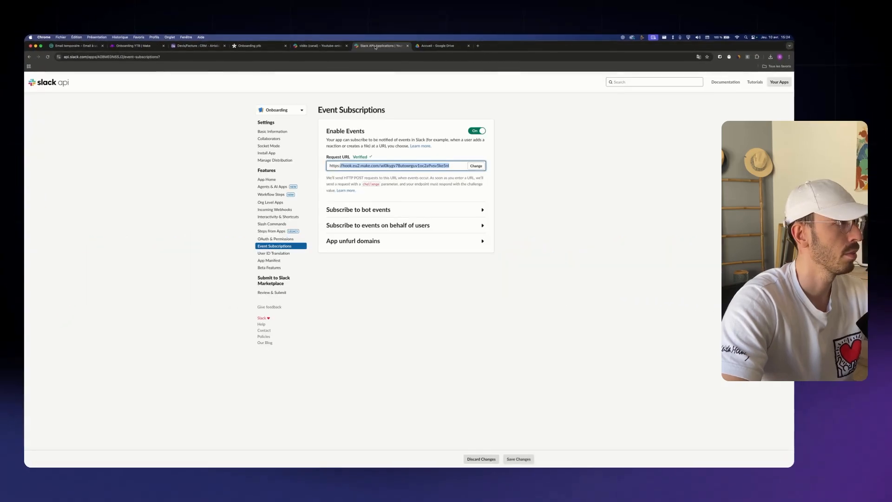
Add team_join under both Subscribe to bot events and events on behalf of users
{"action": "left_click", "coordinate": [404, 207]}
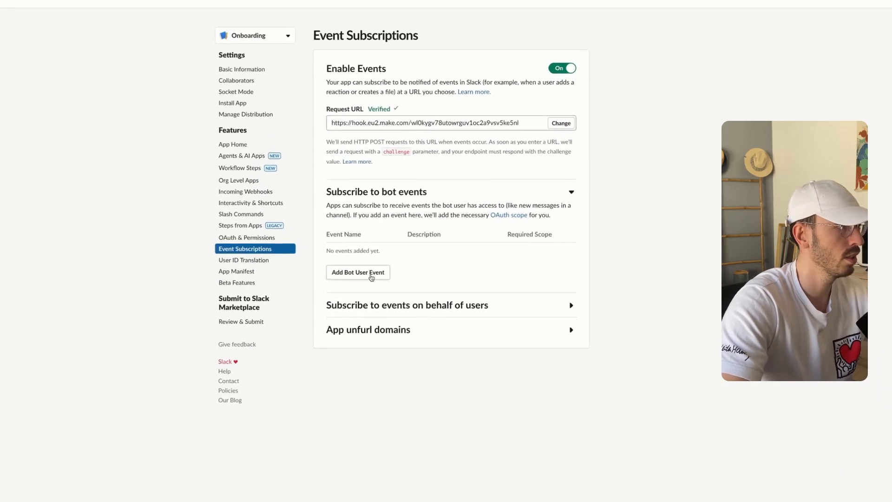
{"action": "left_click", "coordinate": [380, 279]}
{"action": "left_click", "coordinate": [382, 278]}
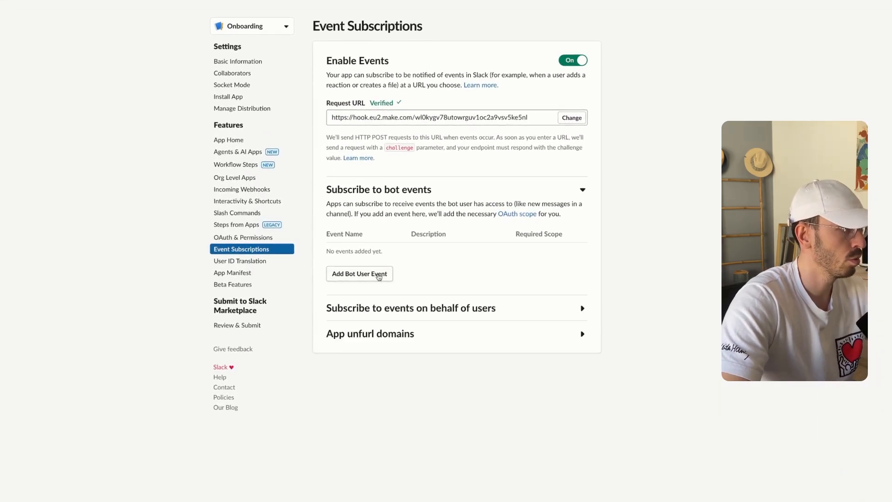
{"action": "left_click", "coordinate": [381, 277]}
{"action": "type", "text": "team"}
{"action": "left_click", "coordinate": [350, 328]}
{"action": "left_click", "coordinate": [409, 309]}
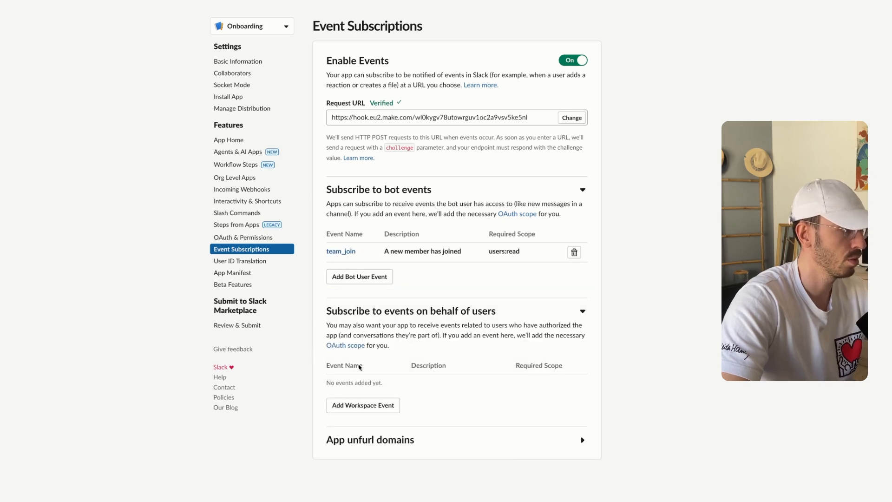
{"action": "left_click", "coordinate": [354, 404]}
{"action": "left_click", "coordinate": [527, 445]}
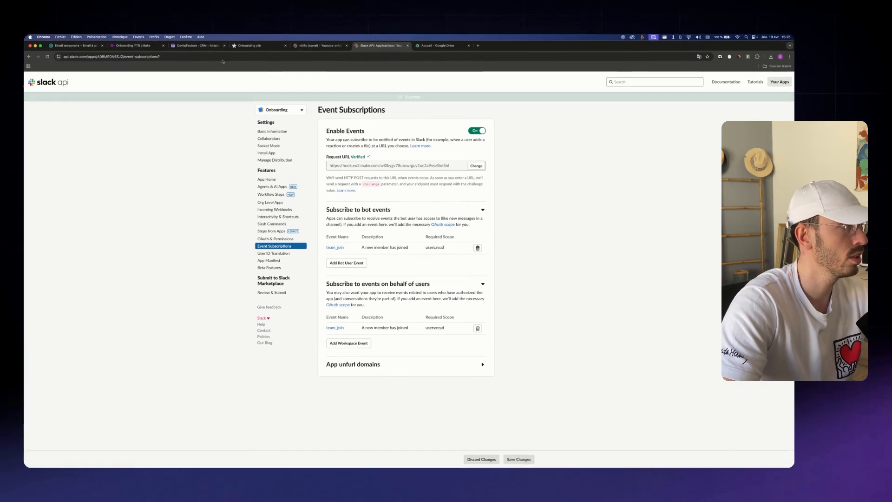
Run the Make scenario once using the existing queued data
{"action": "left_click", "coordinate": [128, 46]}
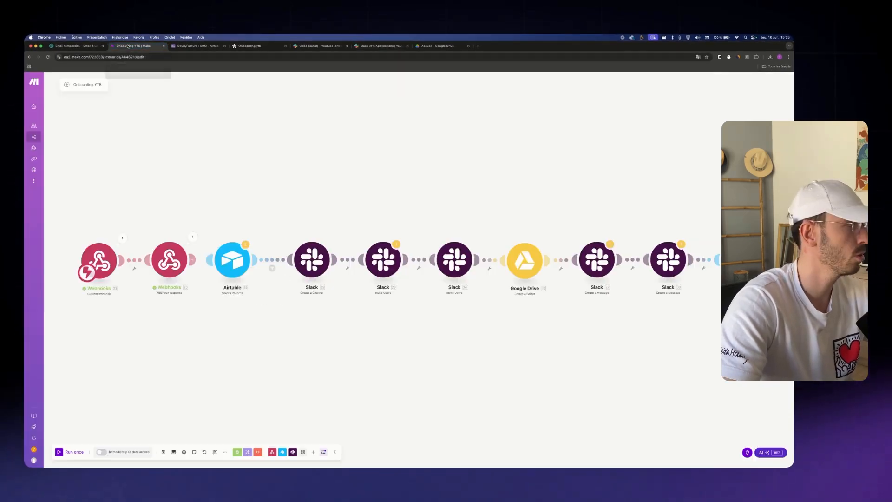
{"action": "left_click", "coordinate": [63, 452]}
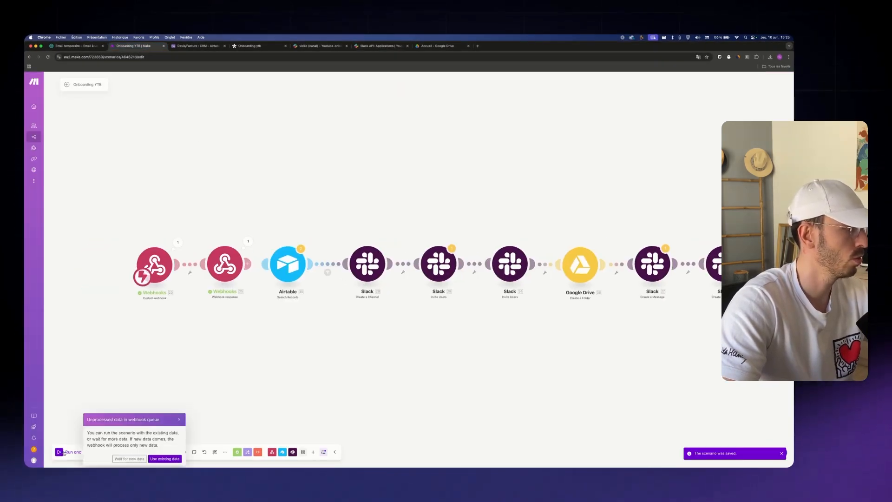
{"action": "left_click", "coordinate": [164, 459]}
Invite people to the Youtube-onboarding workspace and join it with a Google account
{"action": "left_click", "coordinate": [320, 45]}
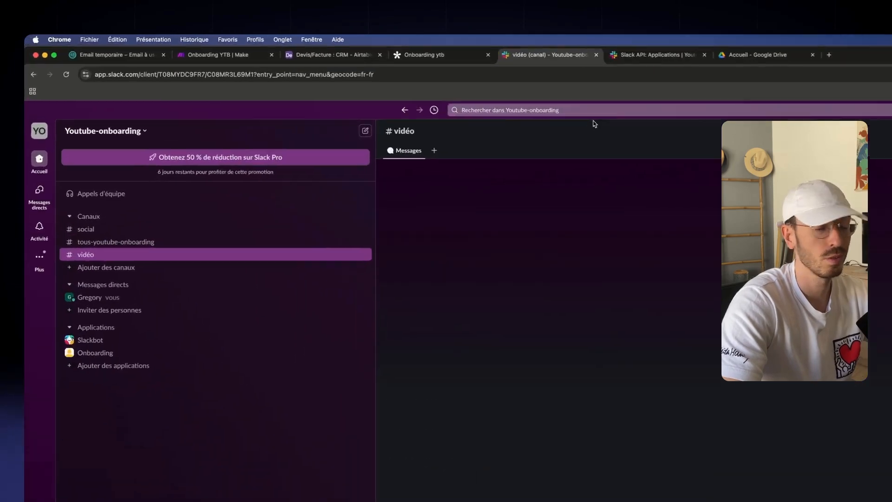
{"action": "left_click", "coordinate": [133, 142]}
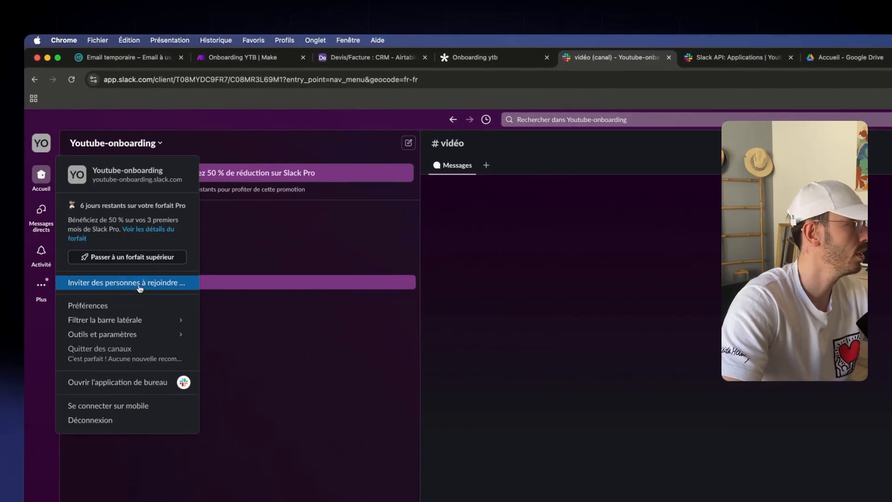
{"action": "left_click", "coordinate": [138, 281]}
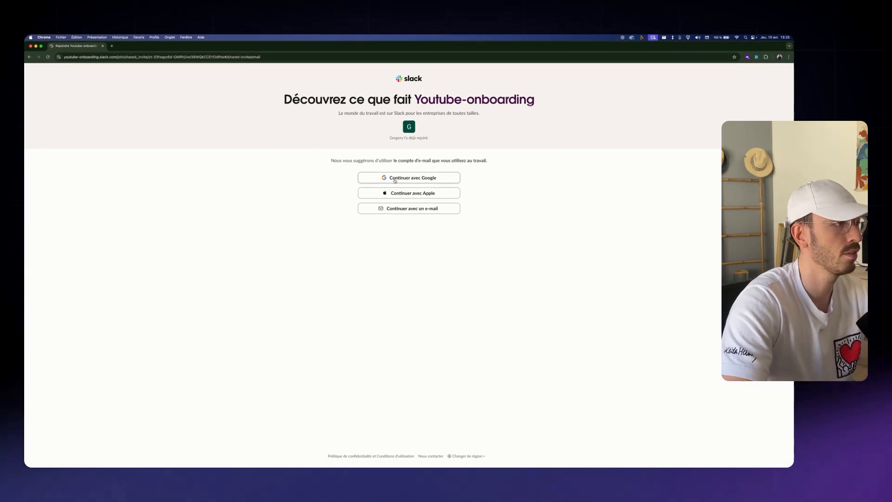
{"action": "left_click", "coordinate": [409, 181]}
{"action": "left_click", "coordinate": [511, 297]}
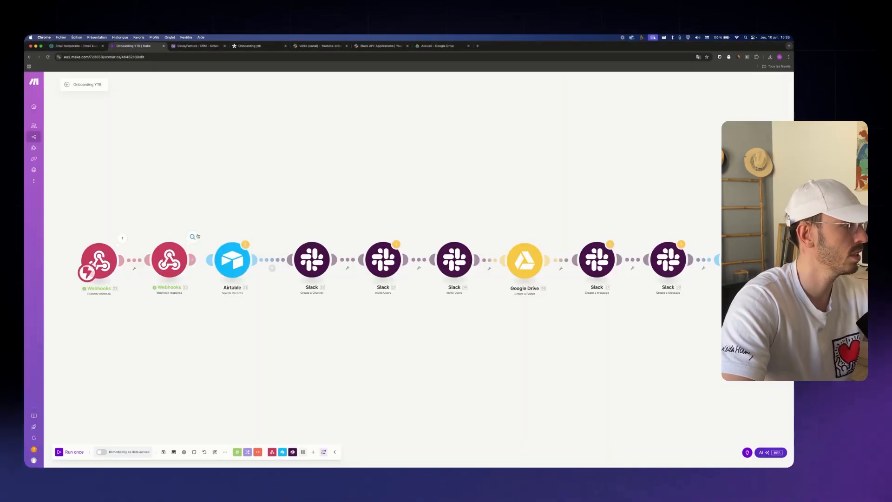
{"action": "left_click", "coordinate": [122, 238]}
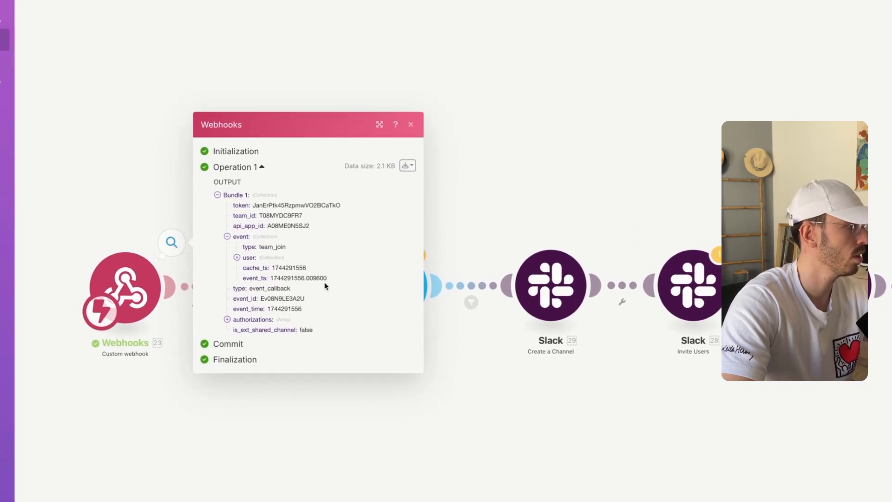
{"action": "left_click", "coordinate": [237, 257]}
{"action": "left_click", "coordinate": [509, 156]}
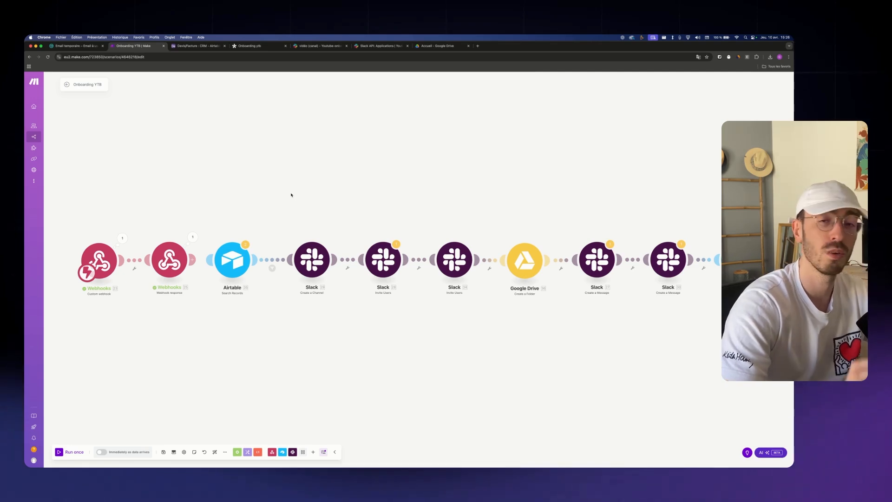
{"action": "scroll", "coordinate": [259, 313], "scroll_direction": "left", "scroll_amount": 2}
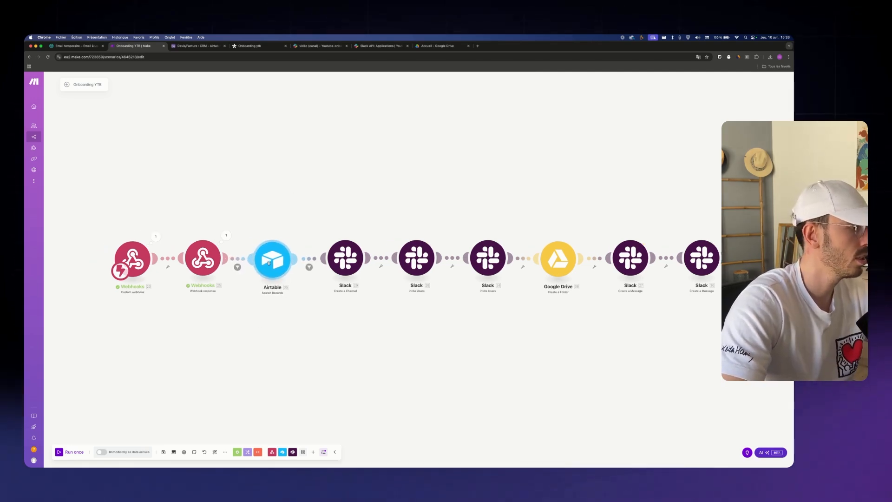
{"action": "left_click", "coordinate": [237, 267]}
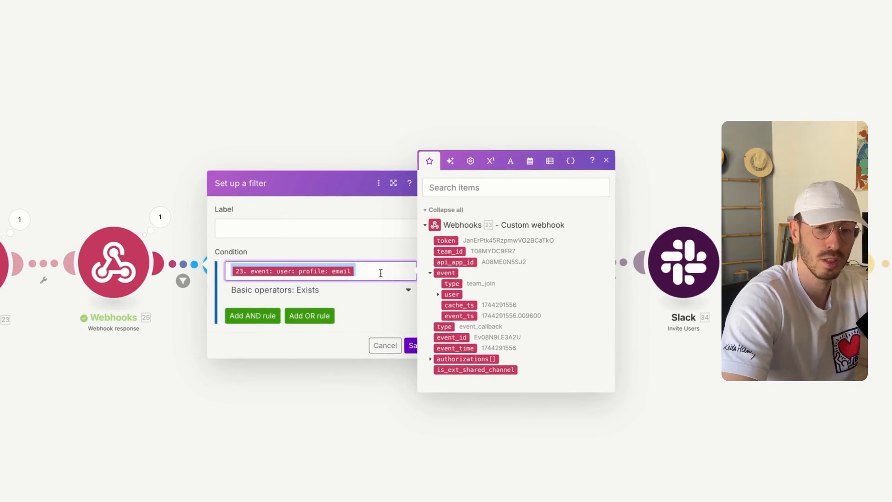
{"action": "left_click", "coordinate": [410, 345]}
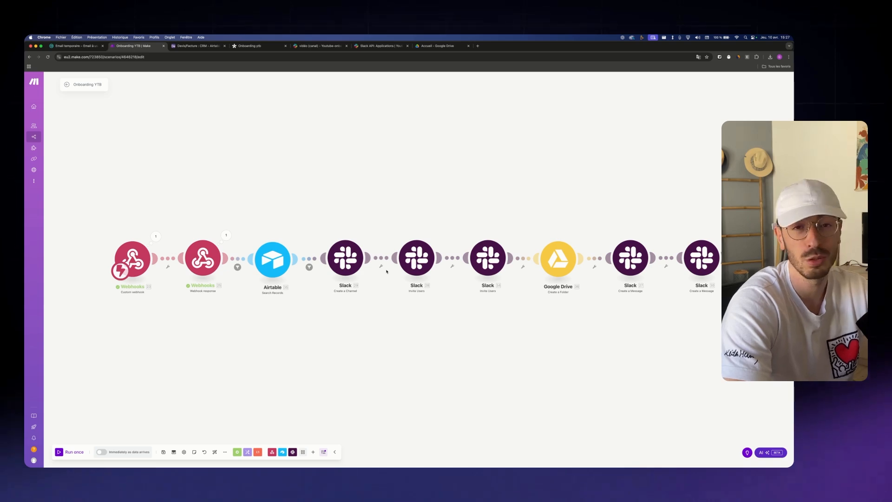
{"action": "left_click", "coordinate": [309, 267]}
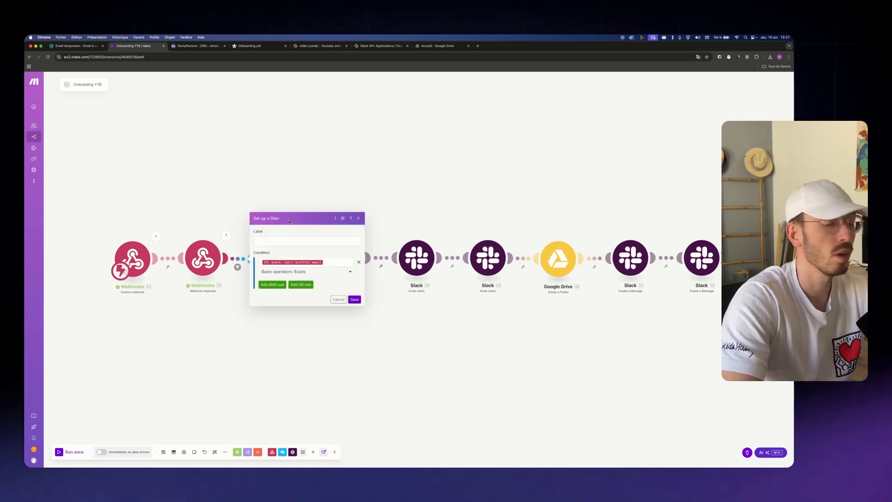
{"action": "left_click", "coordinate": [317, 343]}
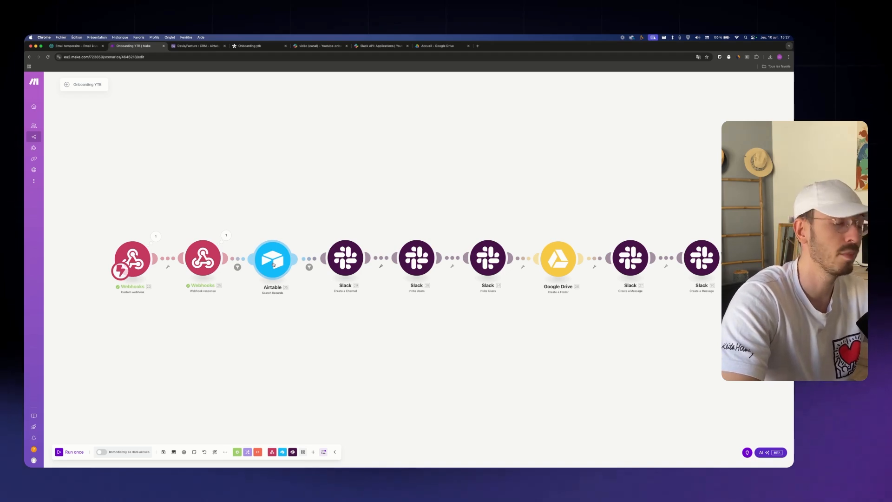
Inspect the email-matching search formula and webhook profile fields, then select the CRM record's Email cell
{"action": "left_click", "coordinate": [273, 264]}
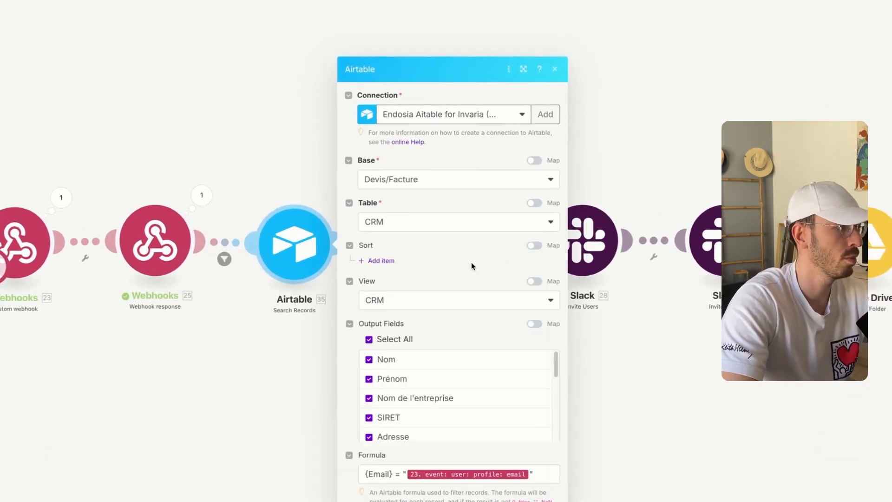
{"action": "scroll", "coordinate": [357, 266], "scroll_direction": "down", "scroll_amount": 1}
{"action": "left_click_drag", "start_coordinate": [549, 383], "coordinate": [351, 380]}
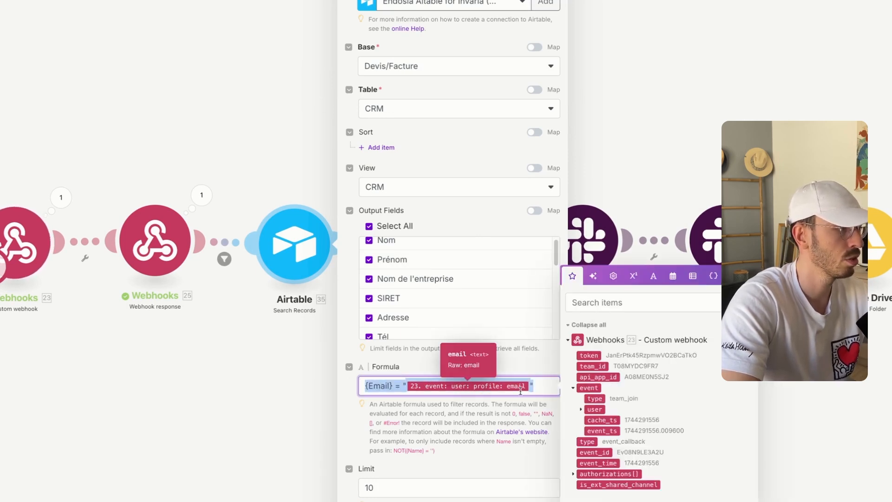
{"action": "left_click", "coordinate": [580, 409]}
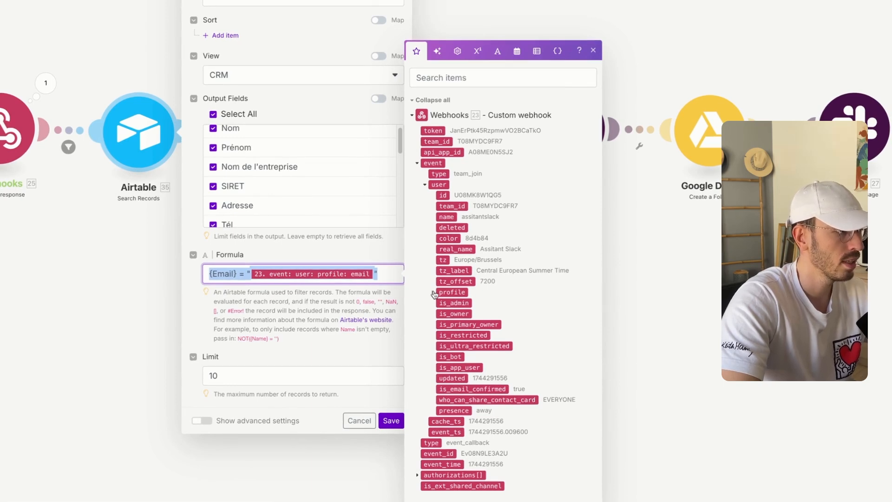
{"action": "left_click", "coordinate": [437, 291]}
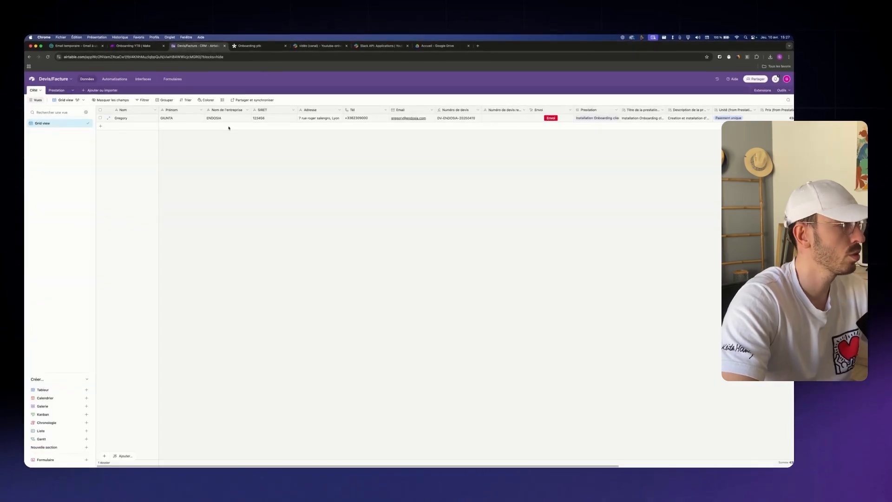
{"action": "scroll", "coordinate": [229, 128], "scroll_direction": "right", "scroll_amount": 1}
{"action": "left_click", "coordinate": [395, 119]}
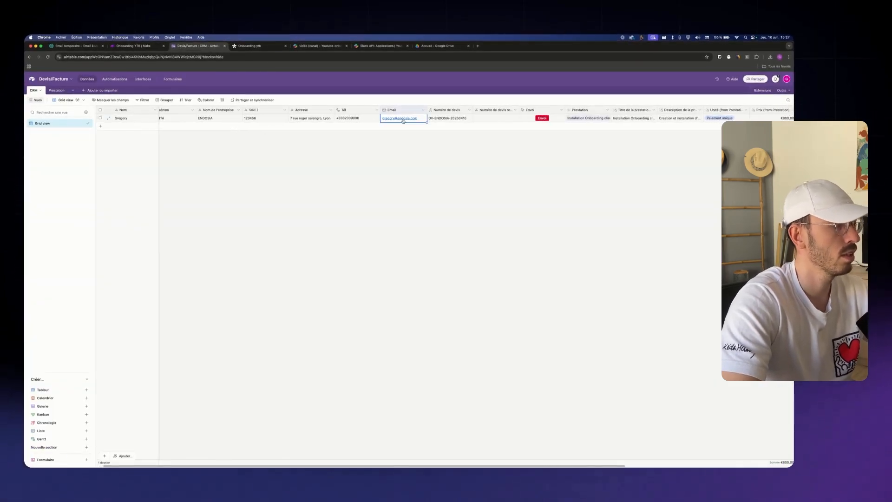
Run the Airtable search module alone, using the contact's copied email as the test value
{"action": "key", "text": "super+c"}
{"action": "left_click", "coordinate": [140, 46]}
{"action": "right_click", "coordinate": [273, 259]}
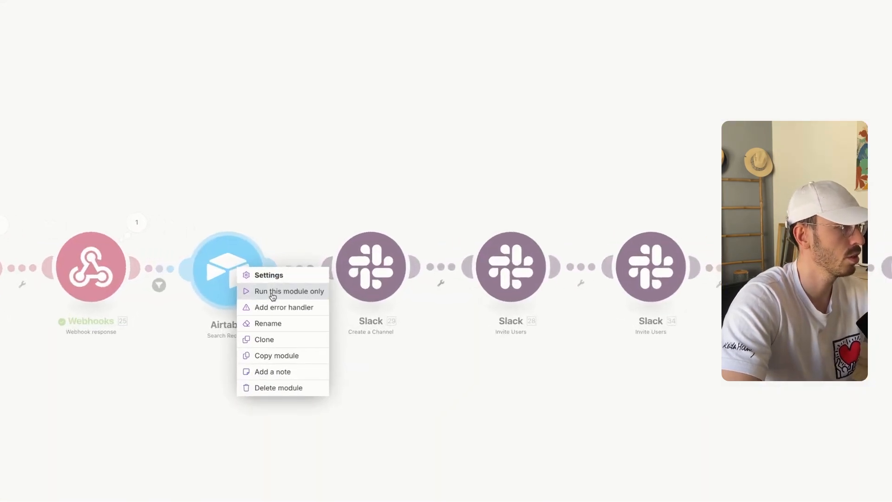
{"action": "left_click", "coordinate": [274, 292]}
{"action": "left_click", "coordinate": [388, 360]}
{"action": "key", "text": "super+v"}
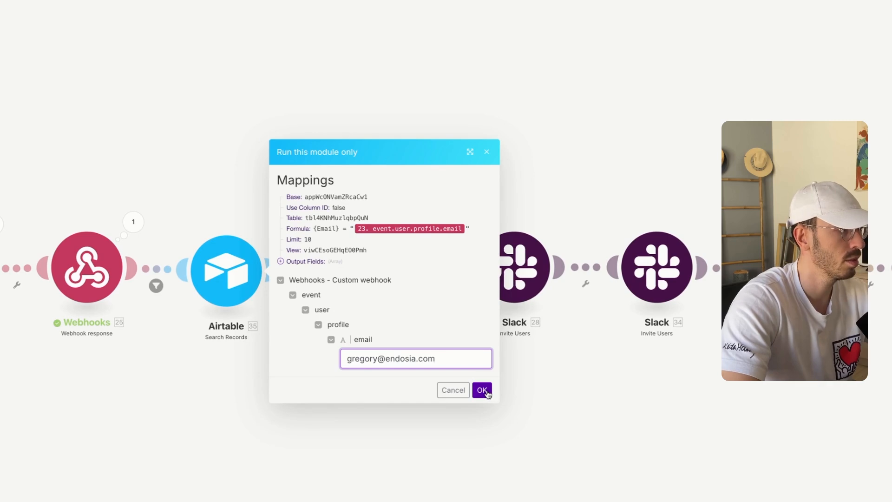
{"action": "left_click", "coordinate": [482, 389]}
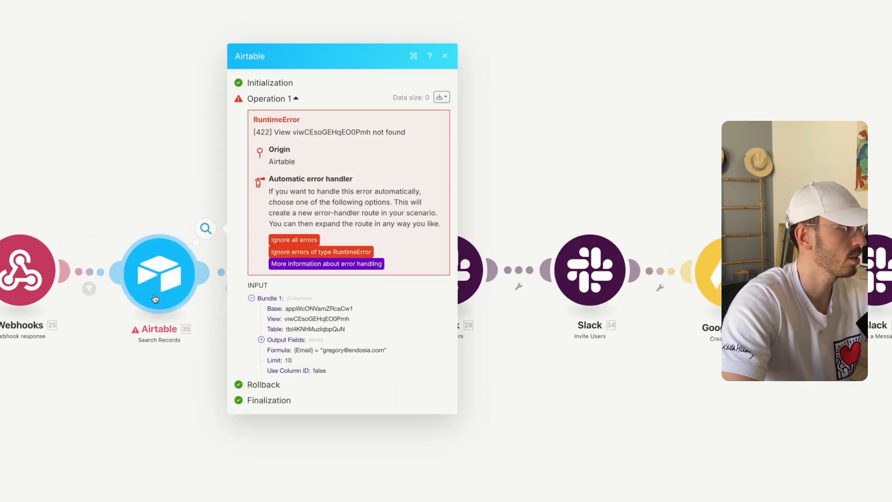
Set the Airtable search view to Grid view, rerun it with the contact's email, and check the returned CRM record
{"action": "left_click", "coordinate": [154, 298]}
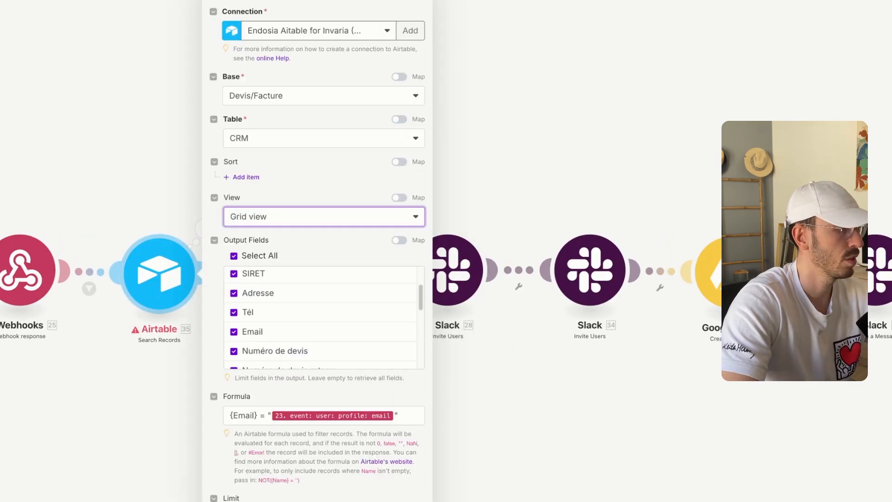
{"action": "left_click", "coordinate": [165, 314]}
{"action": "right_click", "coordinate": [172, 279]}
{"action": "left_click", "coordinate": [211, 305]}
{"action": "left_click", "coordinate": [335, 358]}
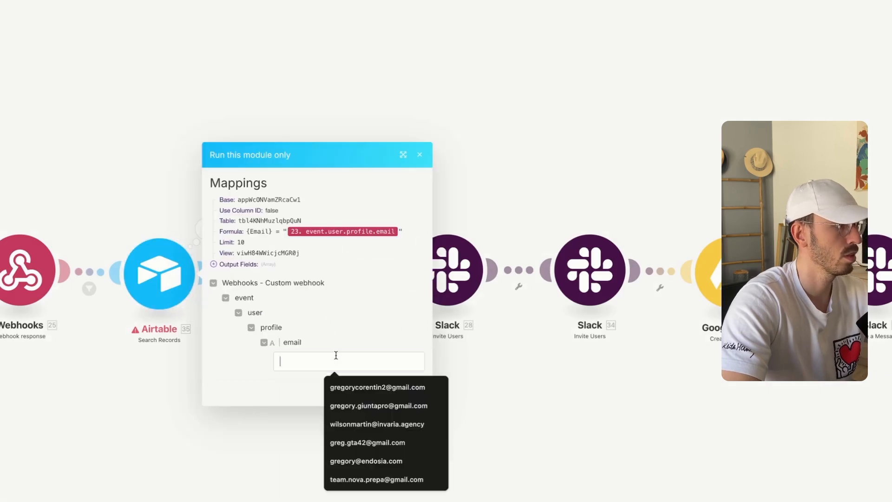
{"action": "left_click", "coordinate": [374, 460]}
{"action": "left_click", "coordinate": [415, 399]}
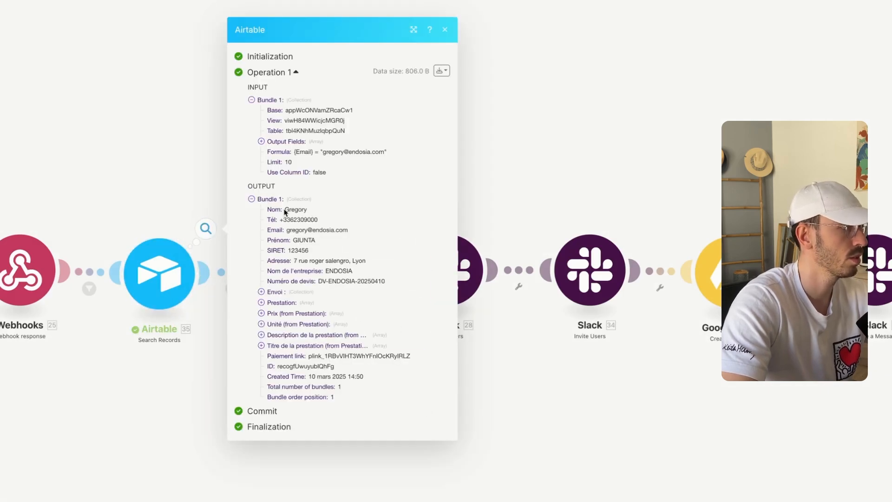
{"action": "left_click_drag", "start_coordinate": [285, 211], "coordinate": [380, 378]}
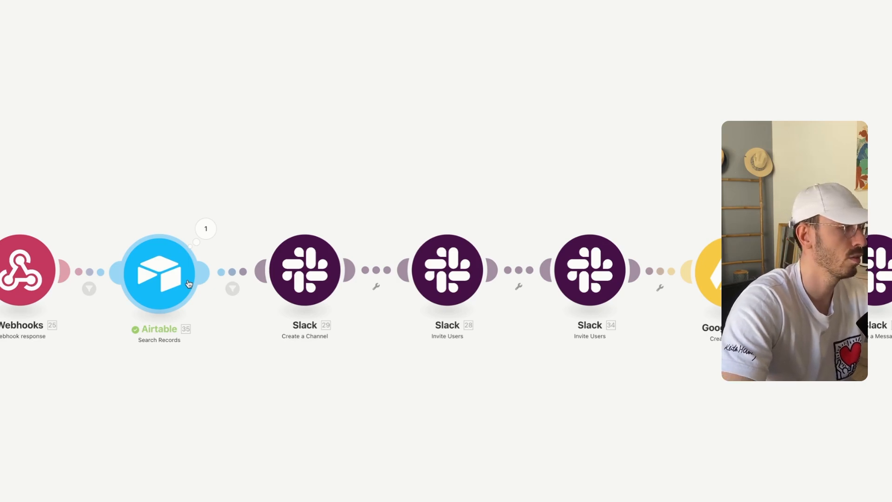
{"action": "left_click", "coordinate": [232, 289]}
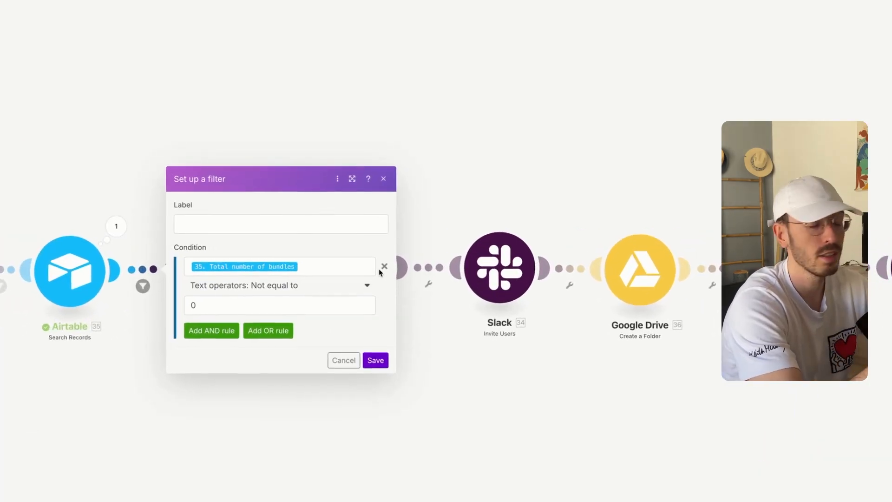
{"action": "left_click", "coordinate": [331, 270]}
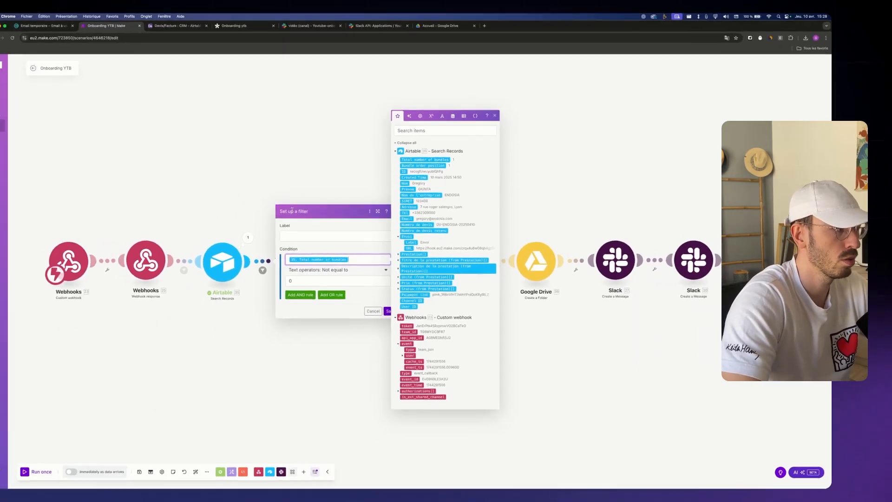
{"action": "left_click", "coordinate": [201, 115]}
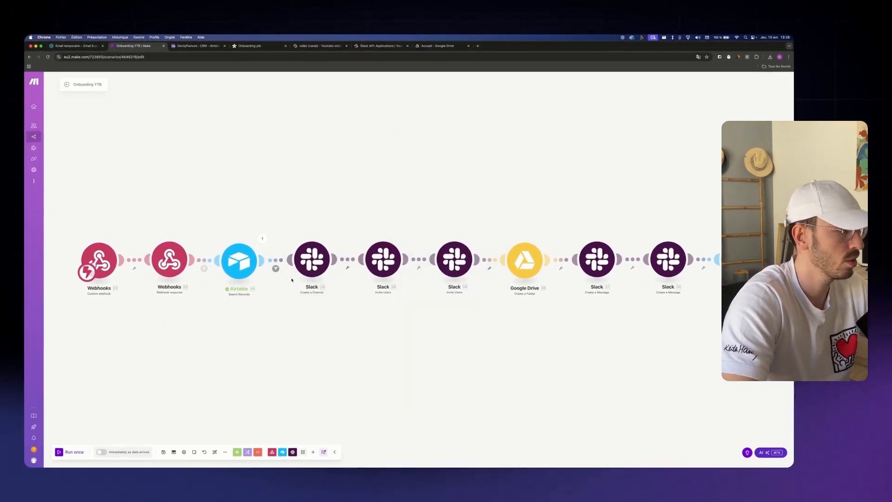
{"action": "left_click", "coordinate": [253, 248]}
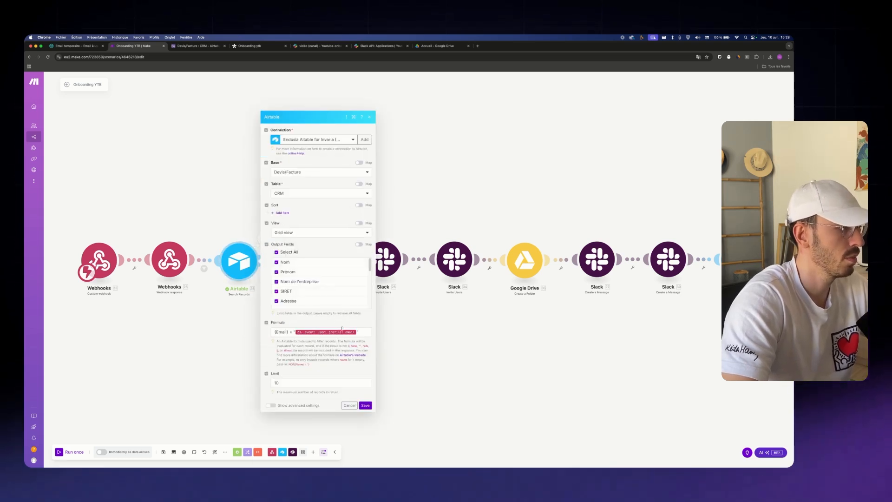
{"action": "left_click", "coordinate": [363, 332]}
{"action": "left_click_drag", "start_coordinate": [363, 332], "coordinate": [273, 332]}
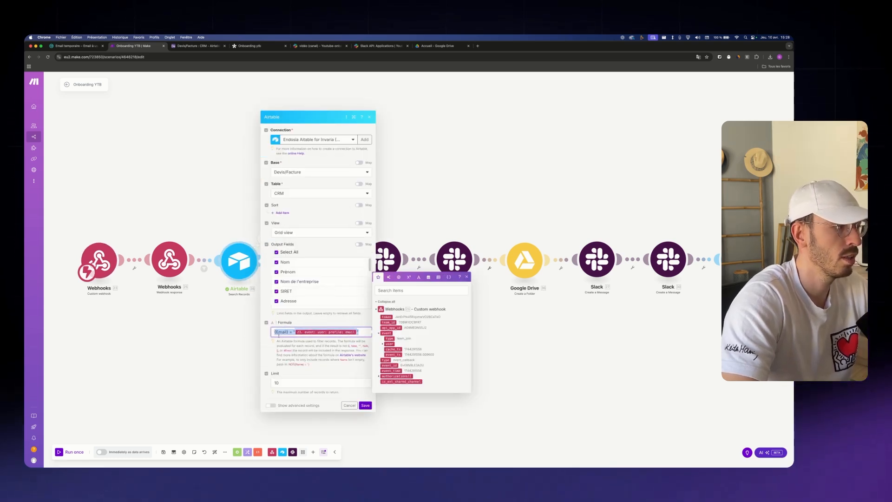
{"action": "left_click", "coordinate": [369, 117]}
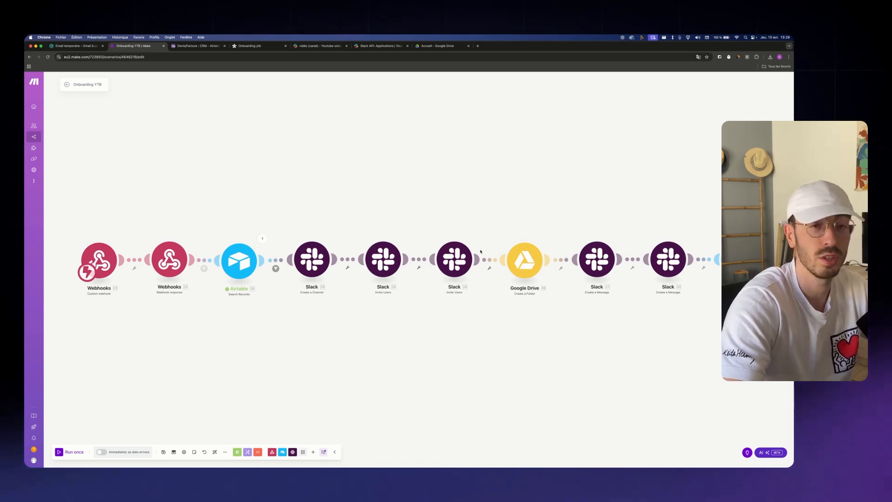
{"action": "left_click", "coordinate": [275, 268]}
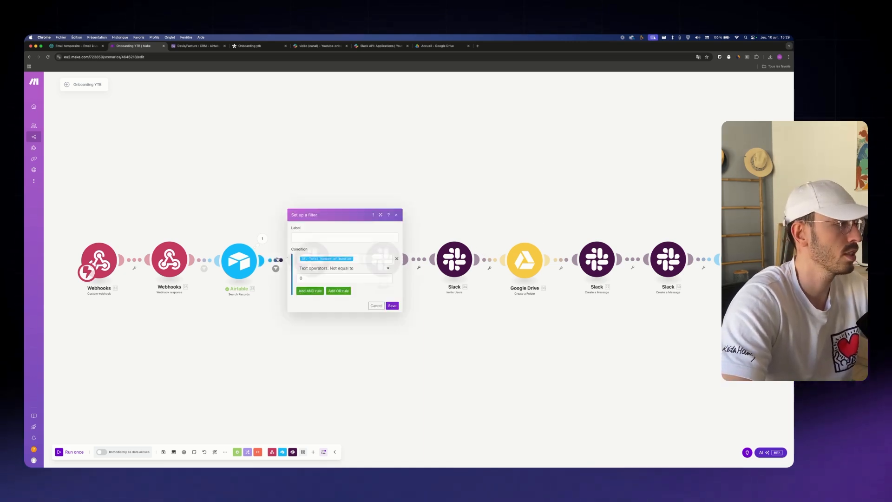
{"action": "left_click", "coordinate": [356, 260]}
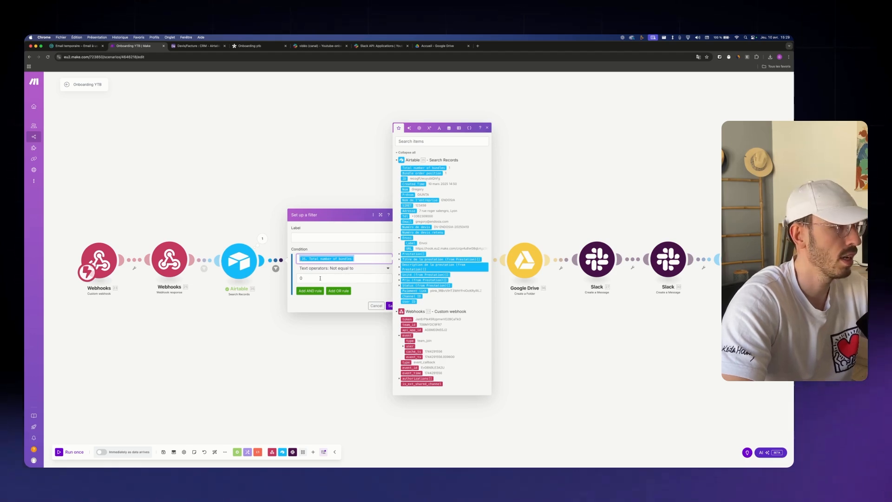
{"action": "left_click", "coordinate": [320, 278]}
{"action": "left_click", "coordinate": [345, 215]}
{"action": "left_click", "coordinate": [258, 272]}
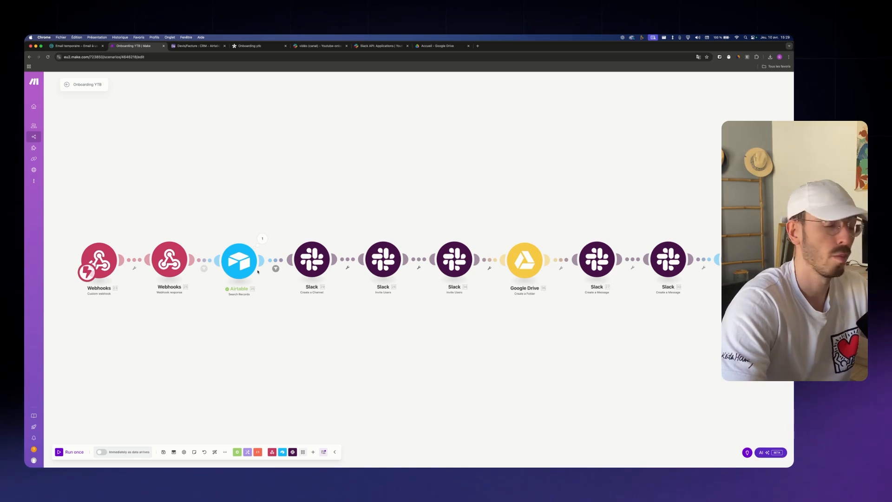
Add a new Slack connection named YTB for Create a Channel, authorized for the Youtube-onboarding workspace
{"action": "left_click", "coordinate": [316, 263]}
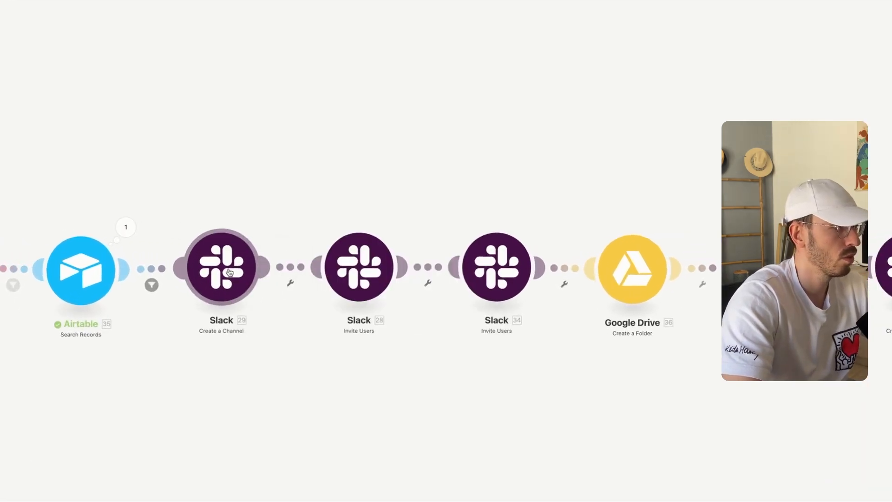
{"action": "left_click", "coordinate": [474, 221]}
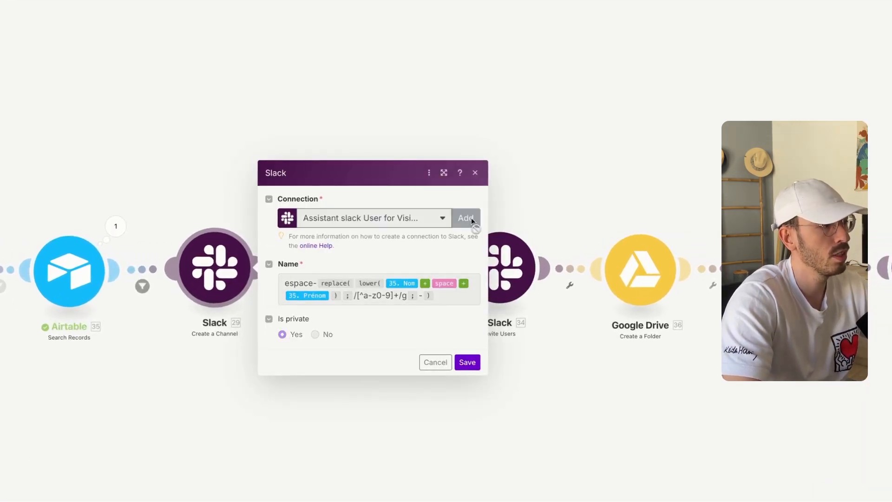
{"action": "triple_click", "coordinate": [606, 153]}
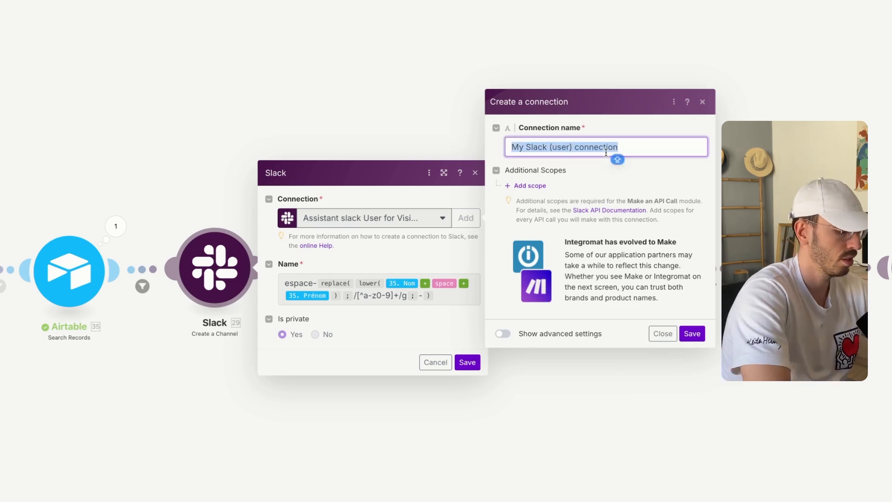
{"action": "type", "text": "YTB"}
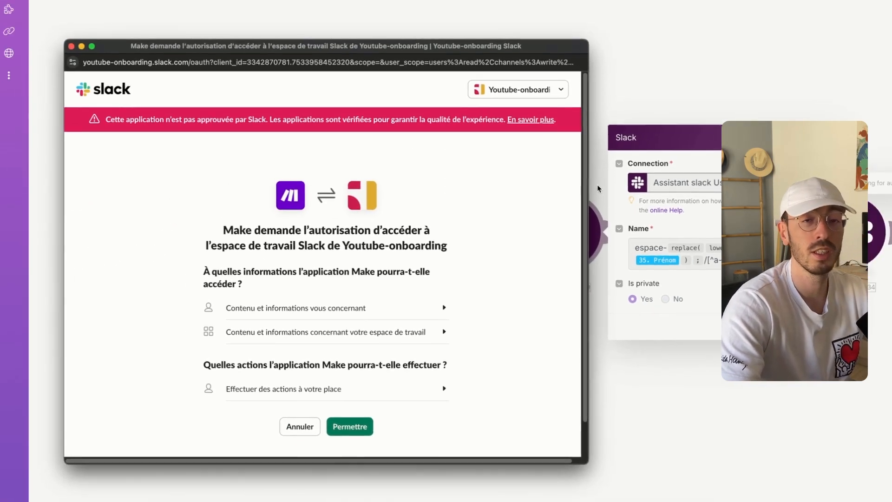
{"action": "left_click", "coordinate": [557, 88]}
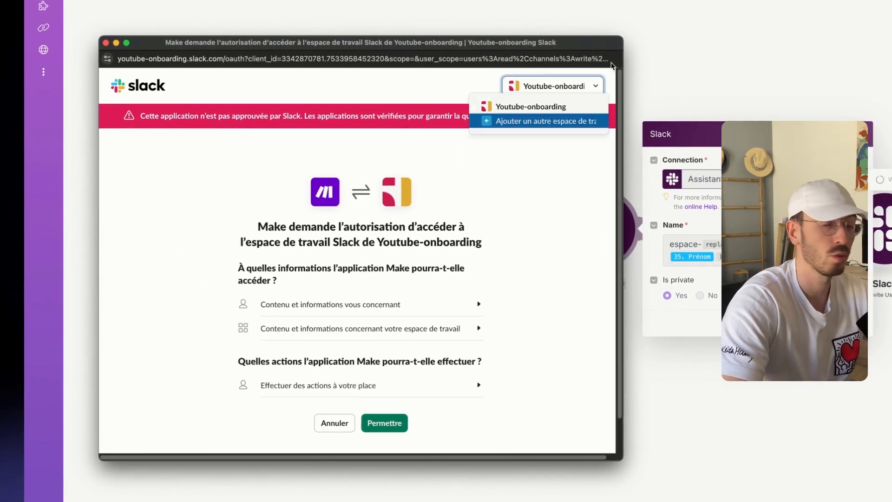
{"action": "left_click", "coordinate": [546, 108]}
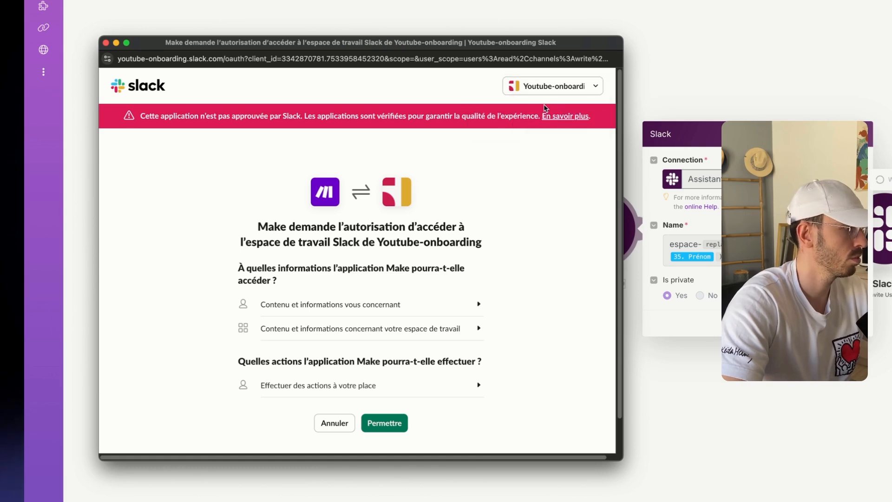
{"action": "left_click", "coordinate": [400, 422]}
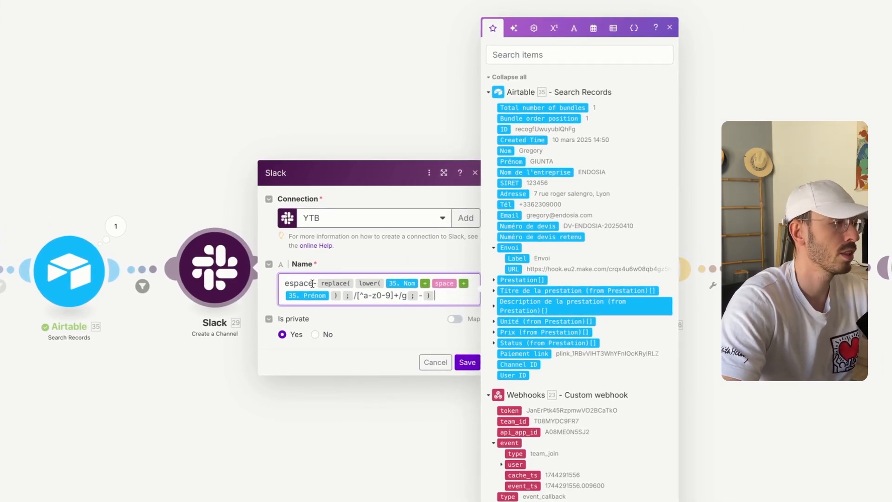
Review the channel-name formula after espace-, leaving it unchanged
{"action": "left_click_drag", "start_coordinate": [313, 283], "coordinate": [286, 283]}
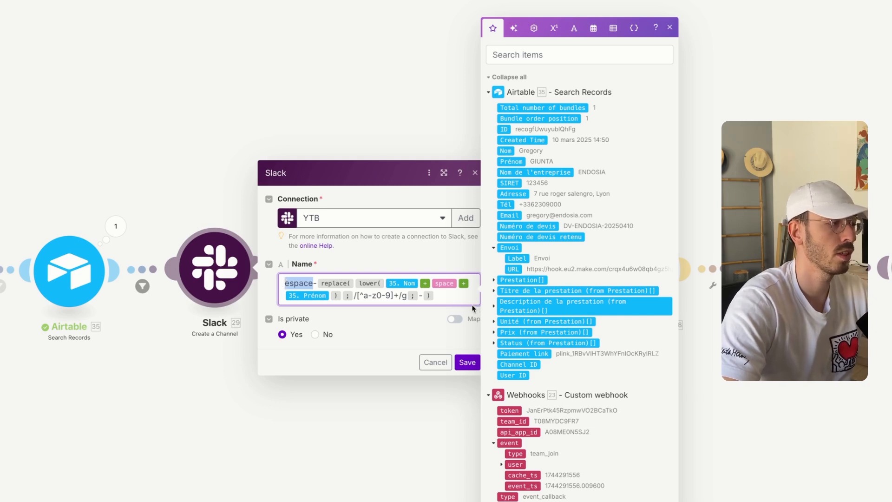
{"action": "left_click", "coordinate": [296, 296]}
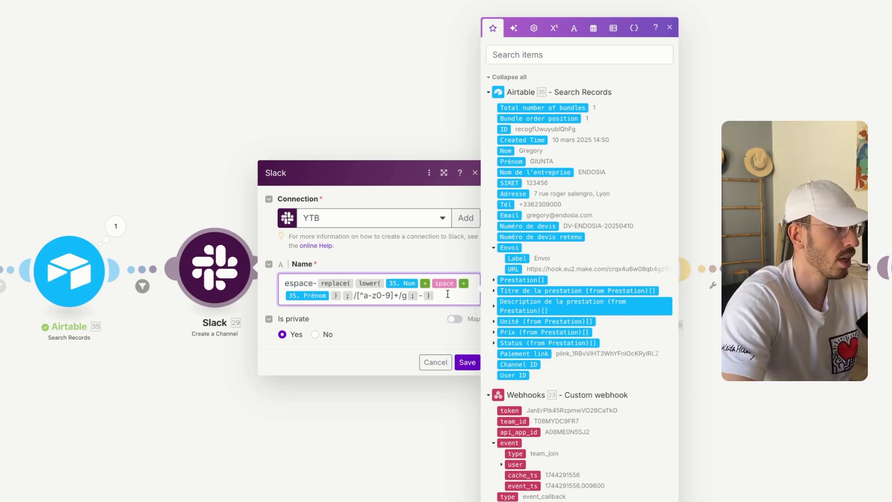
{"action": "left_click_drag", "start_coordinate": [448, 296], "coordinate": [318, 282]}
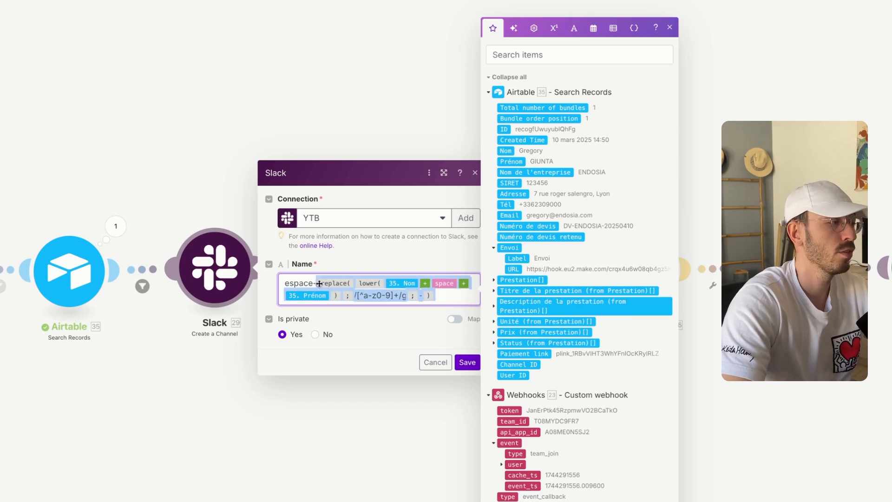
{"action": "left_click", "coordinate": [446, 299]}
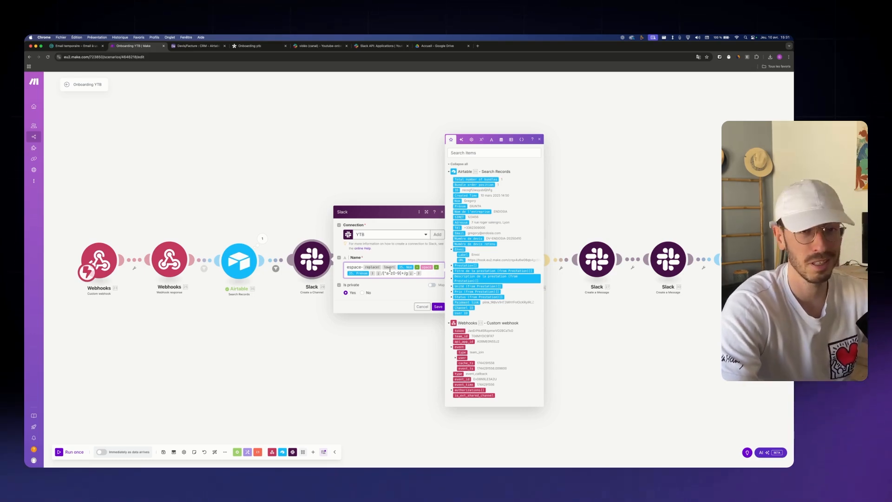
Save Create a Channel and switch Invite Users to the YTB connection, re-authorizing Slack access
{"action": "left_click", "coordinate": [438, 307]}
{"action": "left_click", "coordinate": [356, 272]}
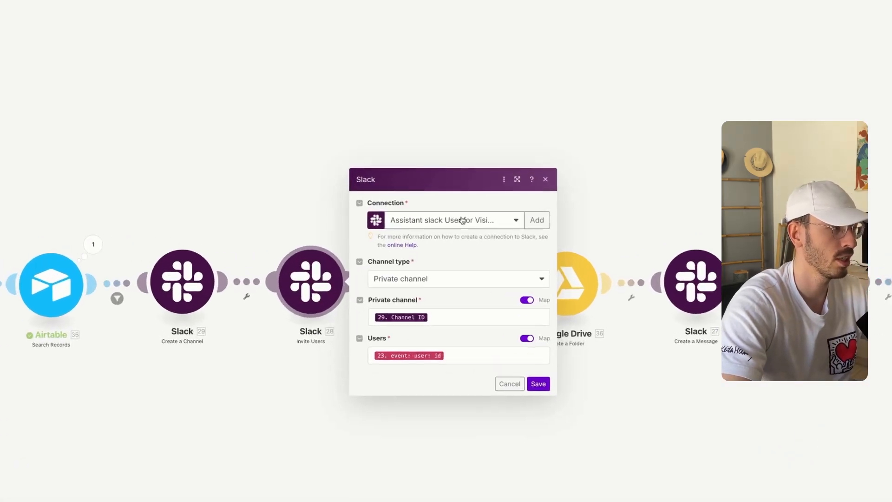
{"action": "left_click", "coordinate": [439, 259]}
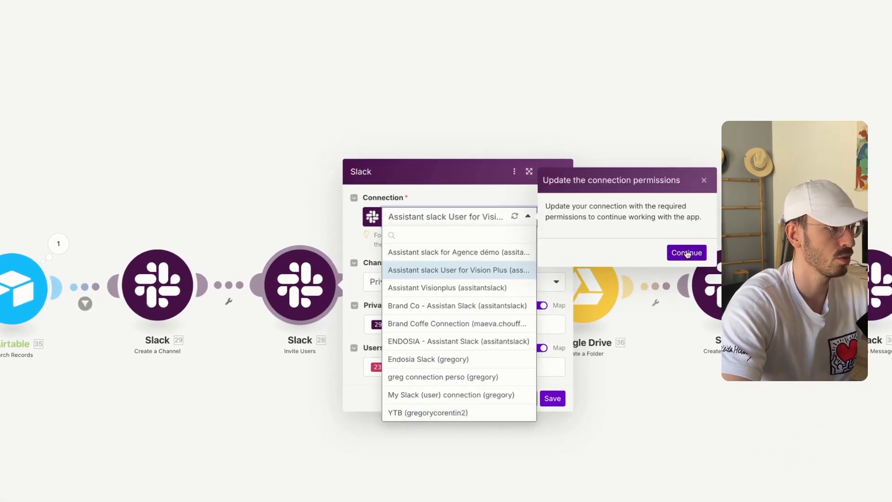
{"action": "left_click", "coordinate": [688, 252]}
{"action": "left_click_drag", "start_coordinate": [49, 90], "coordinate": [136, 74]}
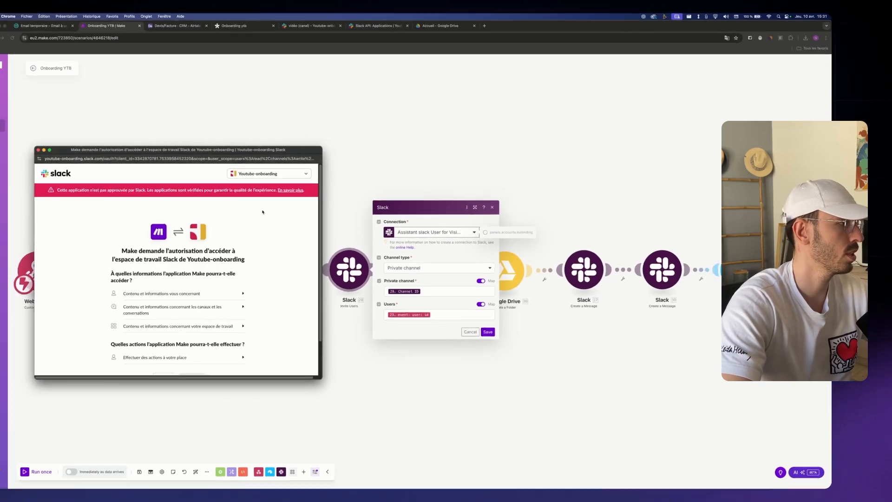
{"action": "scroll", "coordinate": [261, 279], "scroll_direction": "down", "scroll_amount": 3}
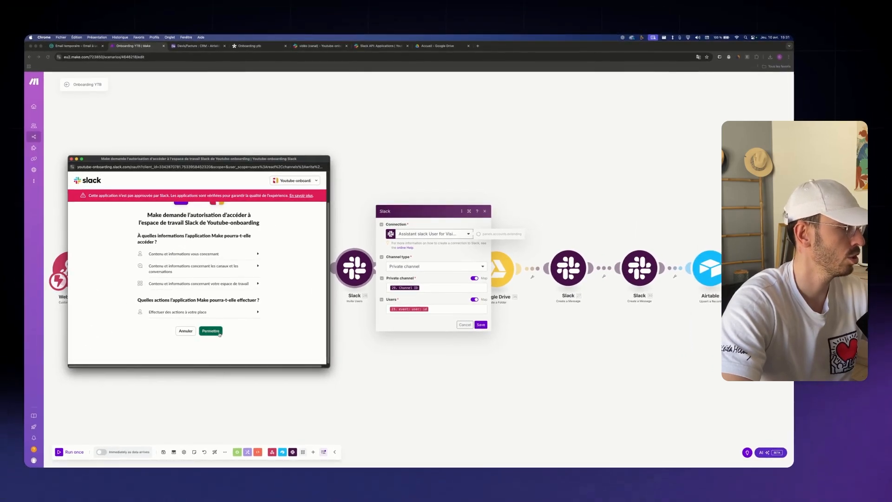
{"action": "left_click", "coordinate": [191, 339]}
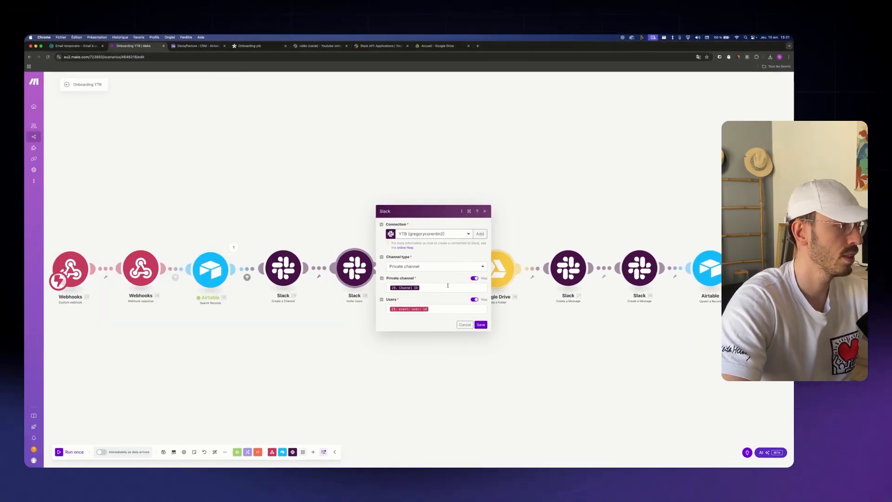
Confirm the private channel and user ID mappings, then save the Invite Users step
{"action": "left_click", "coordinate": [447, 285]}
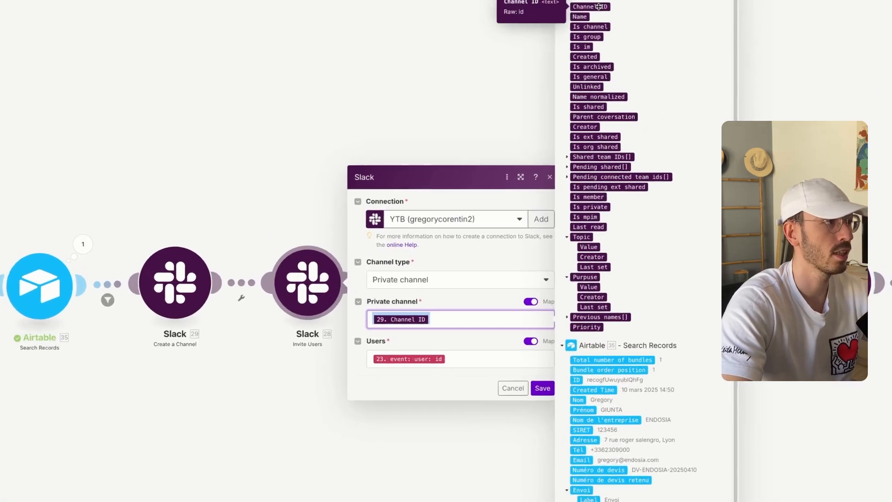
{"action": "left_click", "coordinate": [444, 308]}
{"action": "scroll", "coordinate": [659, 298], "scroll_direction": "down", "scroll_amount": 3}
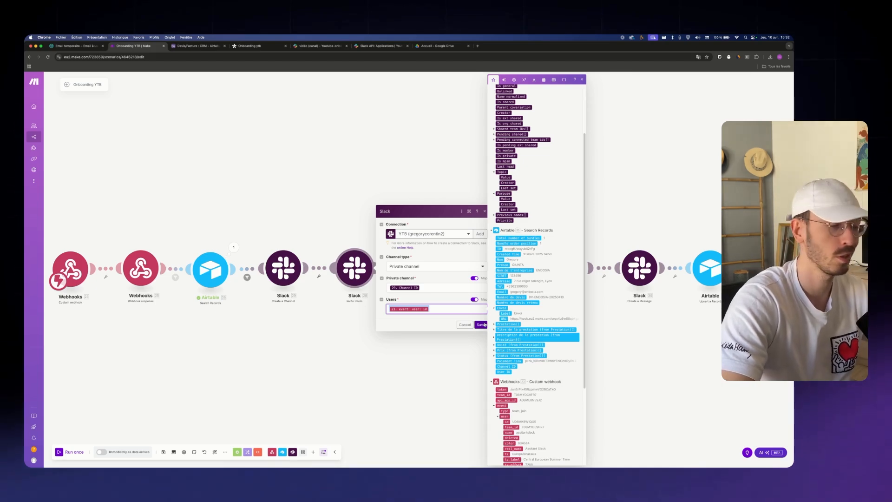
{"action": "left_click", "coordinate": [481, 325]}
{"action": "left_click", "coordinate": [426, 274]}
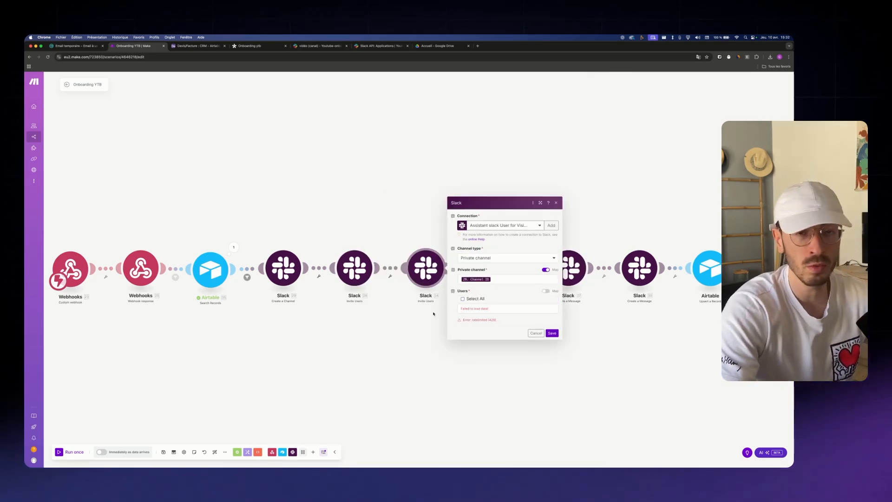
Delete the duplicate Slack 34 Invite Users step and open the Google Drive Create a Folder step
{"action": "left_click", "coordinate": [555, 202]}
{"action": "right_click", "coordinate": [431, 269]}
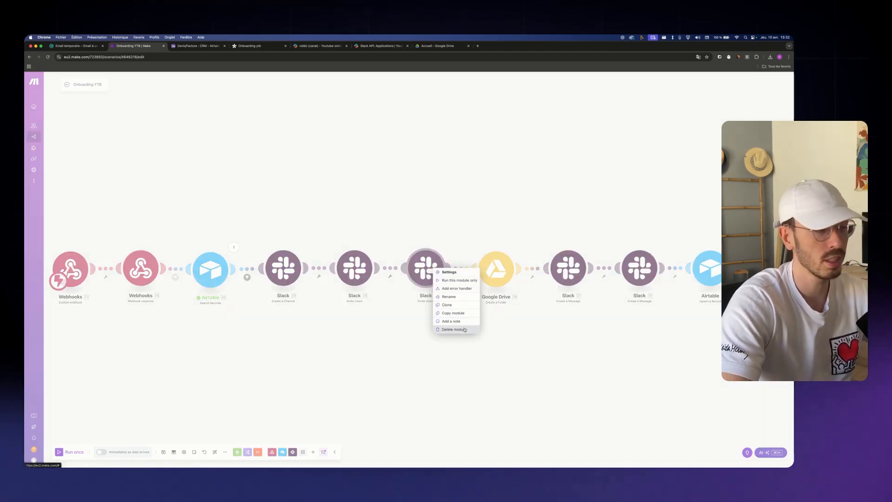
{"action": "left_click", "coordinate": [385, 332]}
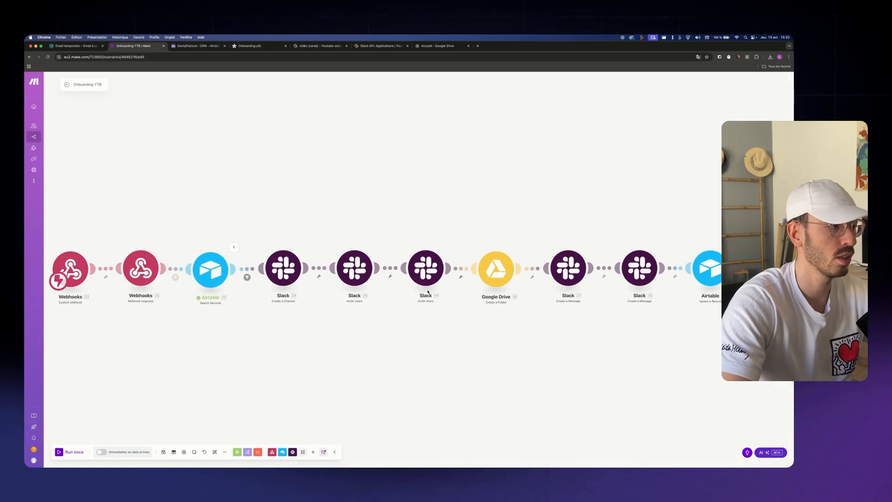
{"action": "right_click", "coordinate": [431, 273]}
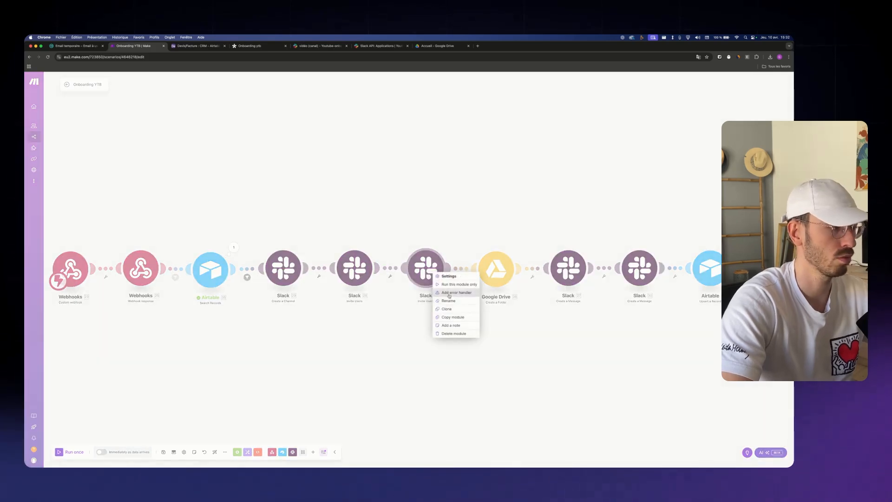
{"action": "left_click", "coordinate": [468, 333]}
{"action": "left_click", "coordinate": [442, 268]}
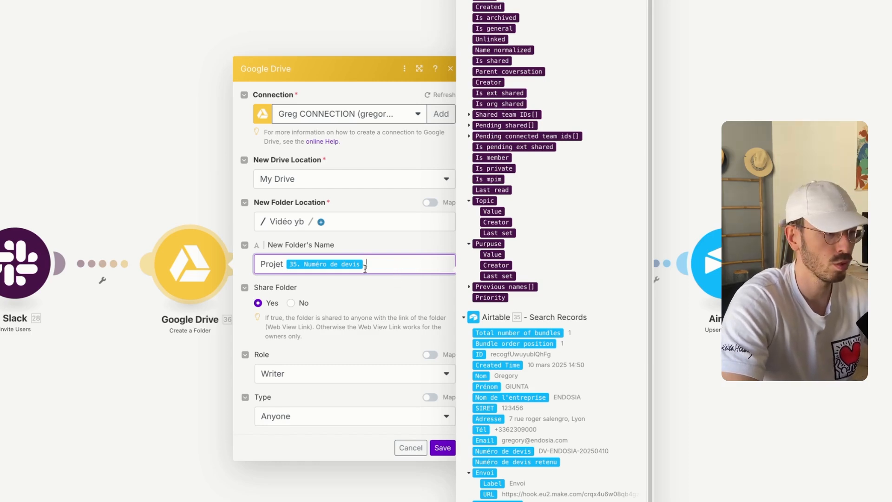
Append ' - ' and Nom de l'entreprise after Numéro de devis in the folder name
{"action": "type", "text": "-"}
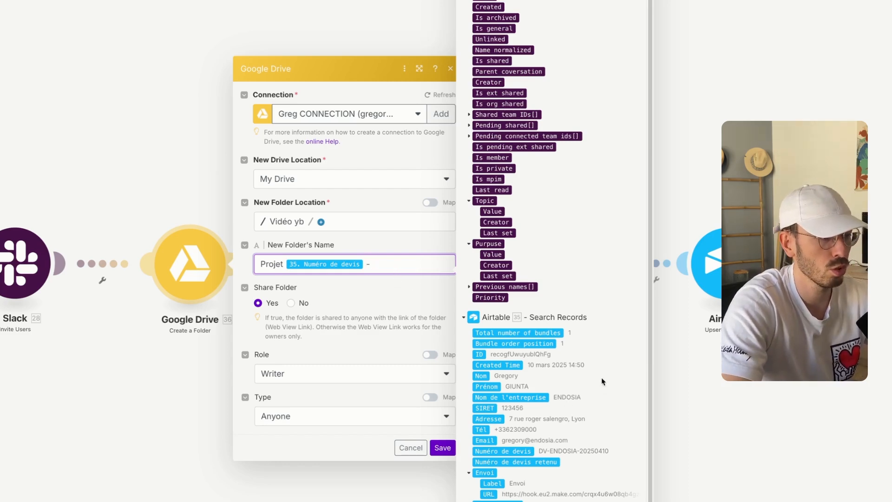
{"action": "left_click", "coordinate": [511, 397]}
{"action": "left_click", "coordinate": [280, 346]}
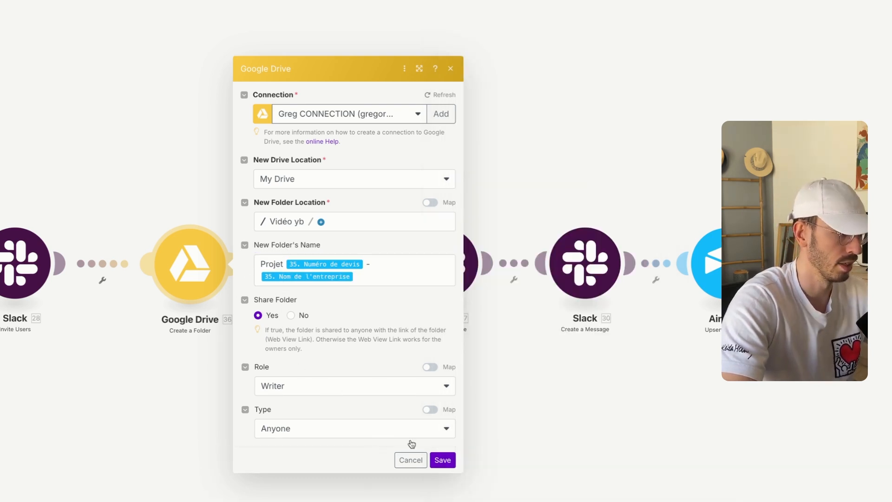
Save the Drive folder step and move the last three modules closer to it
{"action": "left_click", "coordinate": [447, 461]}
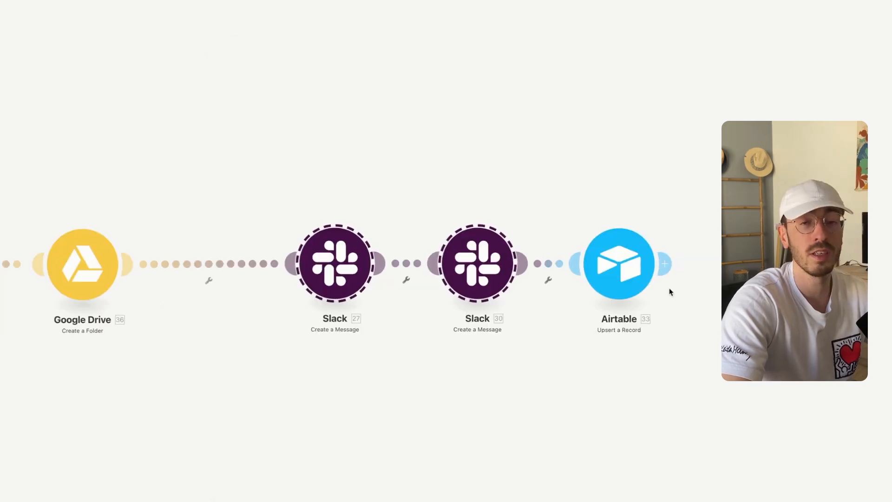
{"action": "left_click_drag", "start_coordinate": [237, 147], "coordinate": [648, 297]}
{"action": "left_click_drag", "start_coordinate": [592, 298], "coordinate": [502, 302]}
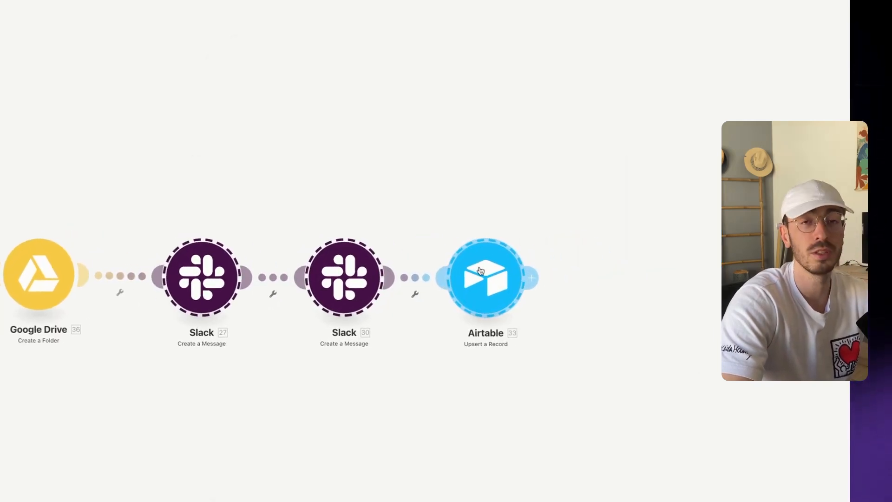
Switch the first Create a Message step to the YTB connection and review its welcome sentence
{"action": "left_click", "coordinate": [194, 275]}
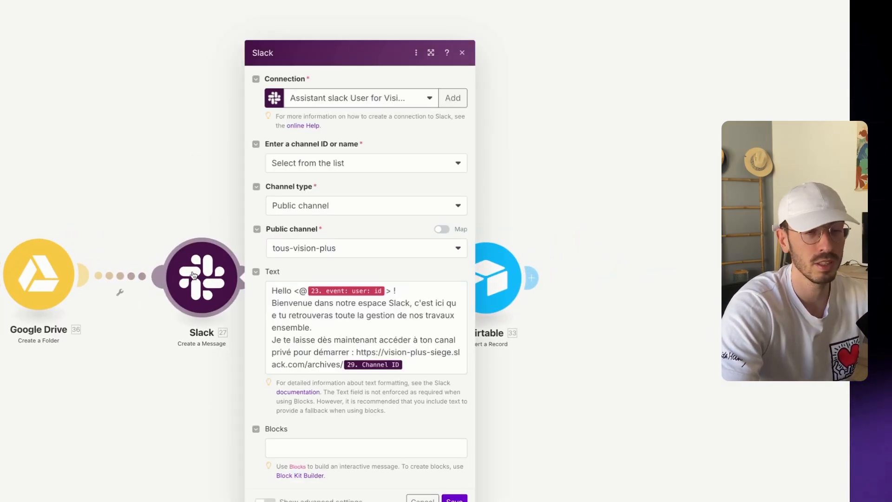
{"action": "left_click", "coordinate": [393, 96]}
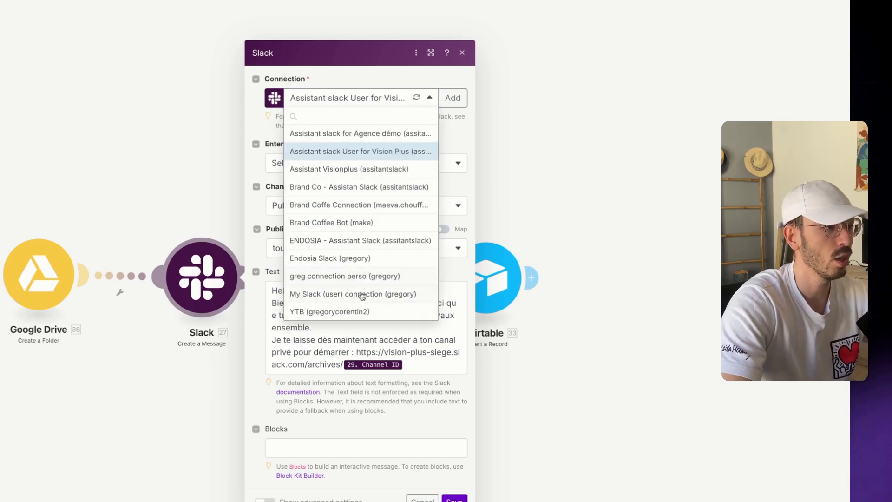
{"action": "left_click", "coordinate": [588, 133]}
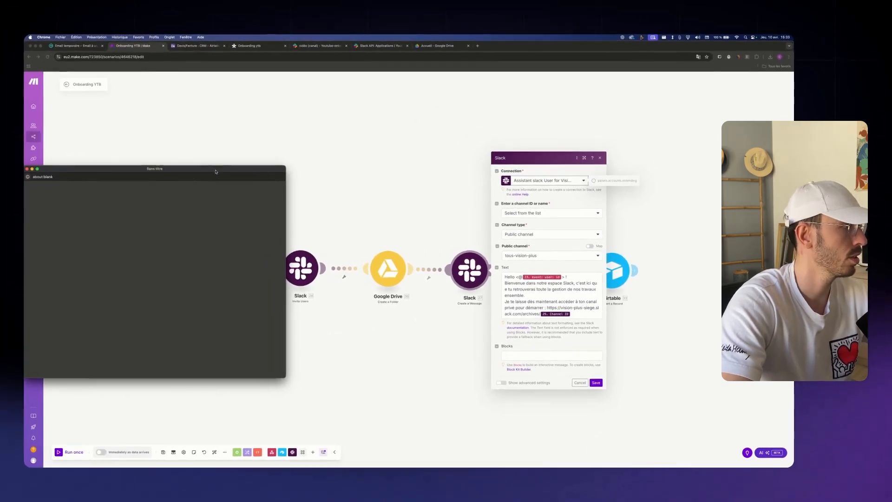
{"action": "triple_click", "coordinate": [518, 275]}
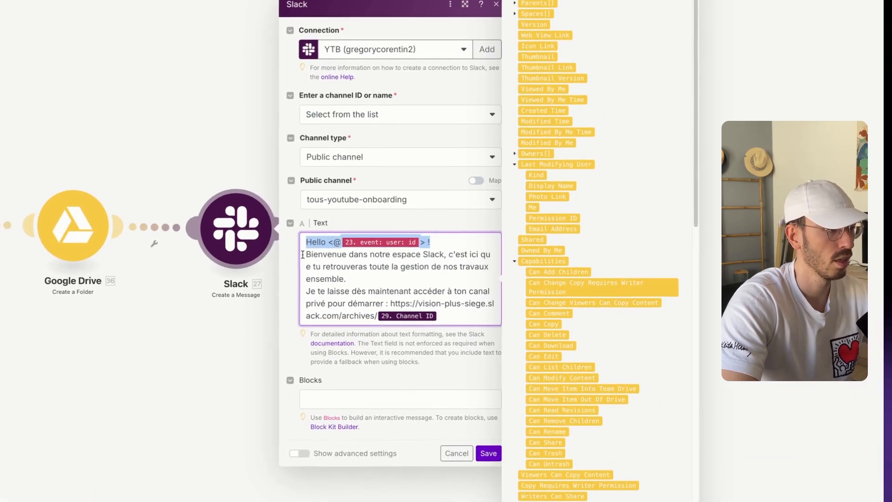
{"action": "left_click_drag", "start_coordinate": [505, 283], "coordinate": [531, 288]}
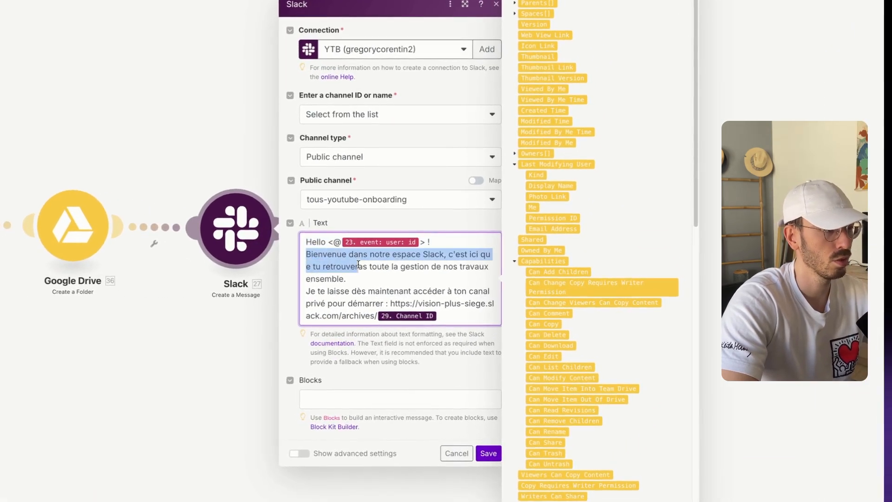
{"action": "left_click_drag", "start_coordinate": [358, 264], "coordinate": [414, 278]}
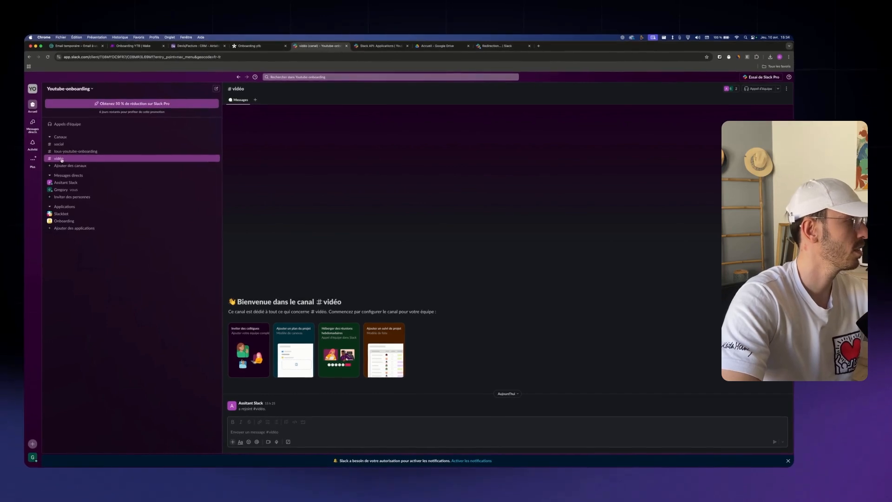
Copy the link to the #vidéo Slack channel
{"action": "right_click", "coordinate": [61, 159]}
{"action": "mouse_move", "coordinate": [117, 175]}
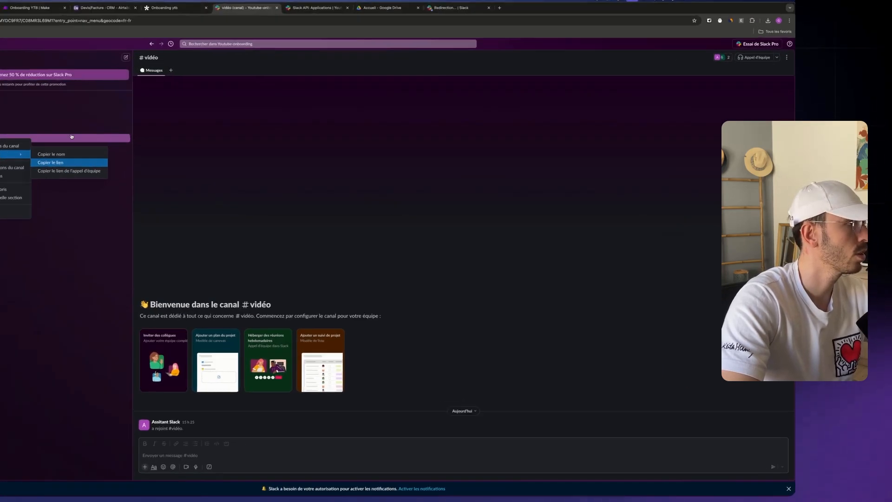
{"action": "left_click", "coordinate": [151, 180]}
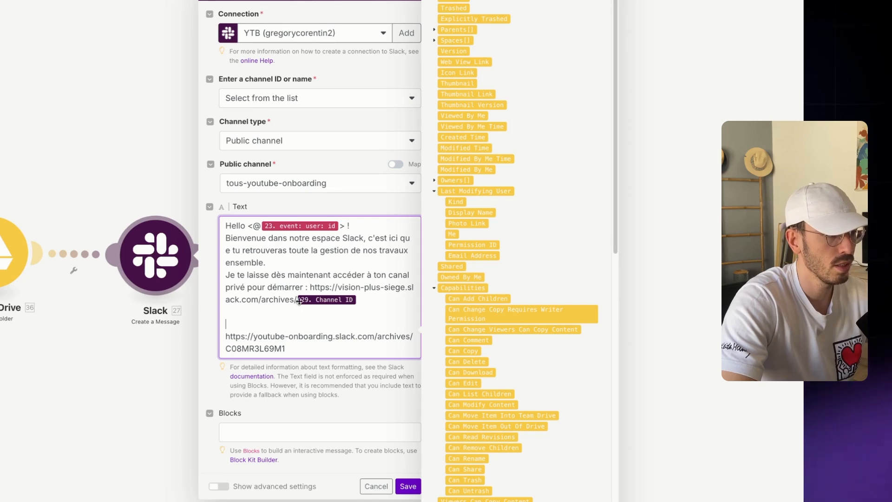
Change the archives link to youtube-onboarding.slack.com, delete the extra pasted URL, and save the message step
{"action": "left_click_drag", "start_coordinate": [412, 336], "coordinate": [219, 338]}
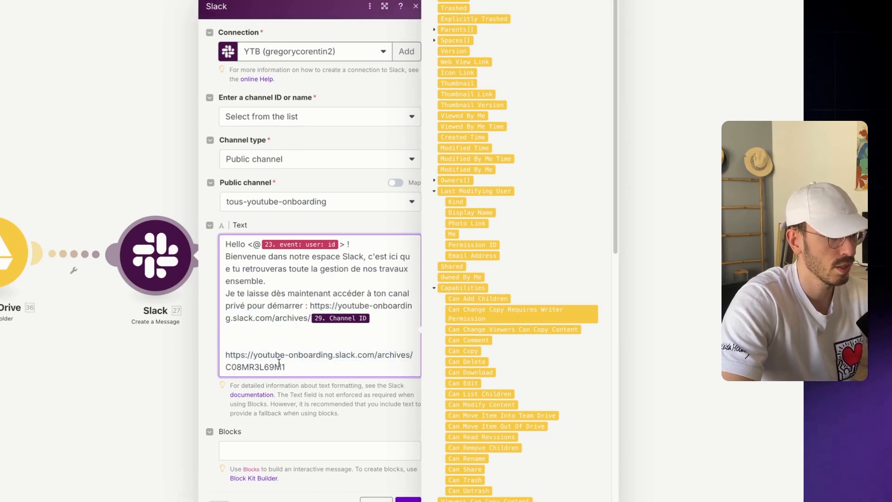
{"action": "triple_click", "coordinate": [279, 364]}
{"action": "key", "text": "BackSpace"}
{"action": "key", "text": "BackSpace"}
{"action": "key", "text": "BackSpace"}
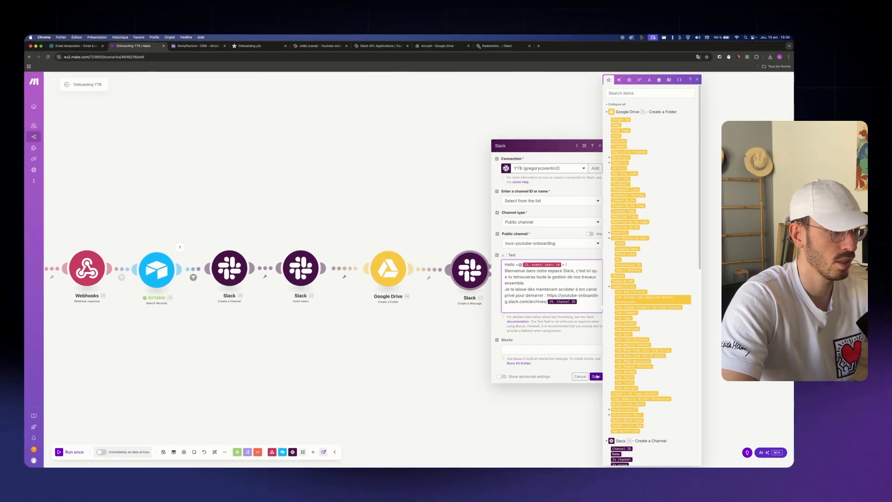
{"action": "left_click", "coordinate": [596, 376]}
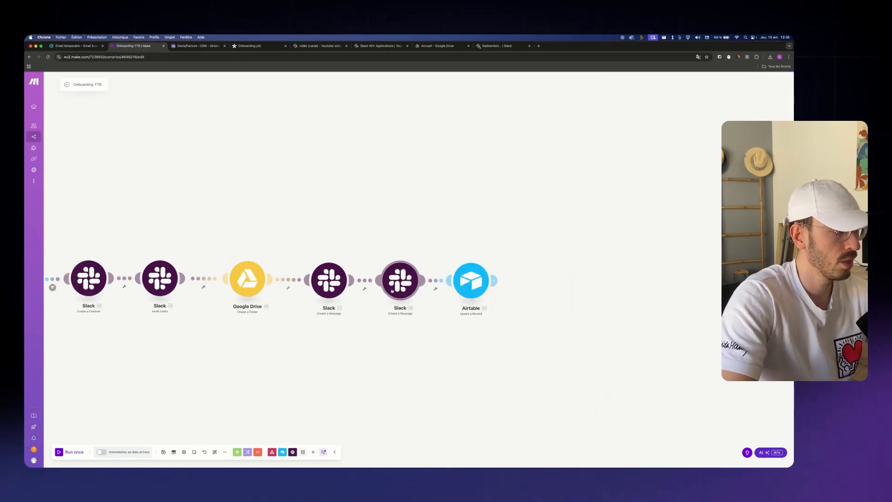
{"action": "left_click", "coordinate": [392, 290]}
Switch the second Slack message module to the YTB connection
{"action": "left_click", "coordinate": [474, 160]}
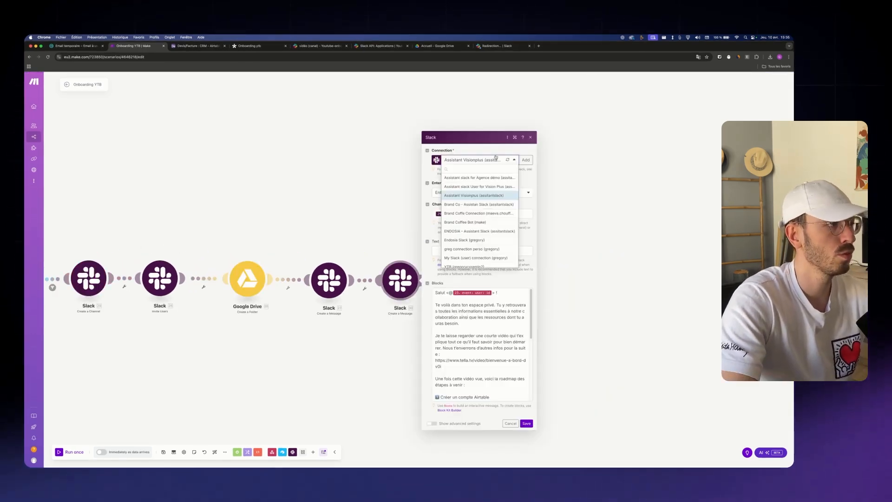
{"action": "left_click", "coordinate": [463, 267]}
{"action": "left_click", "coordinate": [485, 343]}
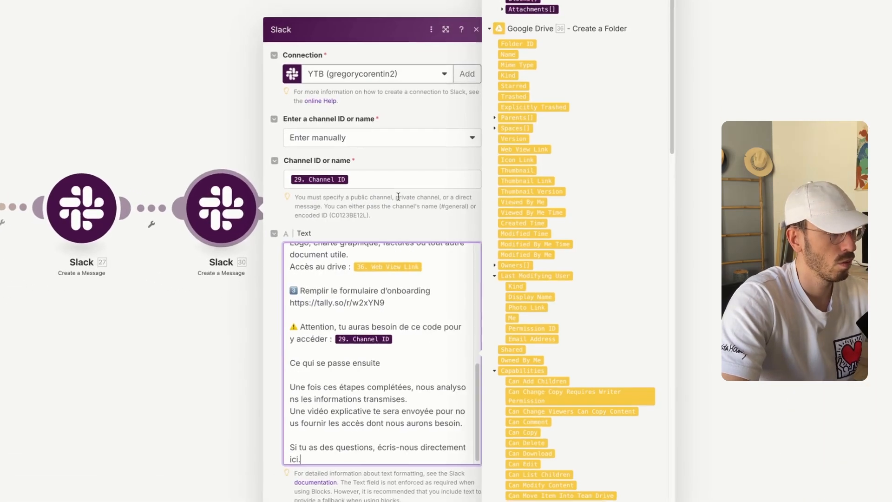
{"action": "scroll", "coordinate": [484, 343], "scroll_direction": "up", "scroll_amount": 2}
{"action": "scroll", "coordinate": [382, 332], "scroll_direction": "up", "scroll_amount": 3}
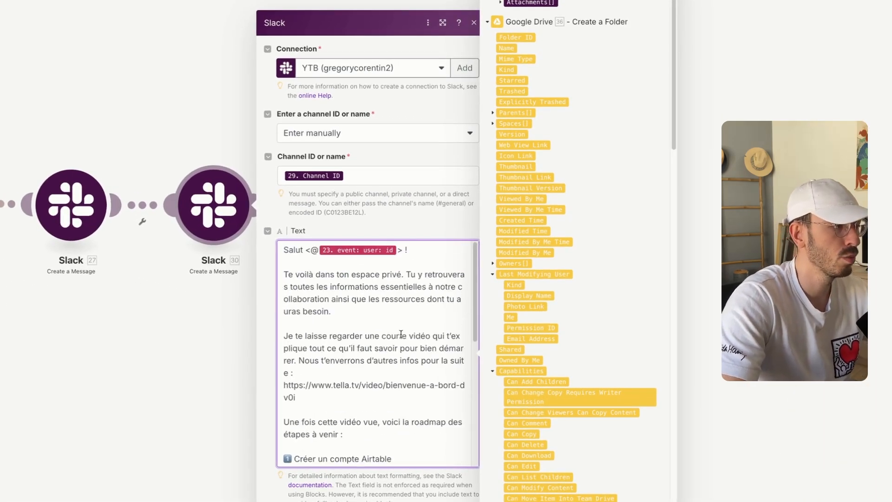
Review the message text, including its access-code Channel ID reference
{"action": "left_click_drag", "start_coordinate": [432, 251], "coordinate": [269, 251]}
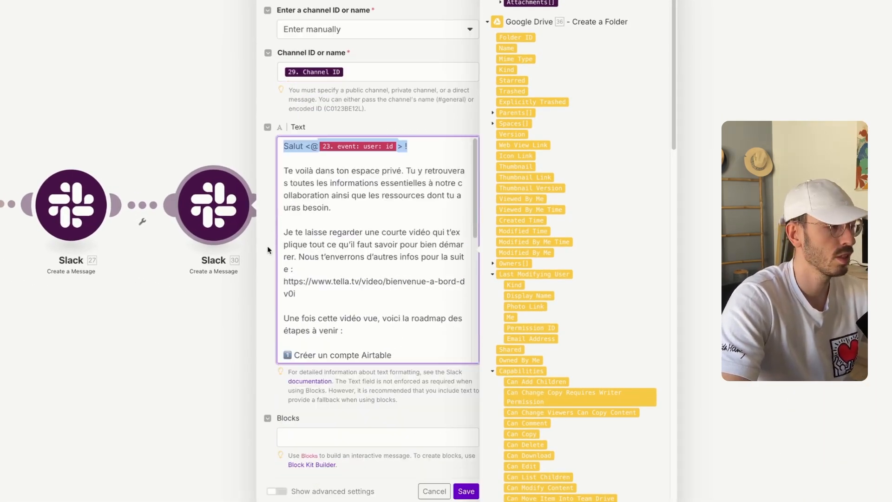
{"action": "scroll", "coordinate": [365, 343], "scroll_direction": "down", "scroll_amount": 1}
{"action": "left_click_drag", "start_coordinate": [324, 260], "coordinate": [261, 250]}
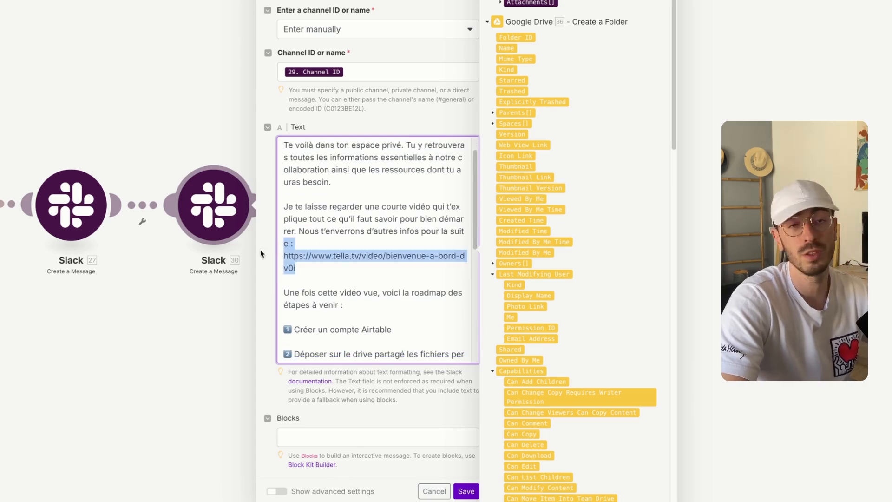
{"action": "scroll", "coordinate": [371, 323], "scroll_direction": "down", "scroll_amount": 3}
{"action": "left_click_drag", "start_coordinate": [399, 338], "coordinate": [269, 322]}
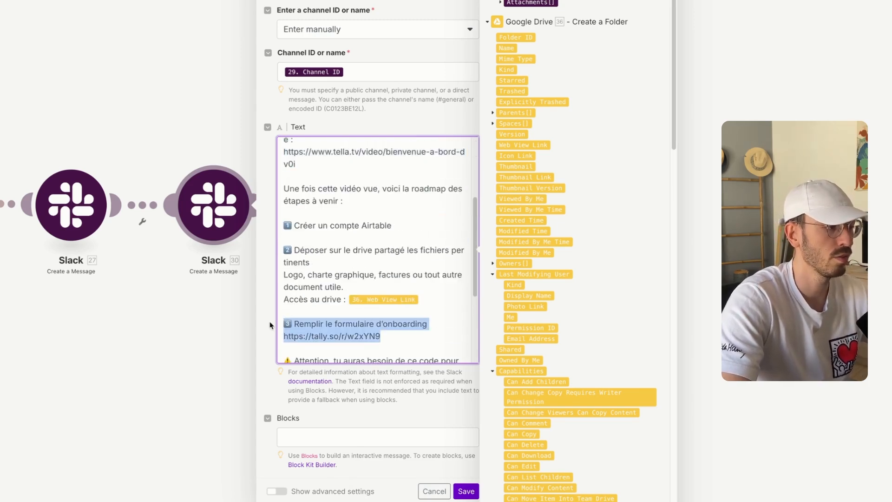
{"action": "left_click", "coordinate": [442, 336]}
{"action": "scroll", "coordinate": [441, 257], "scroll_direction": "down", "scroll_amount": 4}
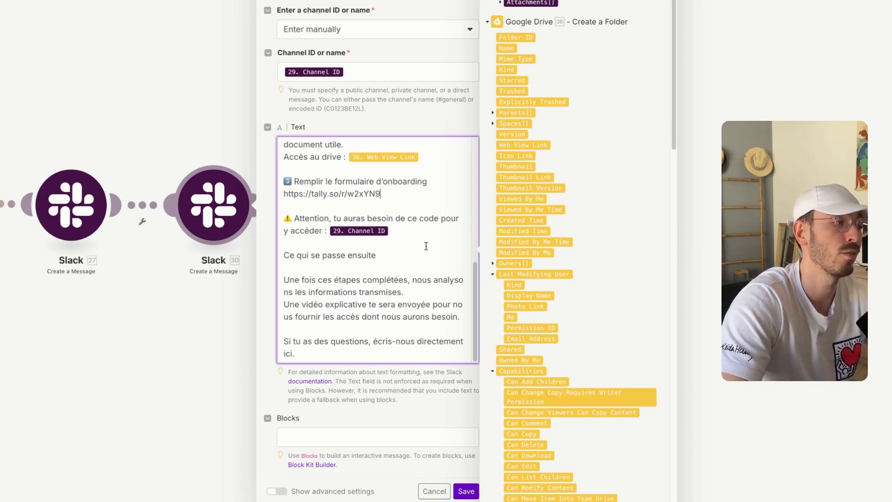
{"action": "left_click_drag", "start_coordinate": [414, 231], "coordinate": [320, 228]}
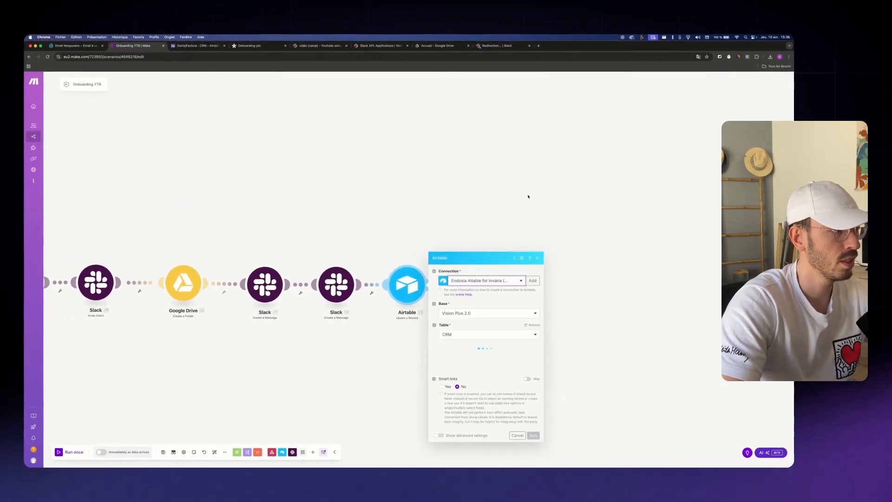
Point the Airtable module at the Devis/Facture base and its CRM table
{"action": "left_click", "coordinate": [488, 253]}
{"action": "type", "text": "dd"}
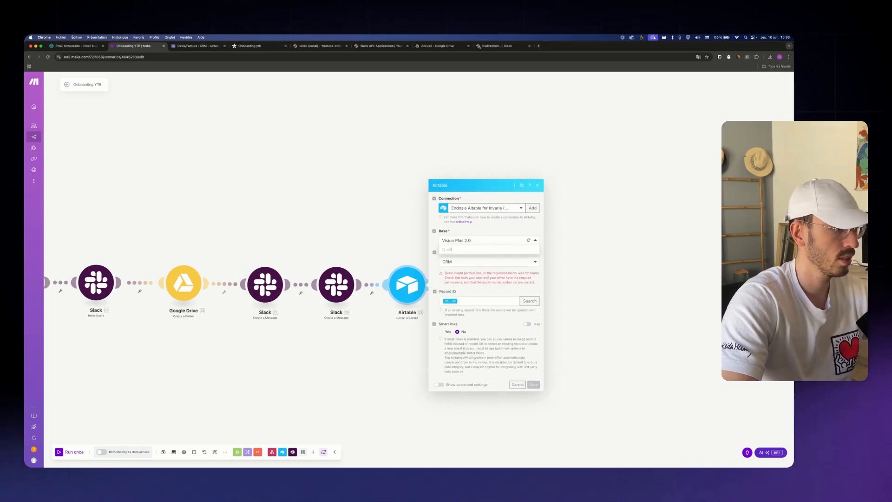
{"action": "left_click", "coordinate": [453, 320]}
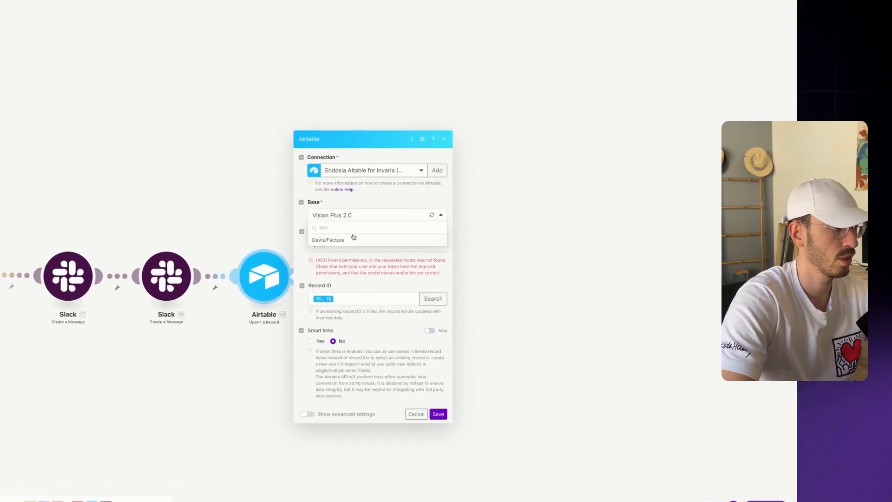
{"action": "left_click", "coordinate": [473, 269]}
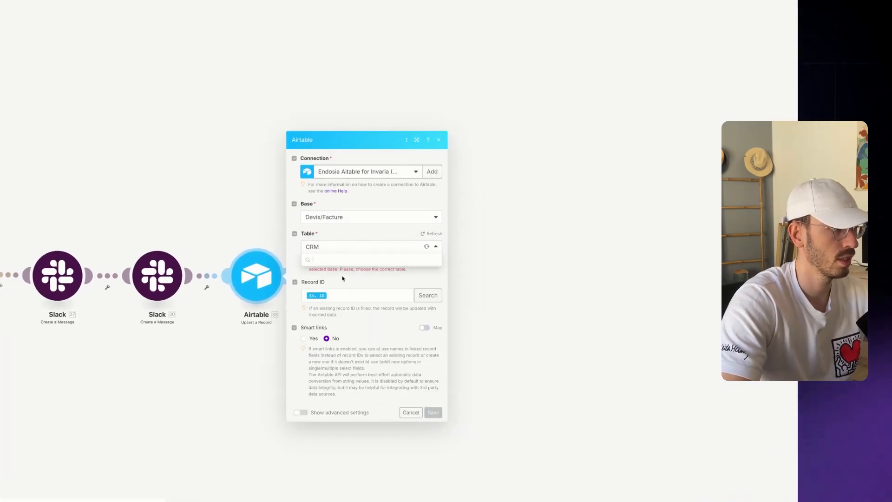
{"action": "left_click", "coordinate": [333, 280]}
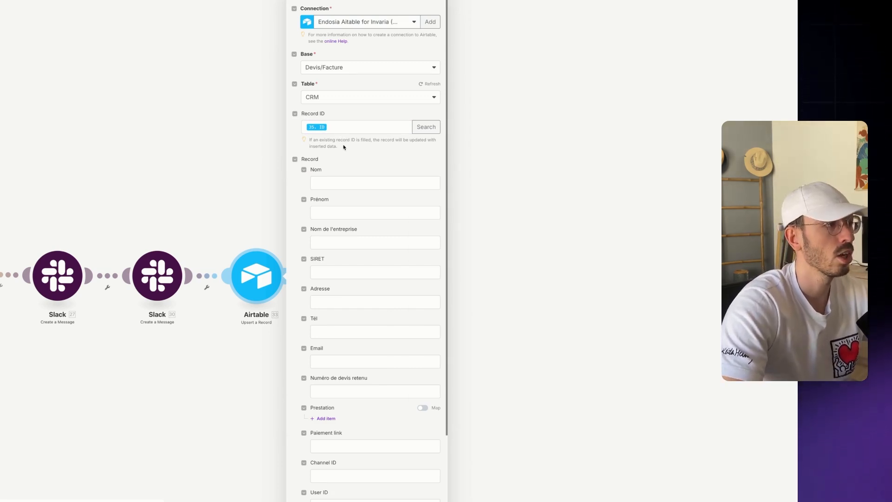
Map 29. Channel ID and 23. event: user: id into Channel ID and User ID, then save
{"action": "left_click", "coordinate": [340, 130]}
{"action": "scroll", "coordinate": [471, 284], "scroll_direction": "down", "scroll_amount": 10}
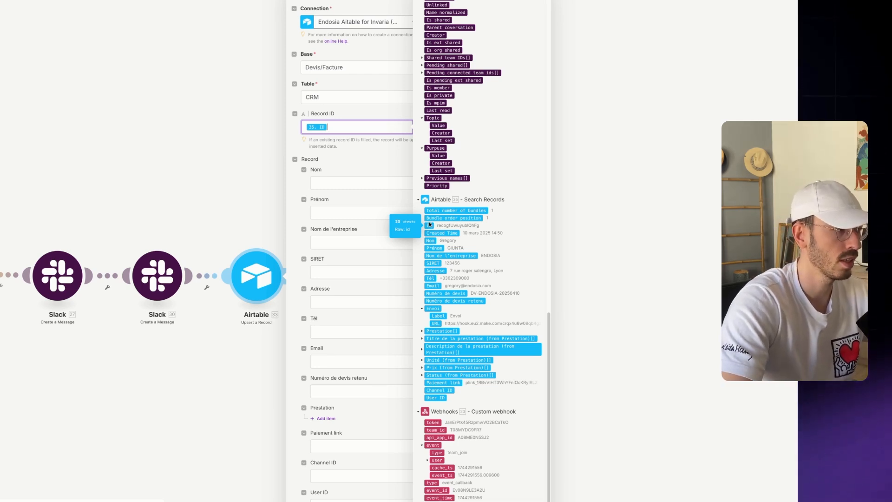
{"action": "scroll", "coordinate": [362, 427], "scroll_direction": "down", "scroll_amount": 2}
{"action": "left_click", "coordinate": [358, 388]}
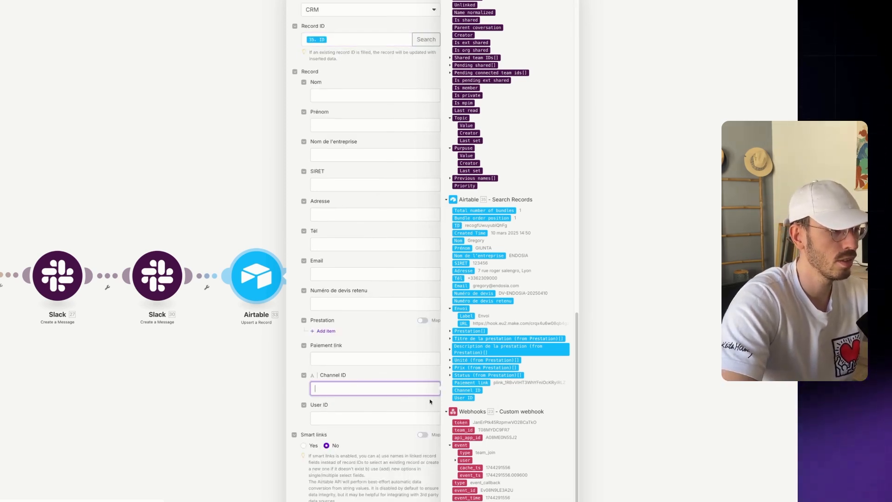
{"action": "scroll", "coordinate": [456, 462], "scroll_direction": "up", "scroll_amount": 3}
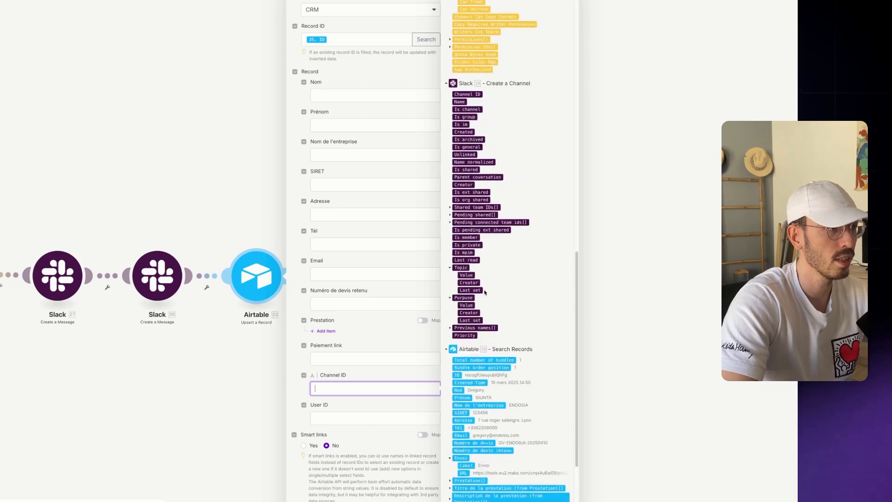
{"action": "left_click", "coordinate": [462, 95]}
{"action": "left_click", "coordinate": [357, 415]}
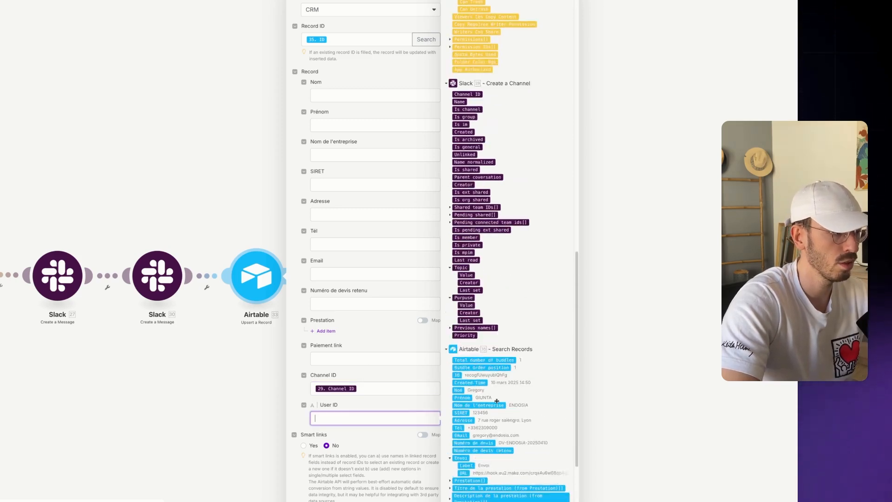
{"action": "scroll", "coordinate": [533, 392], "scroll_direction": "down", "scroll_amount": 3}
{"action": "left_click", "coordinate": [455, 462]}
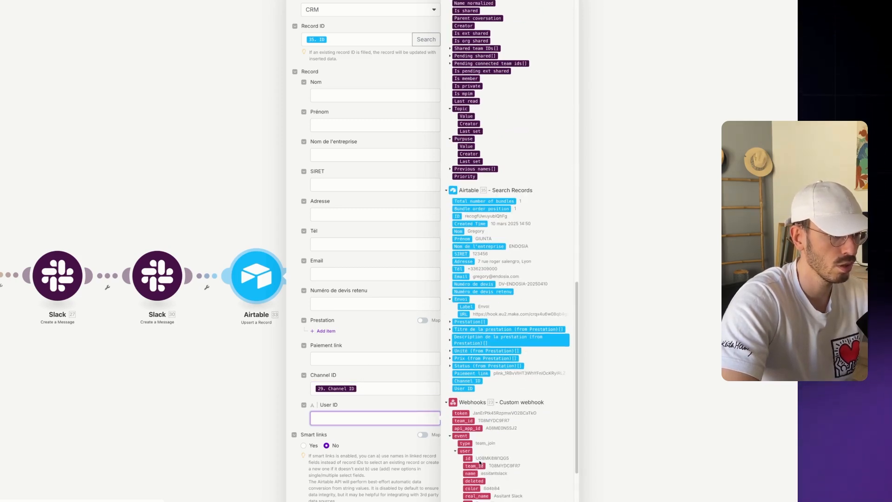
{"action": "left_click", "coordinate": [469, 458]}
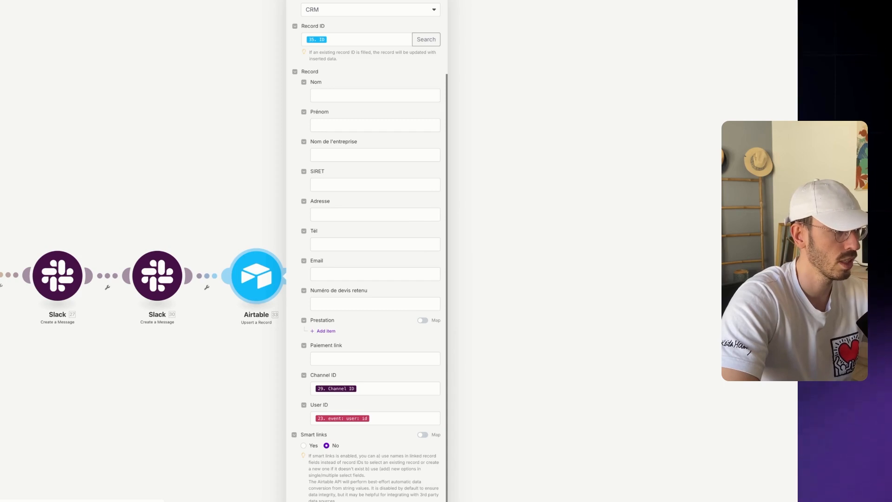
{"action": "left_click", "coordinate": [94, 486]}
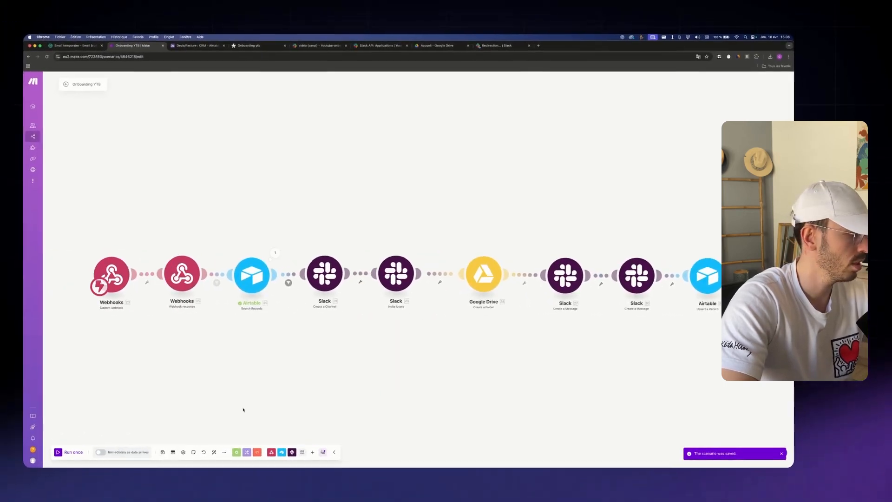
Delete the webhook's old queued data, save the scenario with Cmd+S, and go to the Email temporaire tab
{"action": "left_click", "coordinate": [146, 451]}
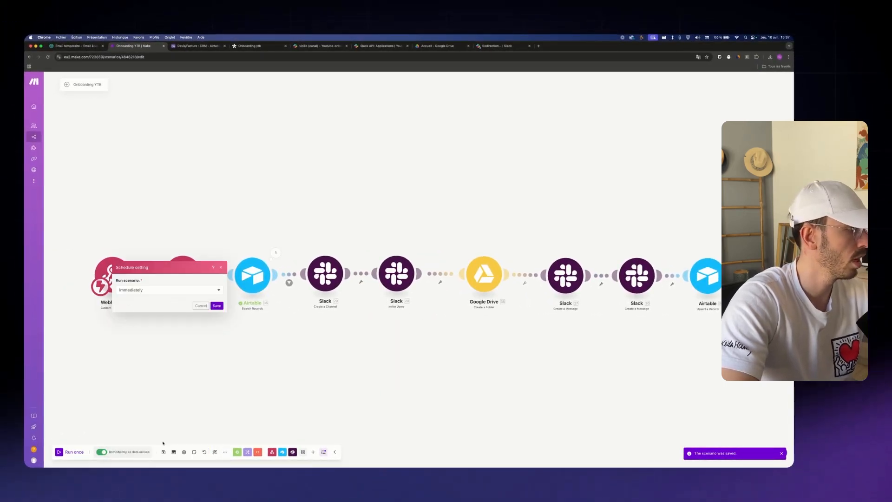
{"action": "left_click", "coordinate": [461, 126]}
{"action": "left_click", "coordinate": [201, 305]}
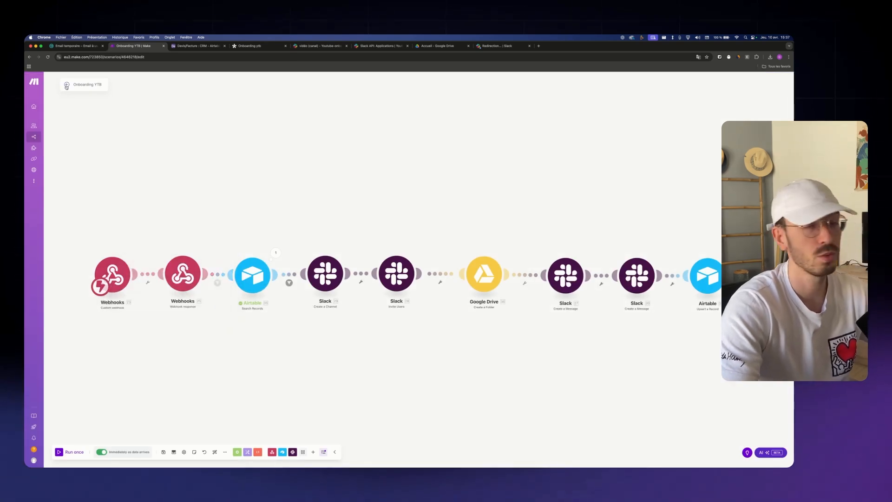
{"action": "key", "text": "super+s"}
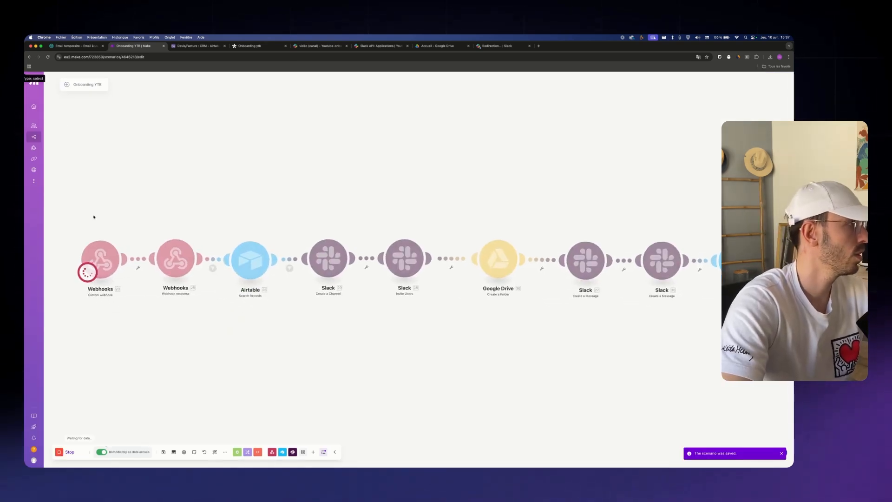
{"action": "left_click", "coordinate": [74, 45]}
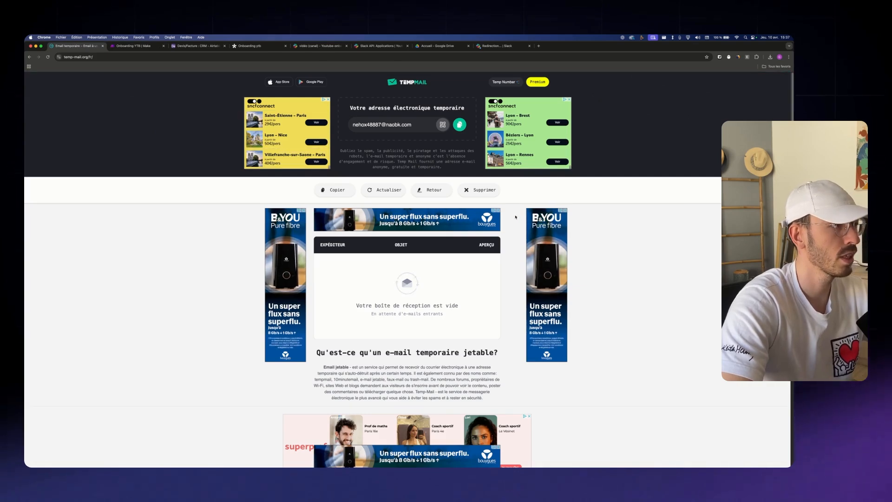
Set the Youtube-onboarding workspace invitation link to never expire
{"action": "left_click", "coordinate": [133, 46]}
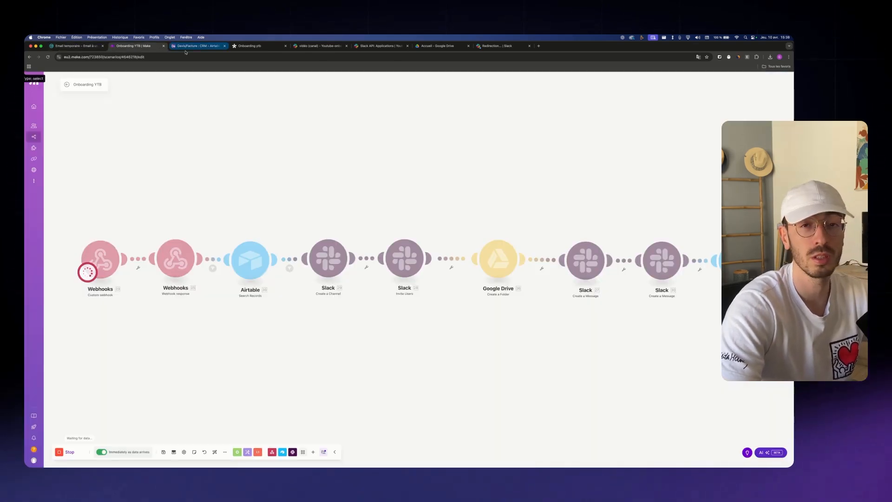
{"action": "left_click", "coordinate": [320, 45]}
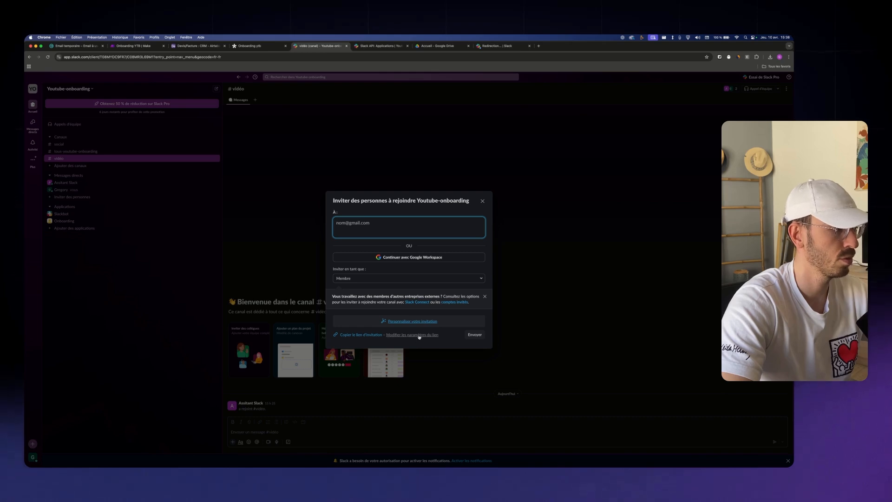
{"action": "left_click", "coordinate": [419, 334]}
{"action": "left_click", "coordinate": [409, 270]}
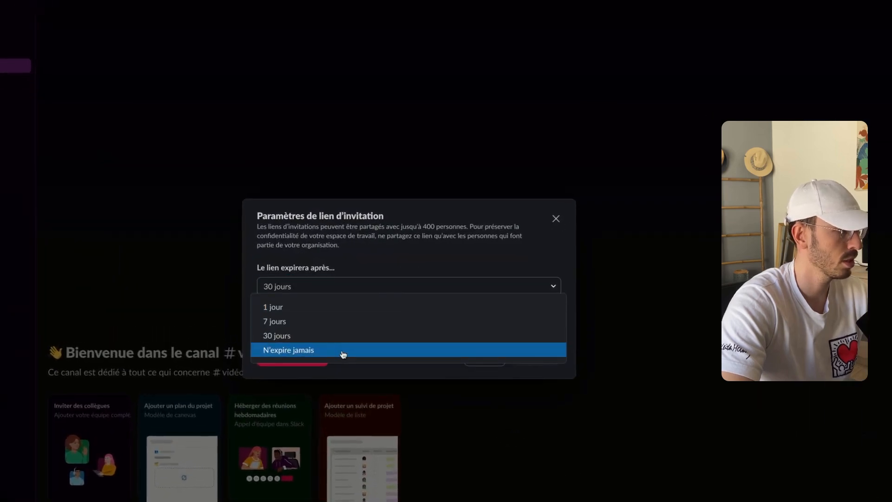
{"action": "left_click", "coordinate": [342, 351]}
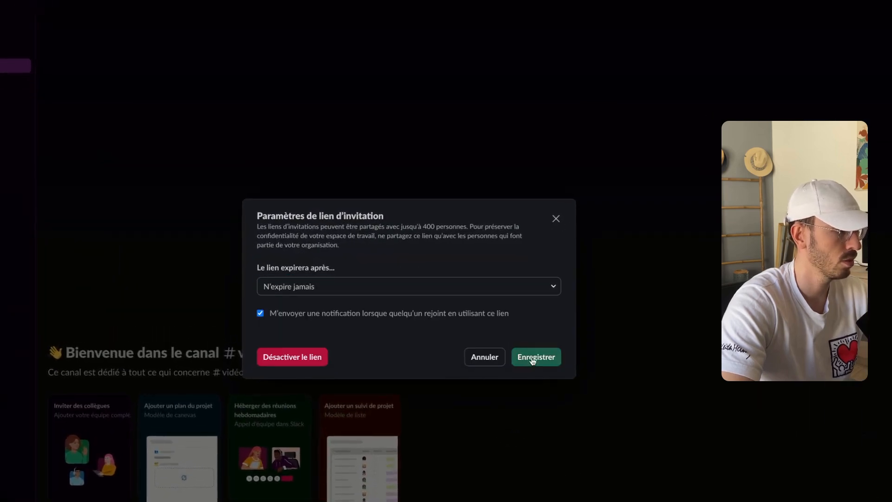
{"action": "left_click", "coordinate": [534, 357]}
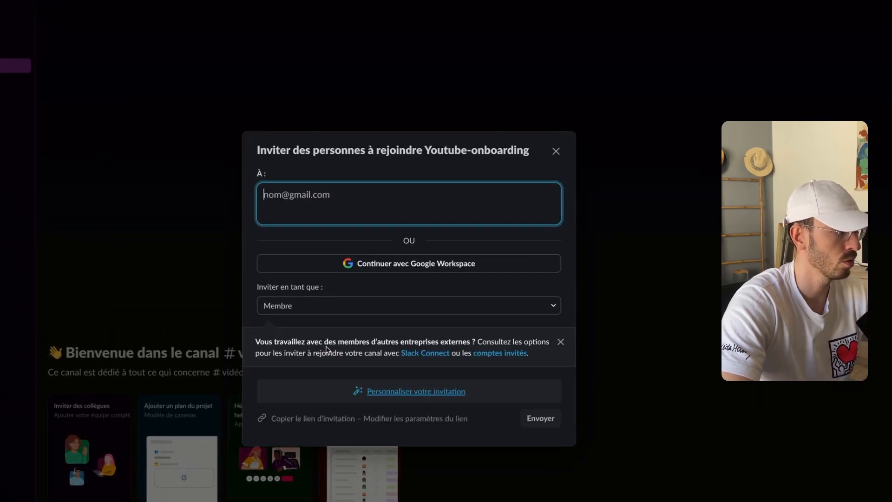
Copy the invite link and join the workspace with a Google account
{"action": "left_click", "coordinate": [312, 418]}
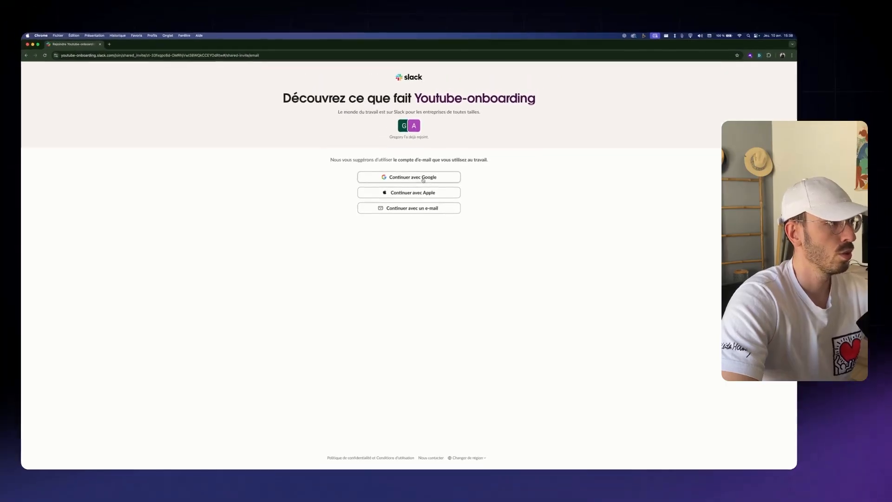
{"action": "left_click", "coordinate": [423, 179]}
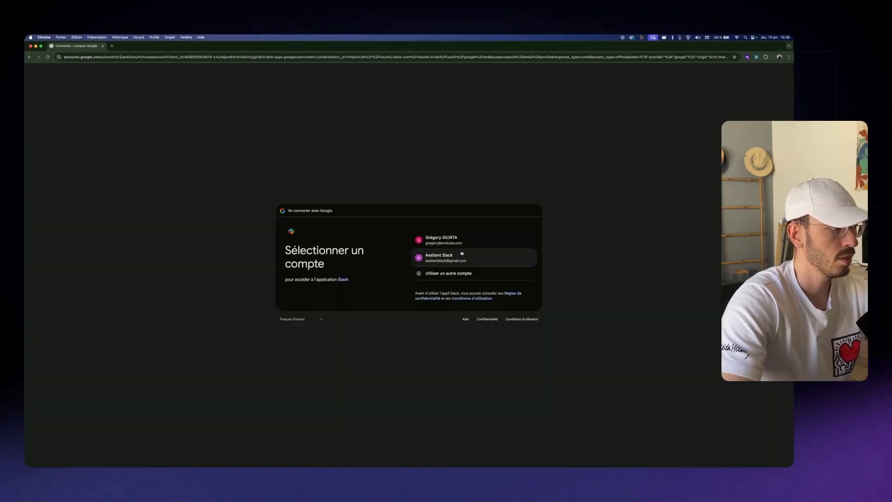
{"action": "left_click", "coordinate": [462, 256]}
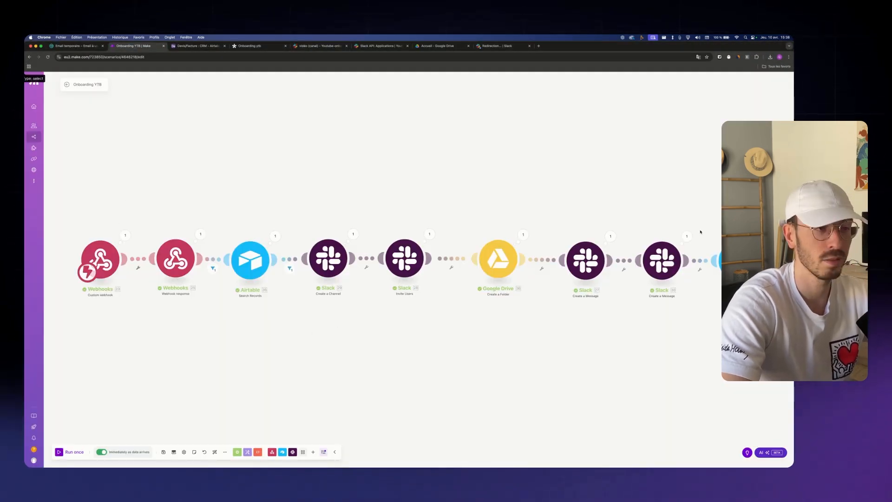
{"action": "left_click", "coordinate": [321, 46]}
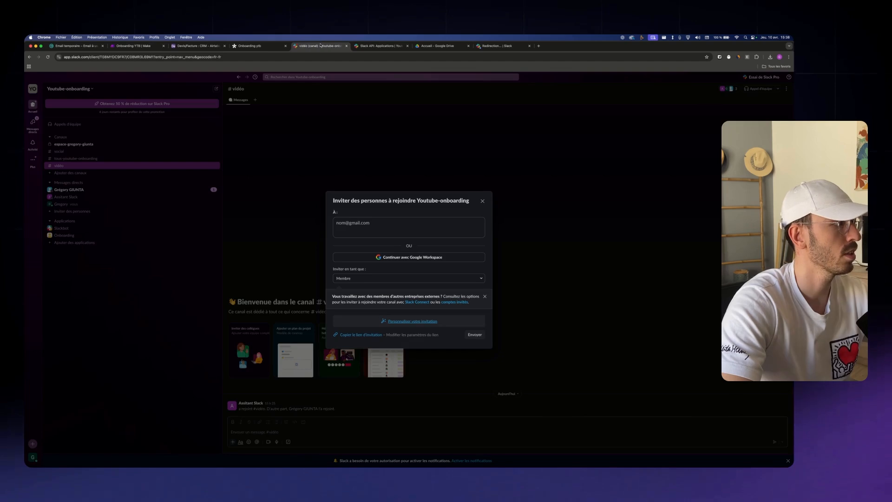
{"action": "left_click", "coordinate": [482, 200]}
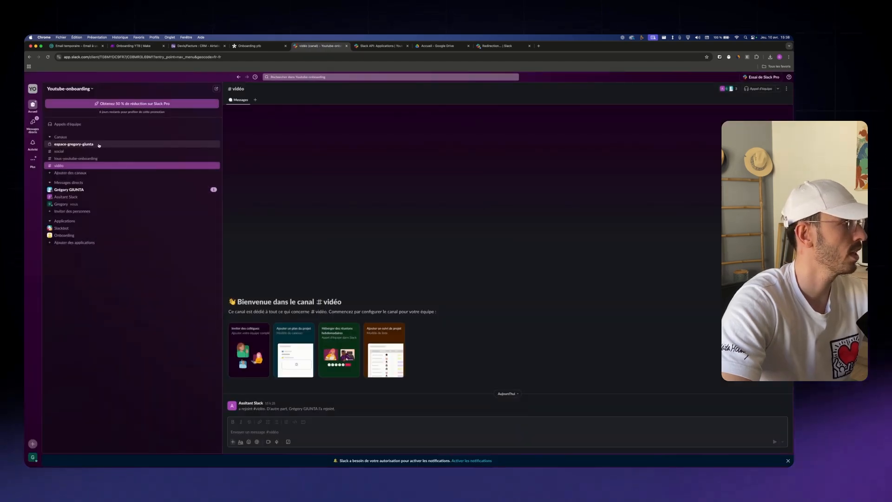
{"action": "left_click", "coordinate": [74, 144]}
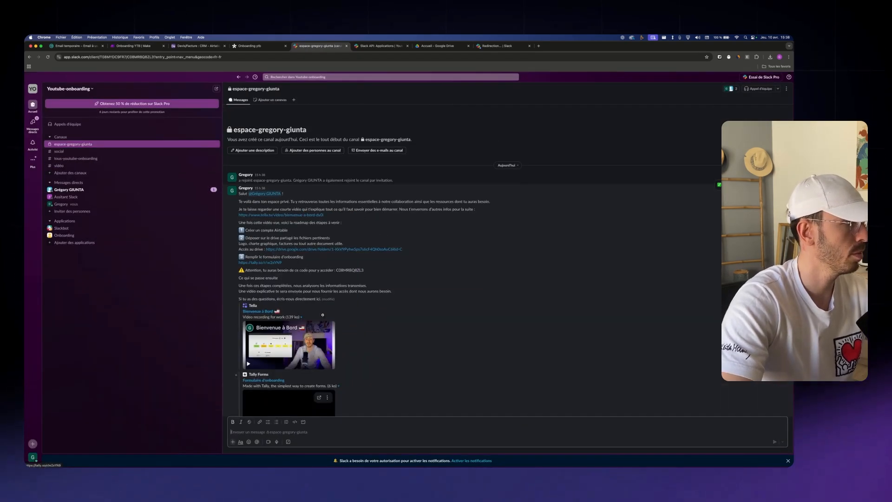
Read through the welcome message's greeting, roadmap and Drive access steps, and its Tally form link
{"action": "left_click_drag", "start_coordinate": [344, 221], "coordinate": [240, 187]}
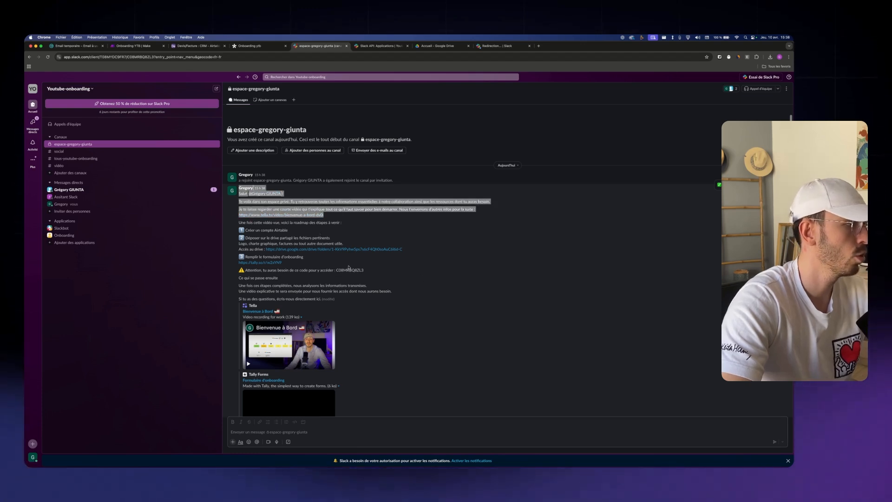
{"action": "left_click_drag", "start_coordinate": [349, 267], "coordinate": [240, 229]}
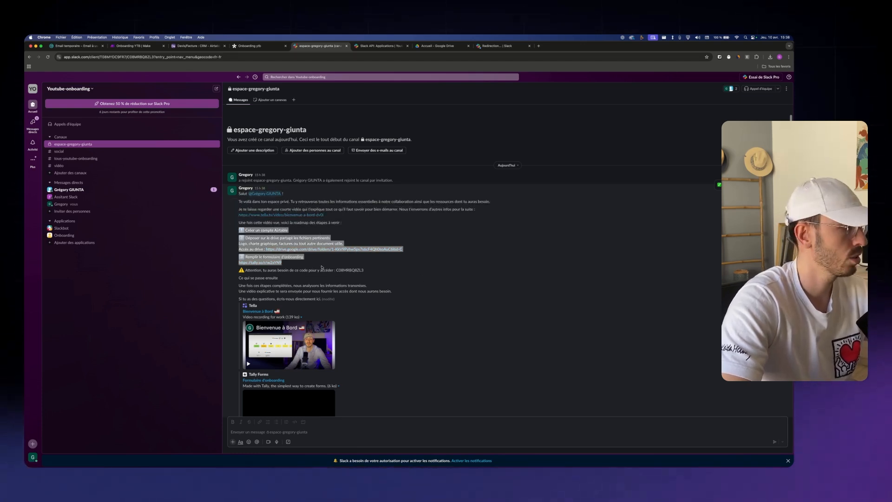
{"action": "left_click_drag", "start_coordinate": [404, 250], "coordinate": [263, 241]}
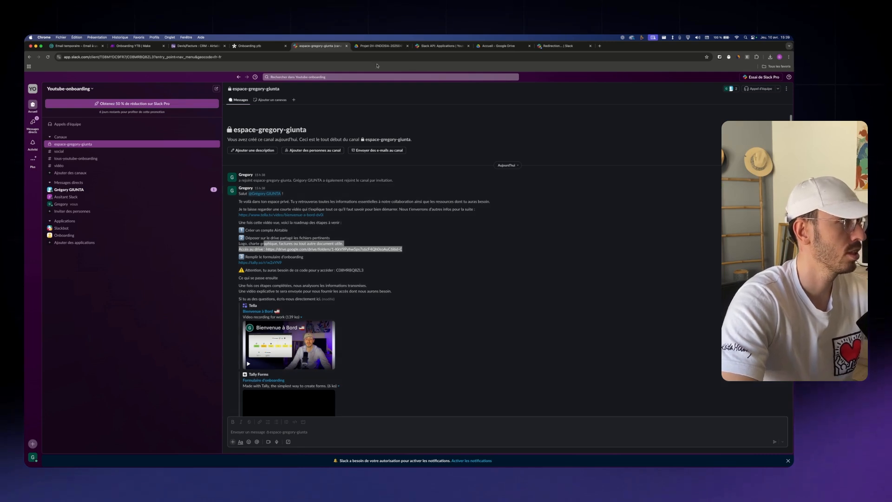
{"action": "left_click", "coordinate": [377, 45]}
{"action": "left_click", "coordinate": [323, 46]}
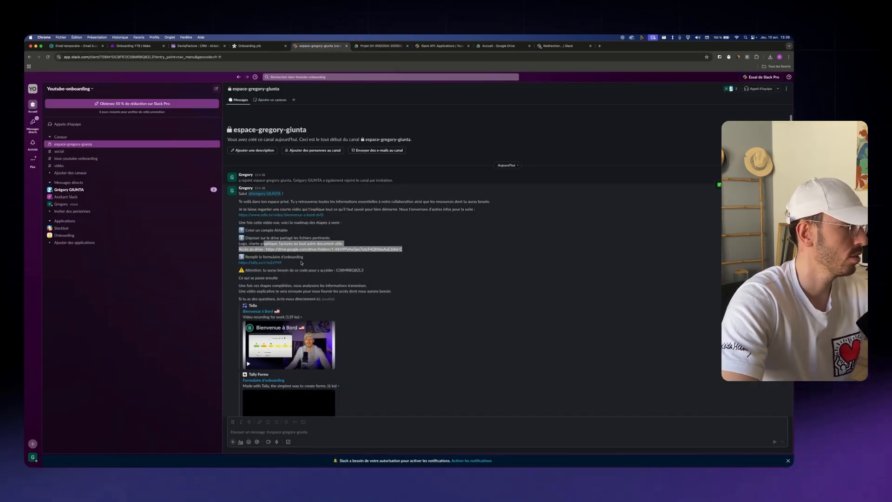
{"action": "left_click_drag", "start_coordinate": [282, 263], "coordinate": [241, 263]}
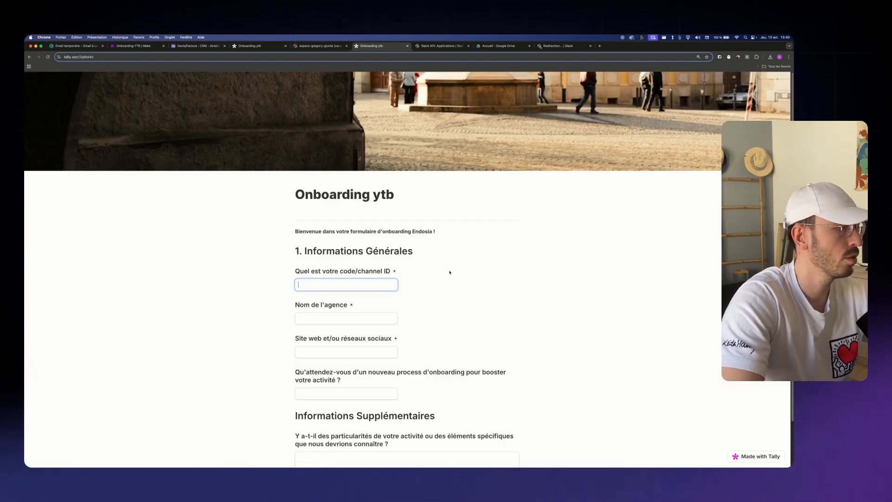
Match the Tally form's channel ID question against the access code in the Slack message
{"action": "scroll", "coordinate": [189, 269], "scroll_direction": "down", "scroll_amount": 2}
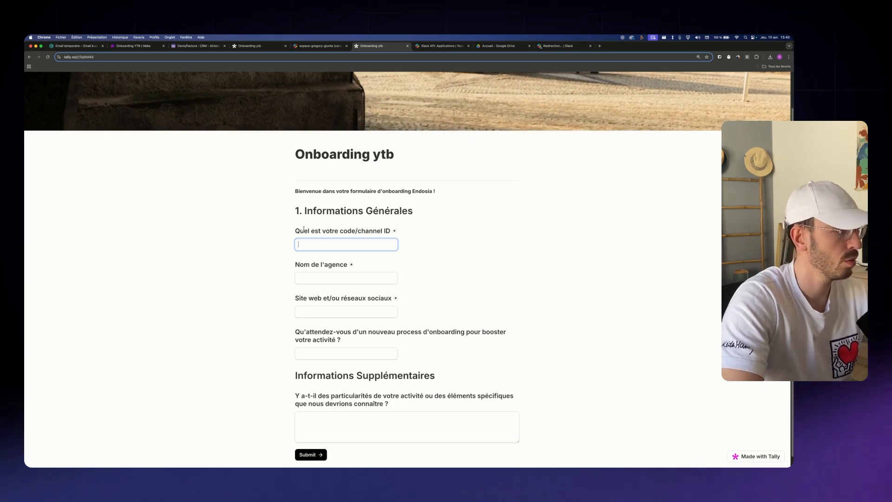
{"action": "left_click_drag", "start_coordinate": [294, 233], "coordinate": [407, 231]}
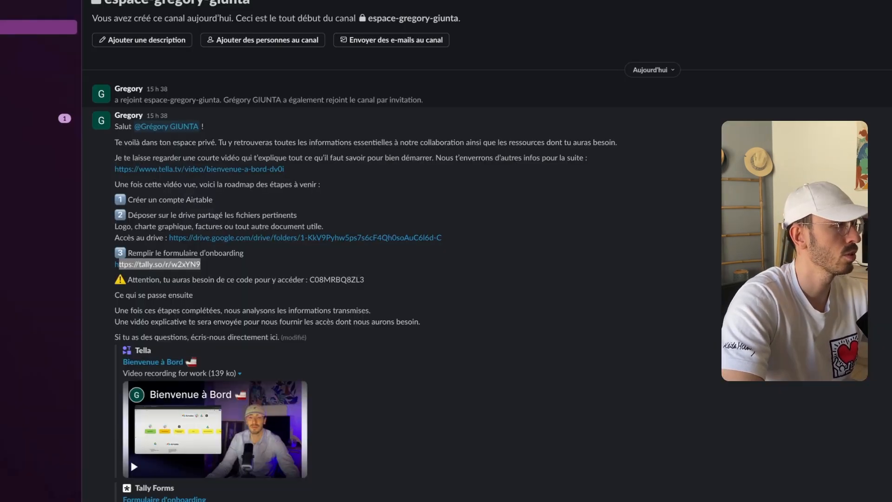
{"action": "left_click_drag", "start_coordinate": [366, 279], "coordinate": [309, 279]}
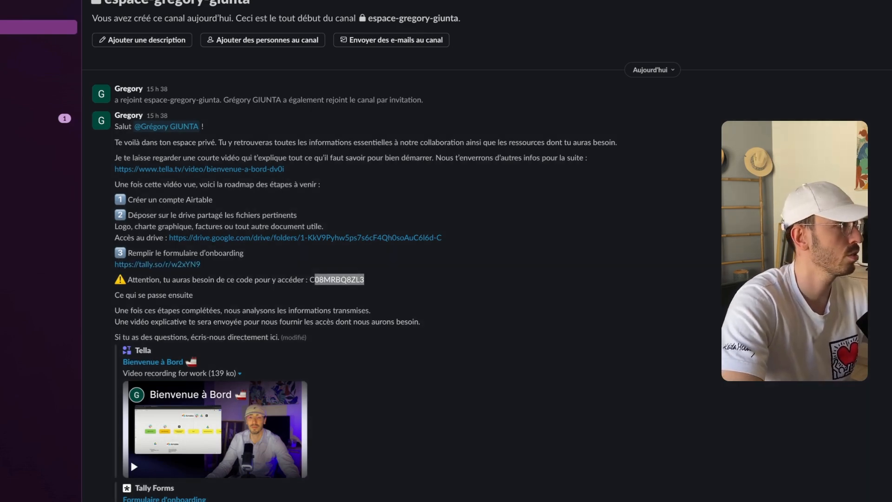
{"action": "left_click", "coordinate": [370, 41]}
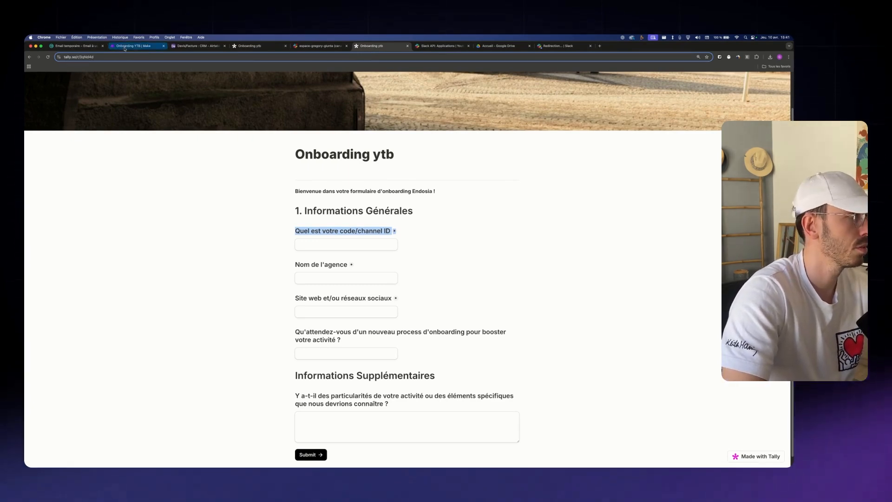
{"action": "left_click", "coordinate": [137, 46]}
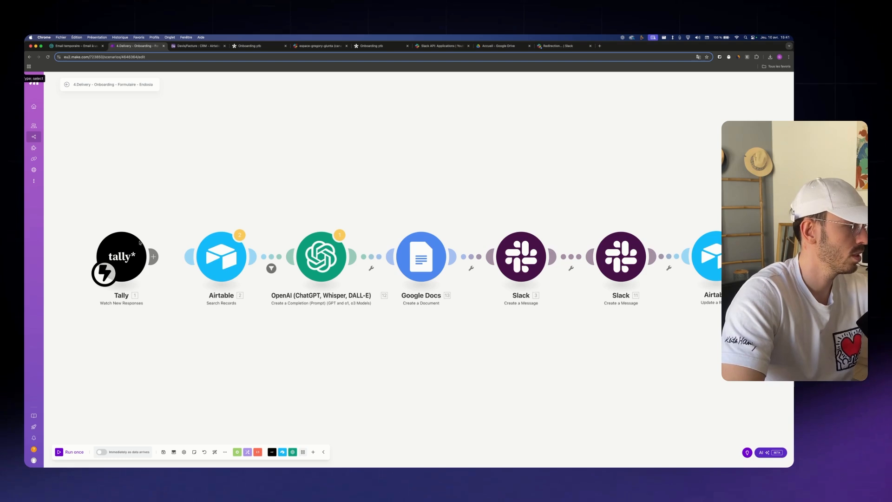
Look over the Tally trigger's new-webhook connection and Form ID options, closing without saving
{"action": "left_click_drag", "start_coordinate": [132, 250], "coordinate": [191, 254]}
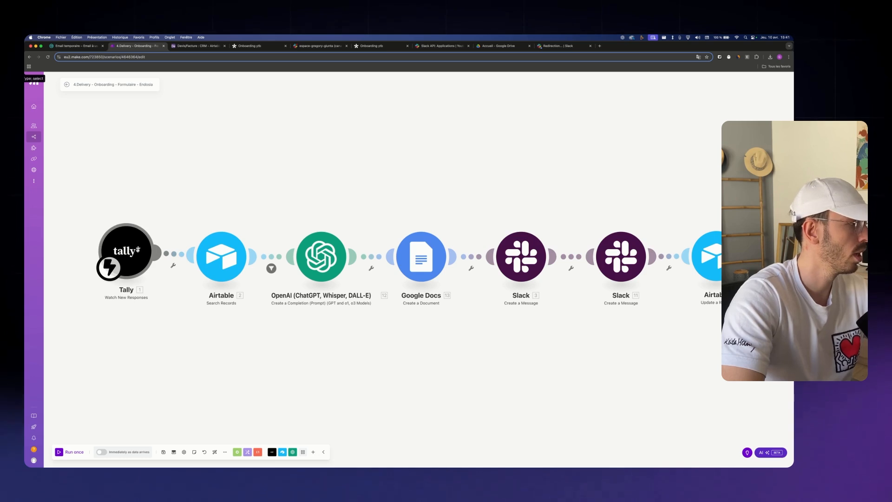
{"action": "left_click_drag", "start_coordinate": [135, 247], "coordinate": [133, 251]}
{"action": "left_click", "coordinate": [133, 250]}
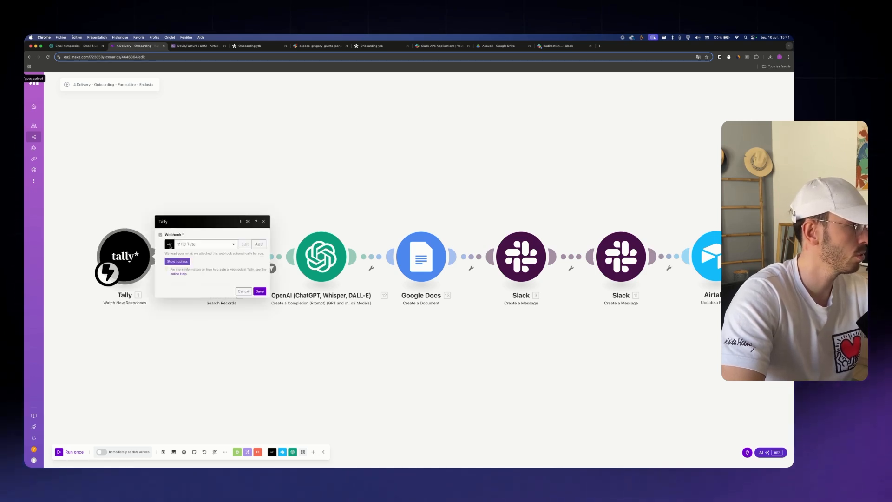
{"action": "left_click", "coordinate": [259, 247]}
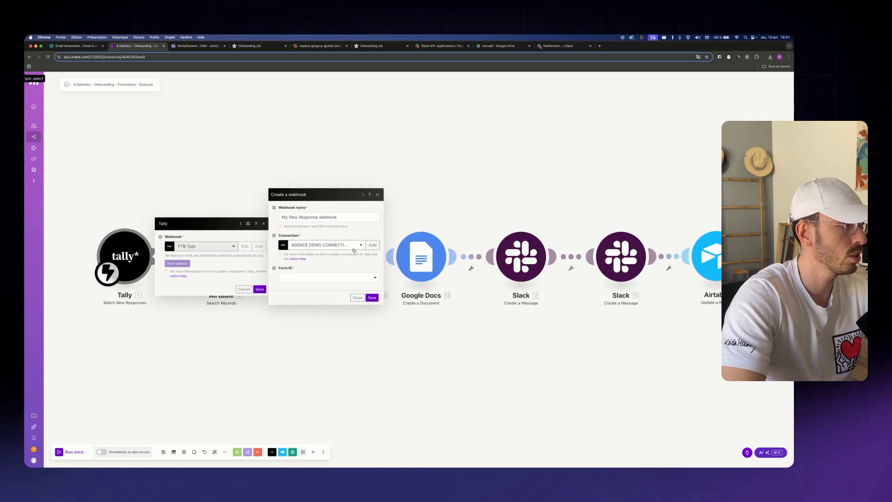
{"action": "left_click", "coordinate": [354, 246]}
{"action": "left_click", "coordinate": [329, 272]}
{"action": "left_click", "coordinate": [375, 278]}
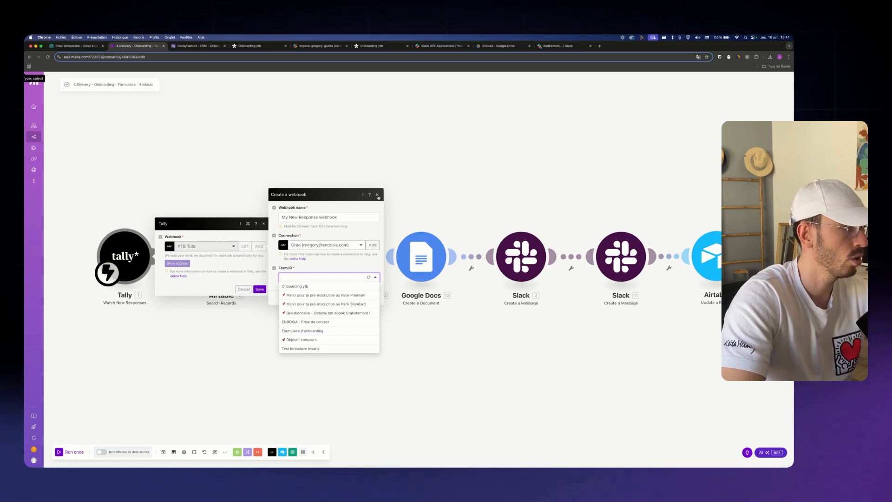
{"action": "left_click", "coordinate": [377, 195]}
{"action": "left_click", "coordinate": [244, 289]}
{"action": "right_click", "coordinate": [213, 257]}
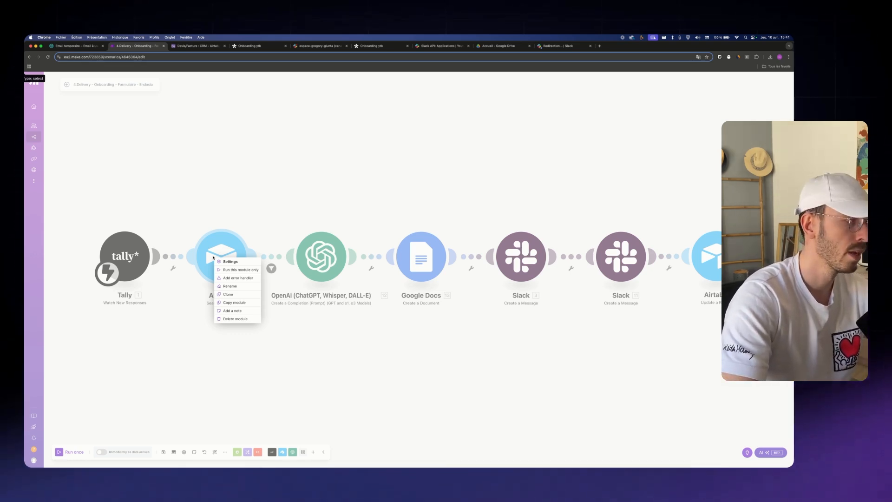
Set the Airtable Search Records module to return all output fields and save
{"action": "left_click", "coordinate": [229, 261]}
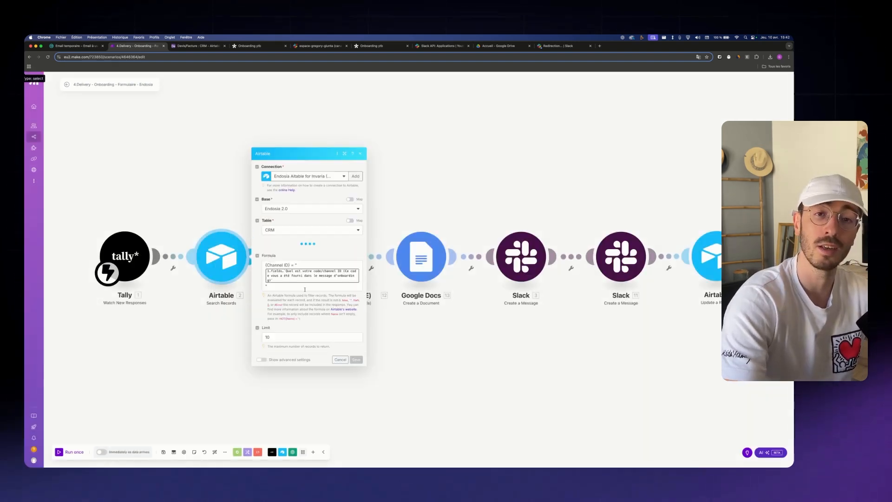
{"action": "left_click", "coordinate": [276, 237]}
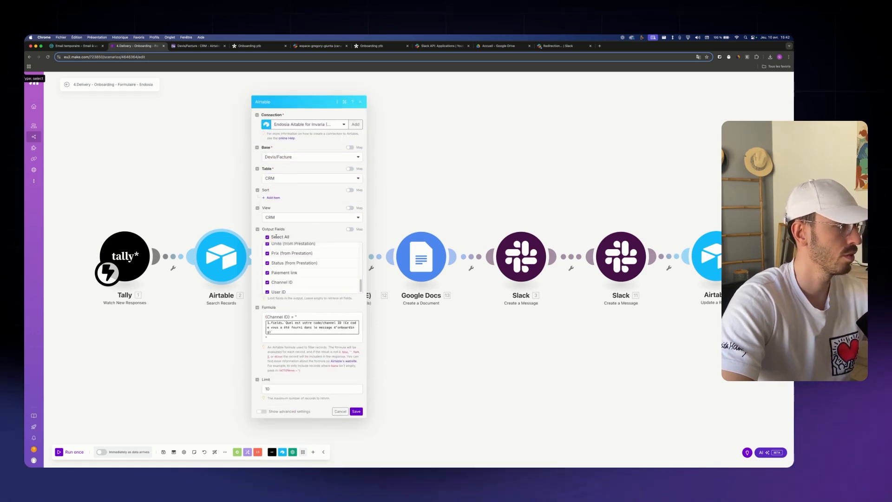
{"action": "left_click", "coordinate": [278, 339]}
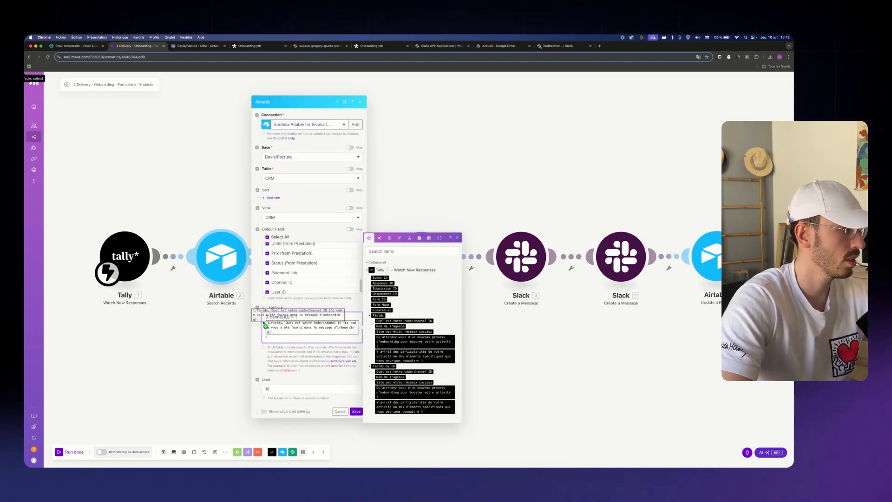
{"action": "key", "text": "super+a"}
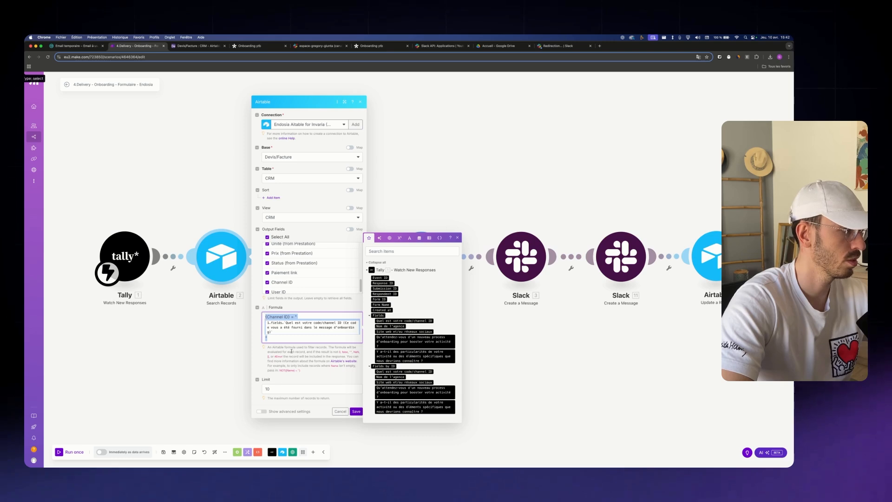
{"action": "left_click", "coordinate": [356, 411]}
Run only the Tally trigger so it waits for a new form response
{"action": "right_click", "coordinate": [140, 260]}
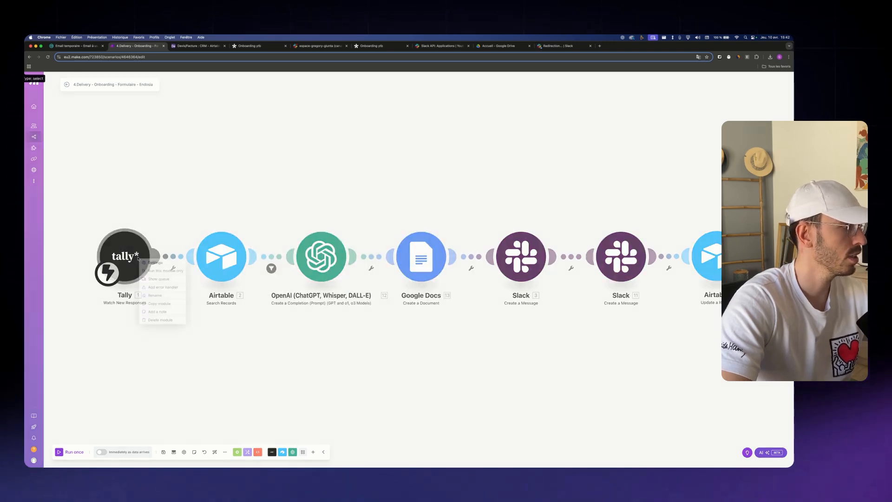
{"action": "left_click", "coordinate": [159, 272]}
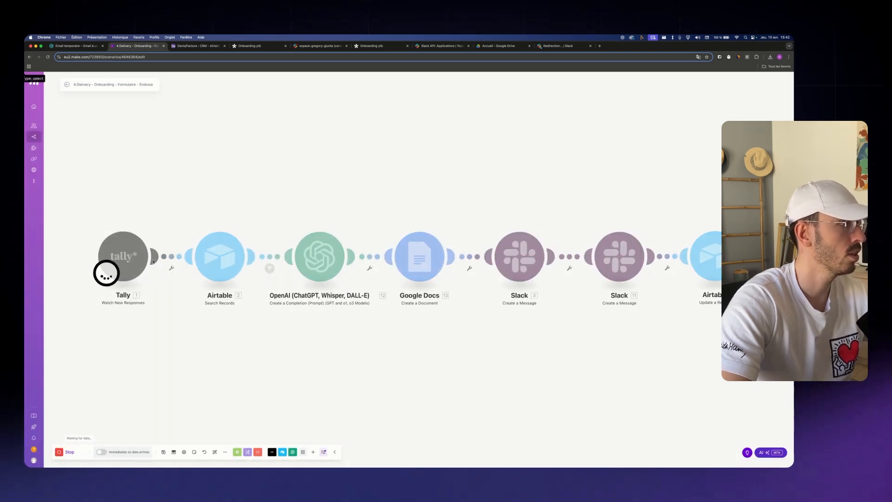
{"action": "left_click", "coordinate": [375, 46]}
Submit the Tally form with channel ID CDSDZDZ, agency name ENDOSIA and website EN
{"action": "left_click", "coordinate": [337, 243]}
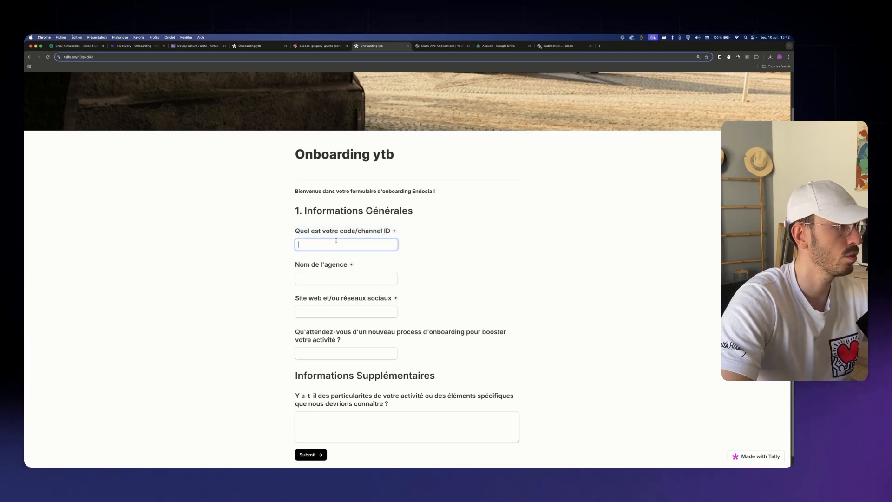
{"action": "key", "text": "Caps_Lock"}
{"action": "type", "text": "CDS"}
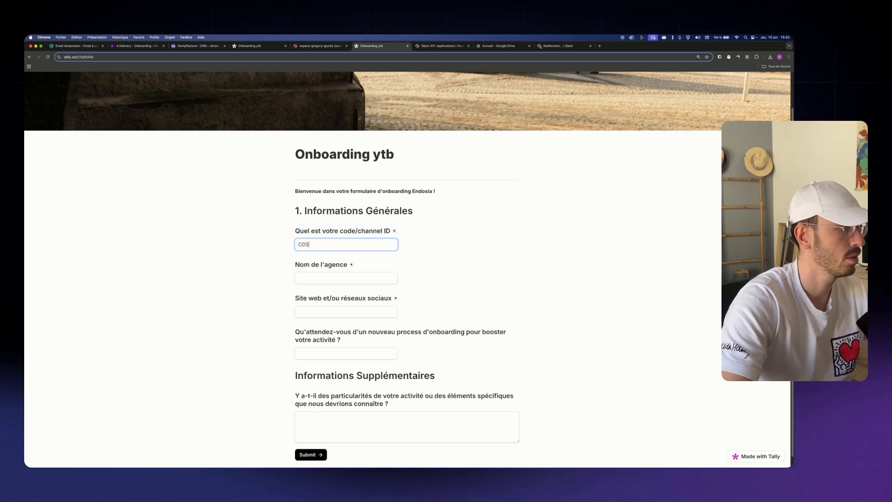
{"action": "type", "text": "DZDZ"}
{"action": "left_click", "coordinate": [396, 277]}
{"action": "type", "text": "ENDOSIA"}
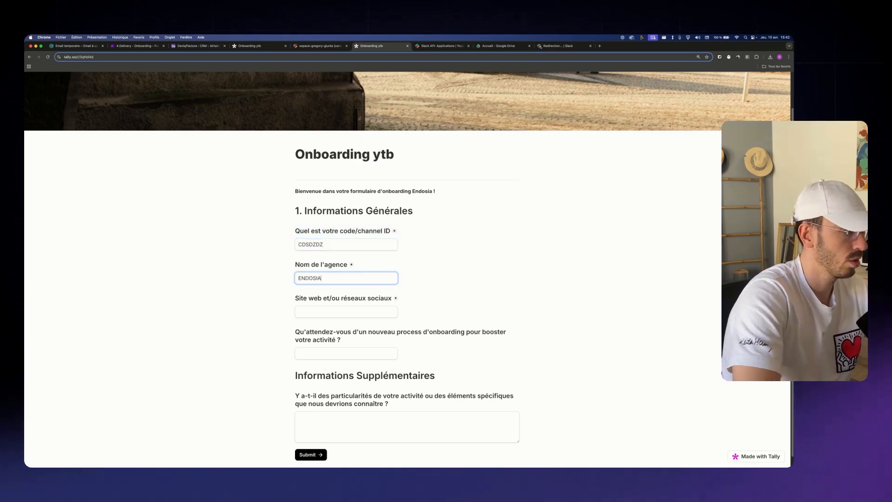
{"action": "left_click", "coordinate": [394, 312]}
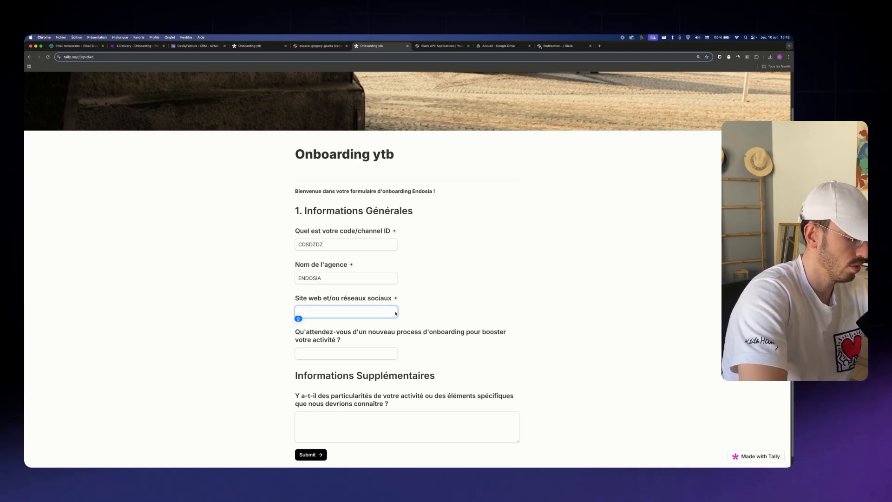
{"action": "type", "text": "EN"}
{"action": "key", "text": "Return"}
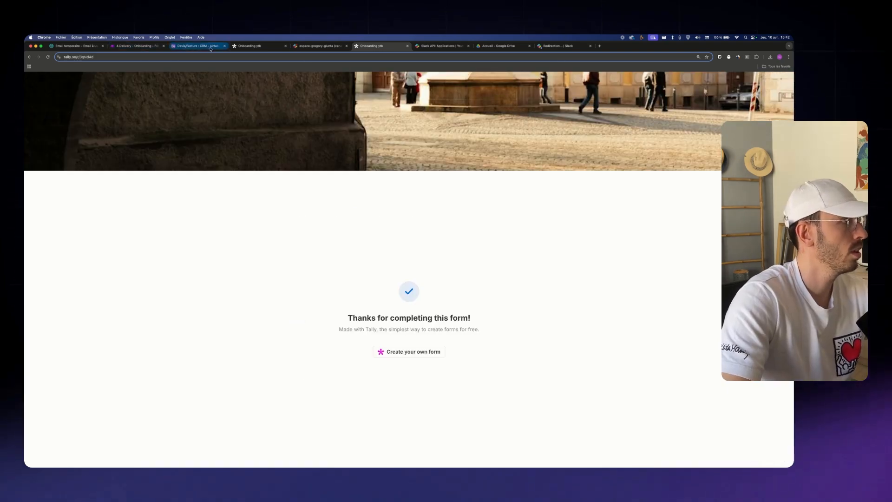
{"action": "left_click", "coordinate": [133, 46]}
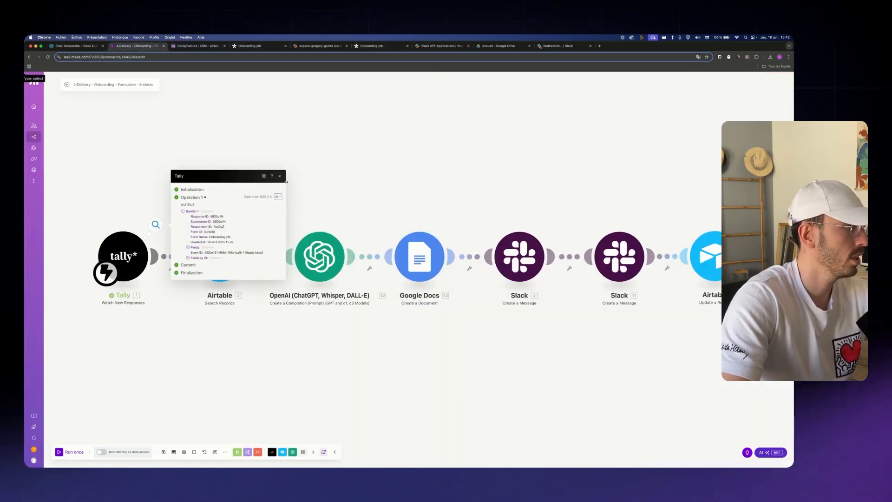
Replace the Airtable search formula's mapped value with the 'Site web et/ou réseaux sociaux' answer
{"action": "left_click", "coordinate": [281, 177]}
{"action": "left_click", "coordinate": [239, 254]}
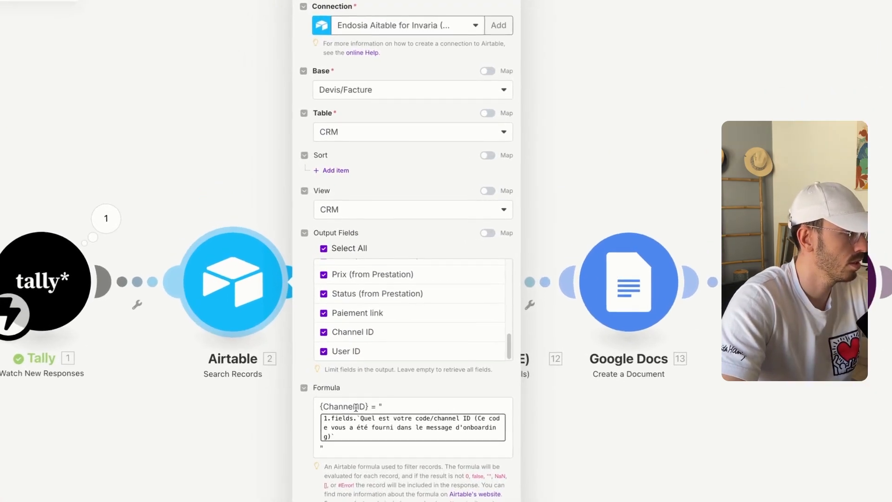
{"action": "left_click", "coordinate": [308, 296]}
{"action": "left_click", "coordinate": [319, 448]}
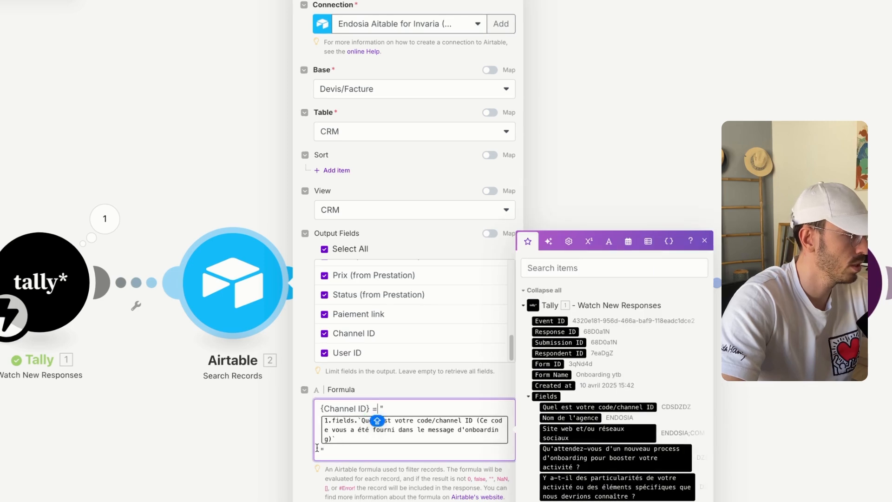
{"action": "key", "text": "BackSpace"}
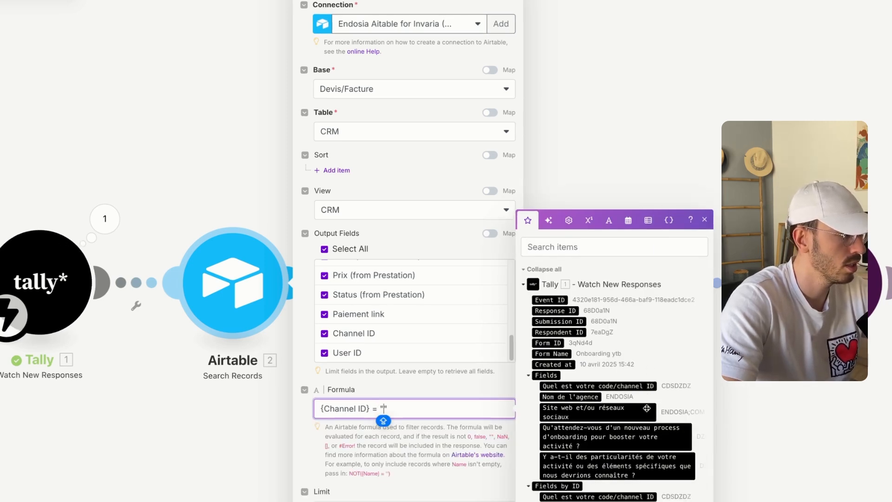
{"action": "left_click", "coordinate": [598, 418]}
{"action": "key", "text": "Escape"}
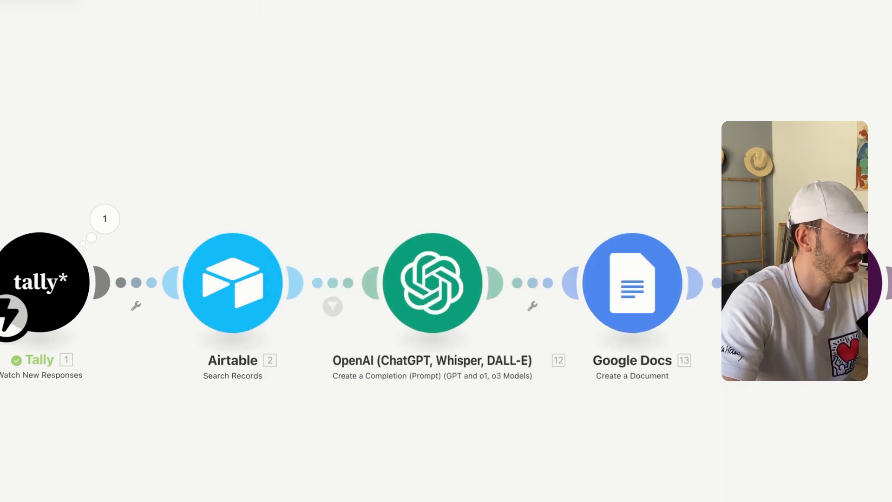
Run the Airtable search alone with a pasted test value until it returns one bundle
{"action": "right_click", "coordinate": [236, 285]}
{"action": "left_click", "coordinate": [287, 310]}
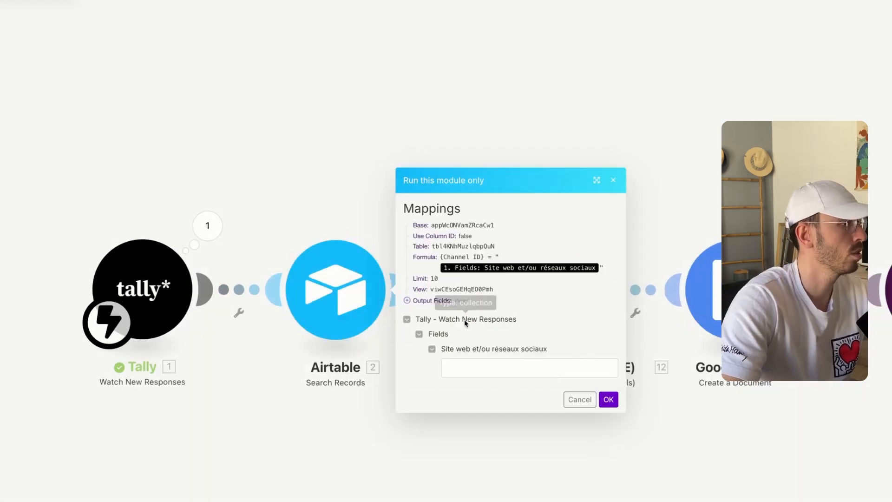
{"action": "left_click", "coordinate": [527, 364]}
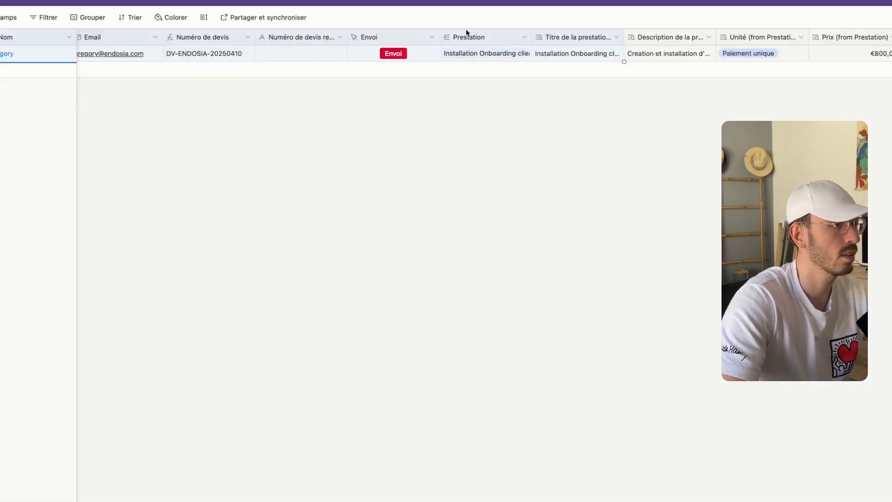
{"action": "key", "text": "Escape"}
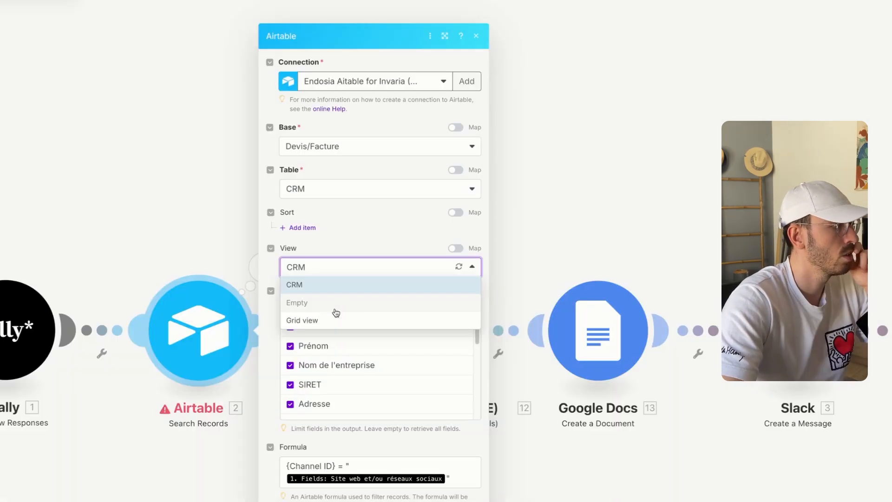
{"action": "left_click", "coordinate": [330, 319]}
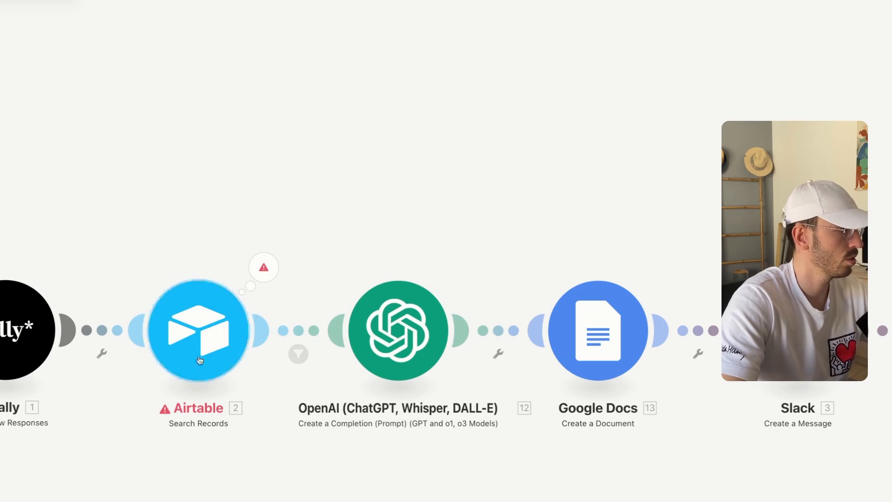
{"action": "right_click", "coordinate": [200, 360]}
{"action": "left_click", "coordinate": [279, 369]}
{"action": "key", "text": "ctrl+v"}
{"action": "left_click", "coordinate": [471, 440]}
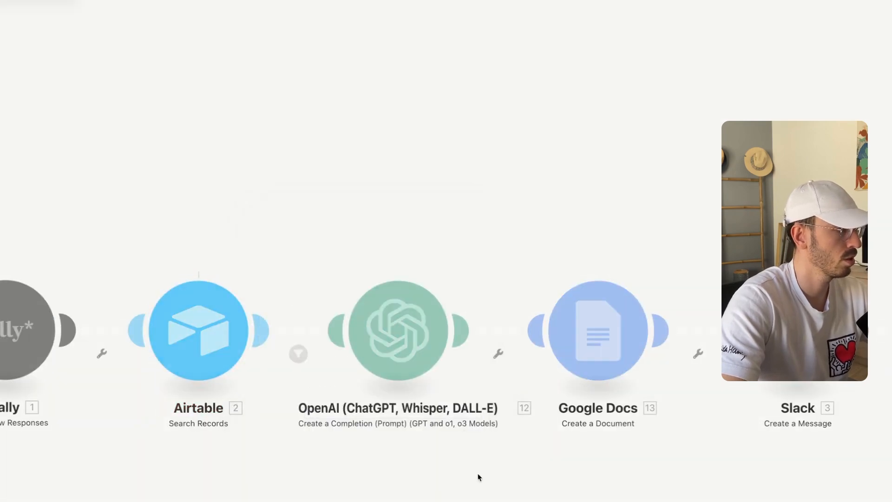
{"action": "left_click", "coordinate": [263, 268]}
{"action": "key", "text": "Escape"}
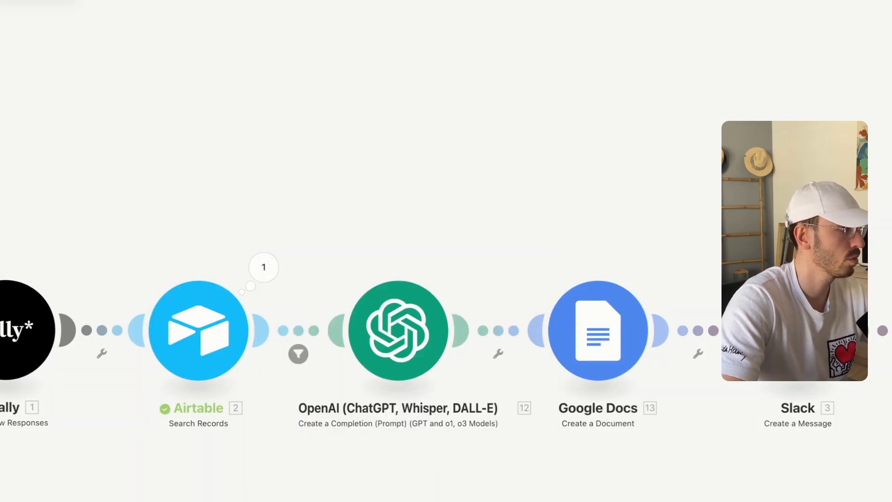
{"action": "left_click", "coordinate": [420, 340]}
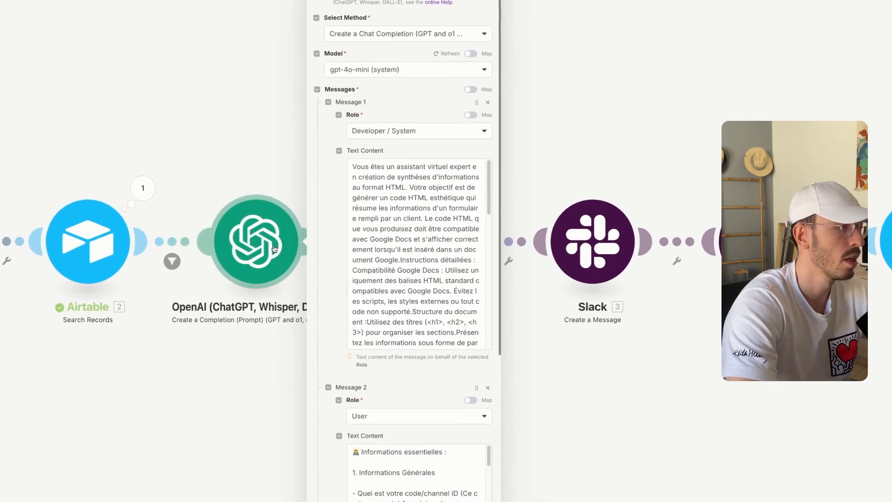
Delete the old Message 2 sections from the OpenAI user message
{"action": "scroll", "coordinate": [443, 226], "scroll_direction": "down", "scroll_amount": 5}
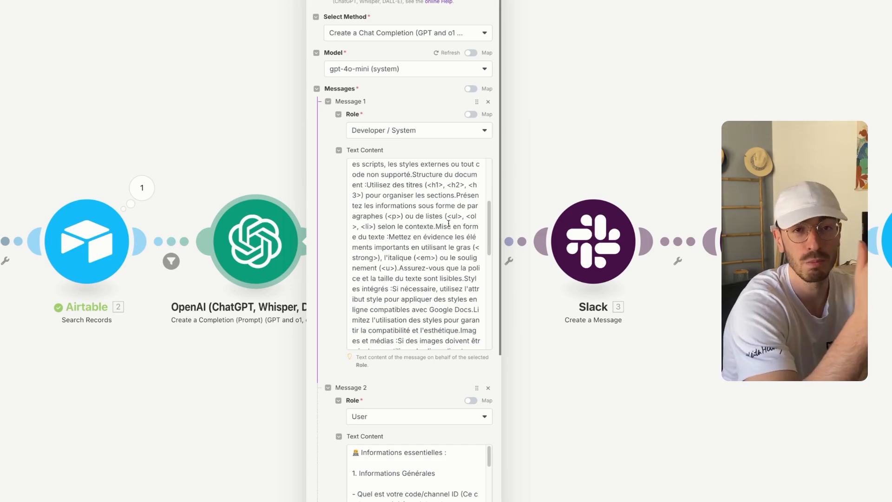
{"action": "scroll", "coordinate": [449, 223], "scroll_direction": "up", "scroll_amount": 3}
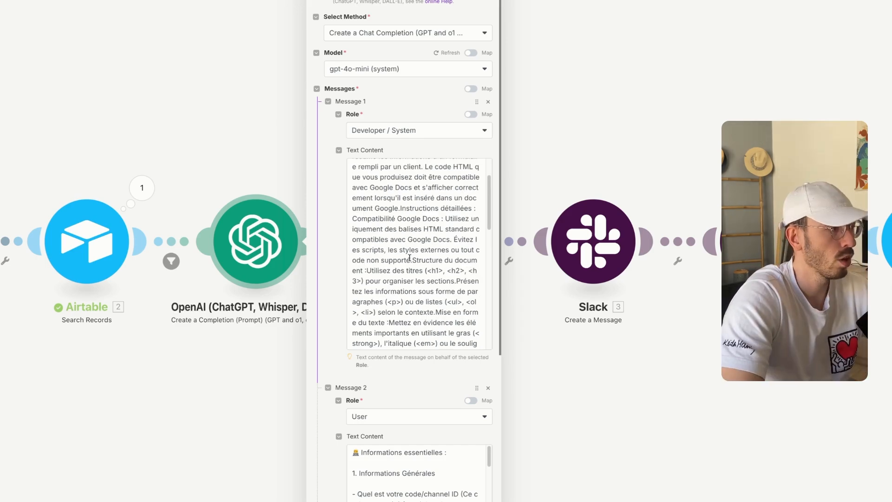
{"action": "left_click_drag", "start_coordinate": [442, 302], "coordinate": [376, 164]}
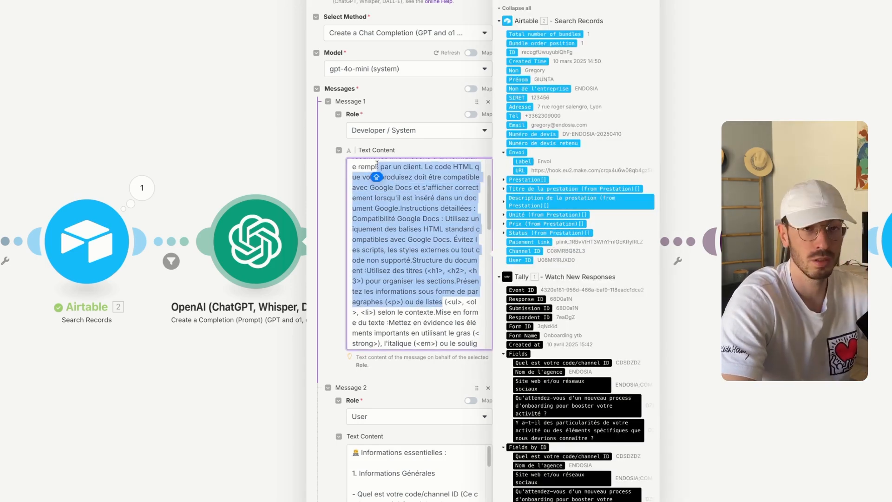
{"action": "left_click", "coordinate": [411, 334]}
{"action": "scroll", "coordinate": [411, 334], "scroll_direction": "down", "scroll_amount": 10}
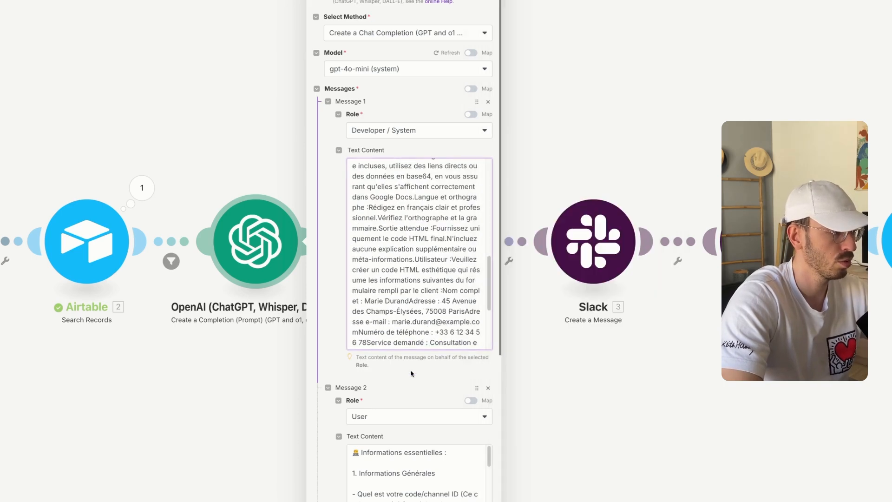
{"action": "scroll", "coordinate": [400, 190], "scroll_direction": "down", "scroll_amount": 10}
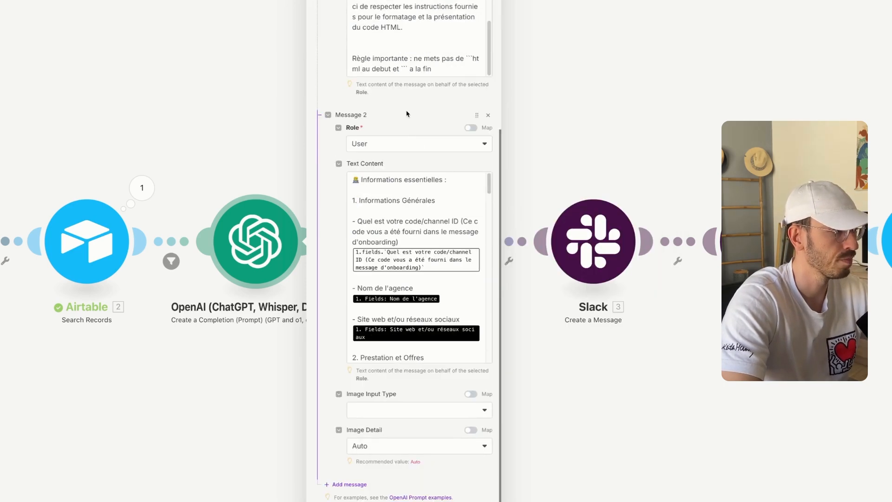
{"action": "left_click_drag", "start_coordinate": [353, 251], "coordinate": [469, 360]}
{"action": "key", "text": "BackSpace"}
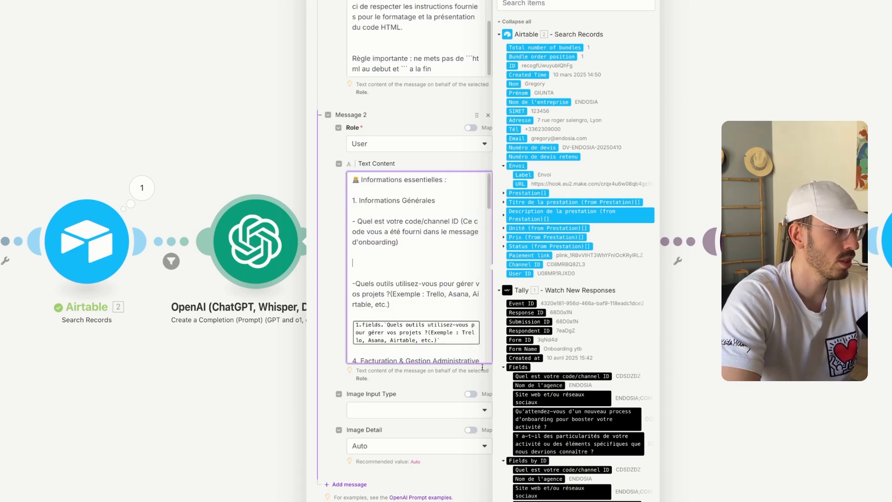
{"action": "scroll", "coordinate": [399, 274], "scroll_direction": "up", "scroll_amount": 3}
Paste the Tally questions and map the channel ID, Nom de l'agence and website answers beneath them
{"action": "left_click", "coordinate": [366, 372]}
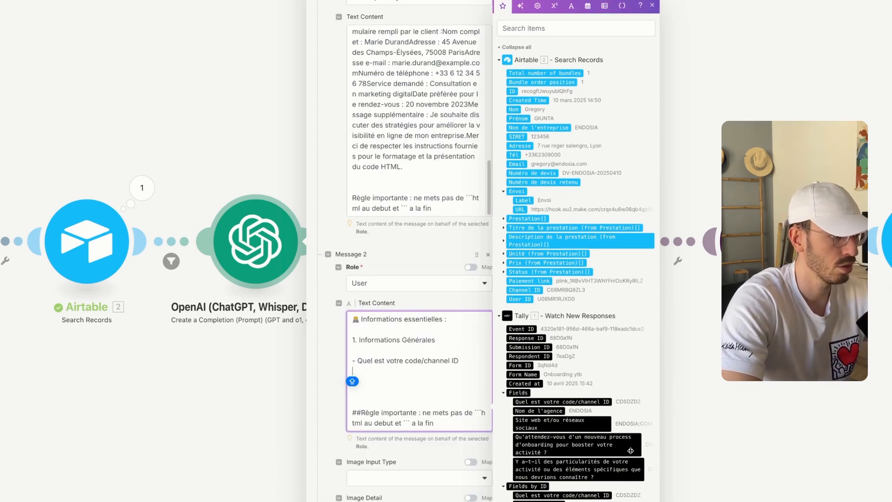
{"action": "left_click", "coordinate": [576, 403]}
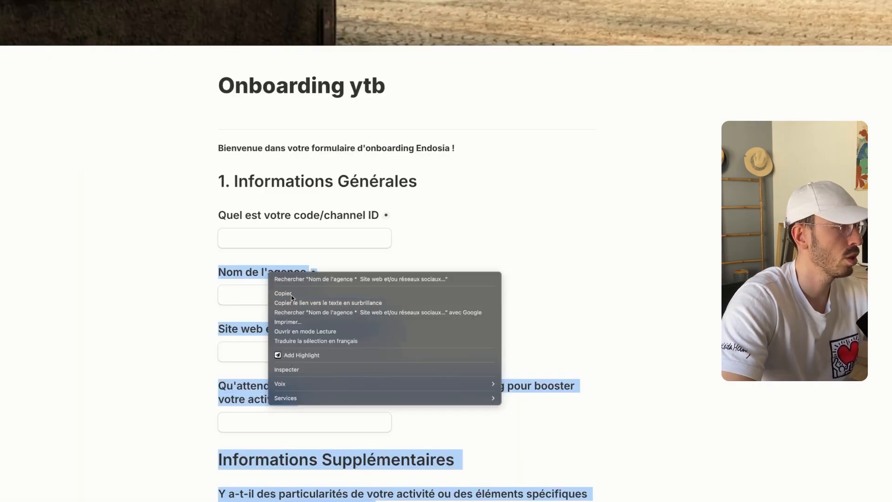
{"action": "key", "text": "Escape"}
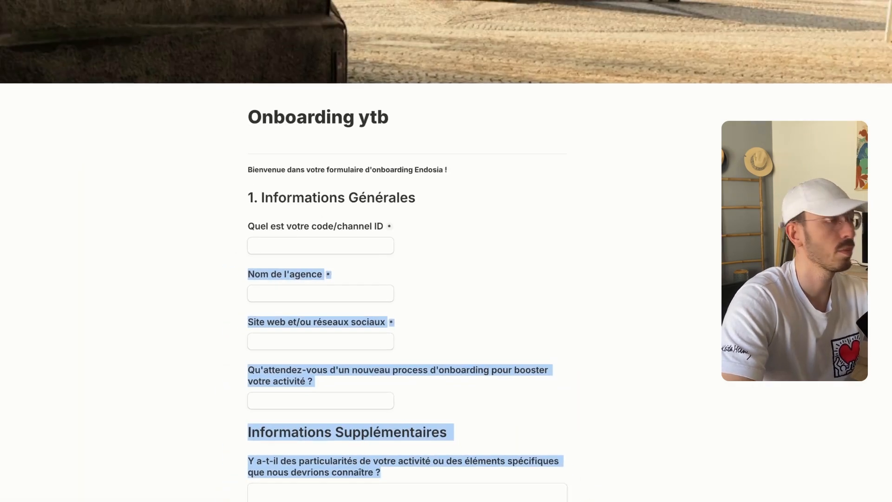
{"action": "left_click", "coordinate": [134, 46]}
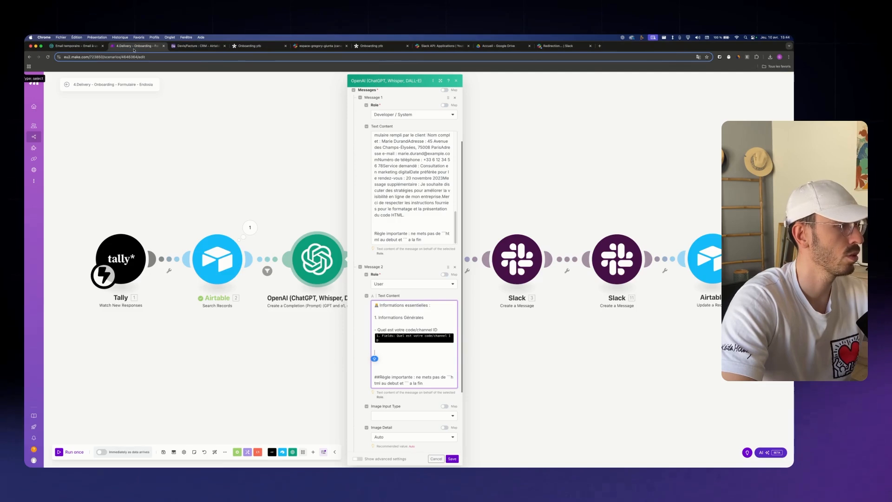
{"action": "type", "text": "Nom de l'agence*Site web et/ou réseaux sociaux*Qu'attendez-vous d'un nouveau process d'onboarding pour booster votre activité ?Informations Supplémentaires Y a-t-il des particularités de votre activité ou des éléments spécifiques que nous devrions connaître ?"}
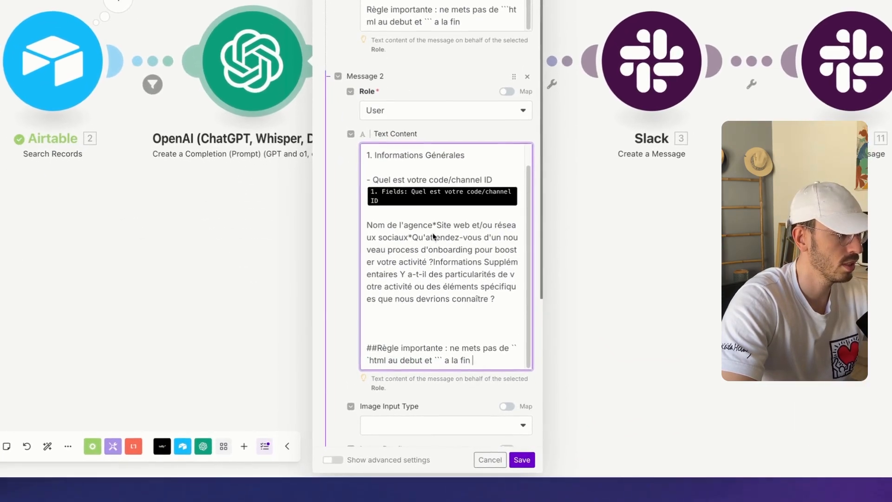
{"action": "left_click", "coordinate": [433, 236]}
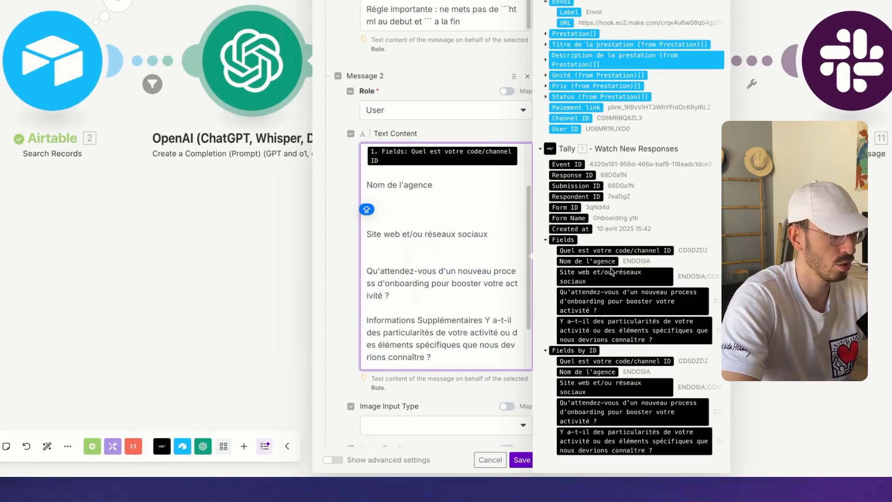
{"action": "left_click", "coordinate": [599, 261]}
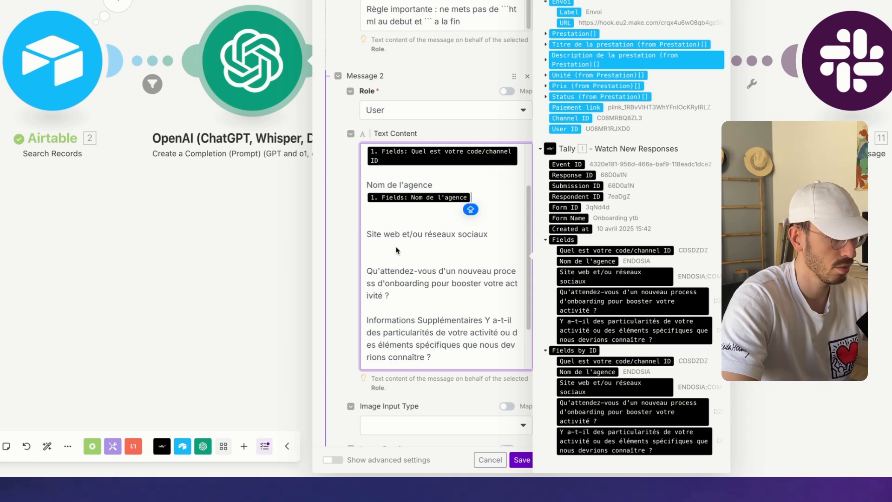
{"action": "left_click", "coordinate": [395, 250]}
{"action": "left_click", "coordinate": [599, 275]}
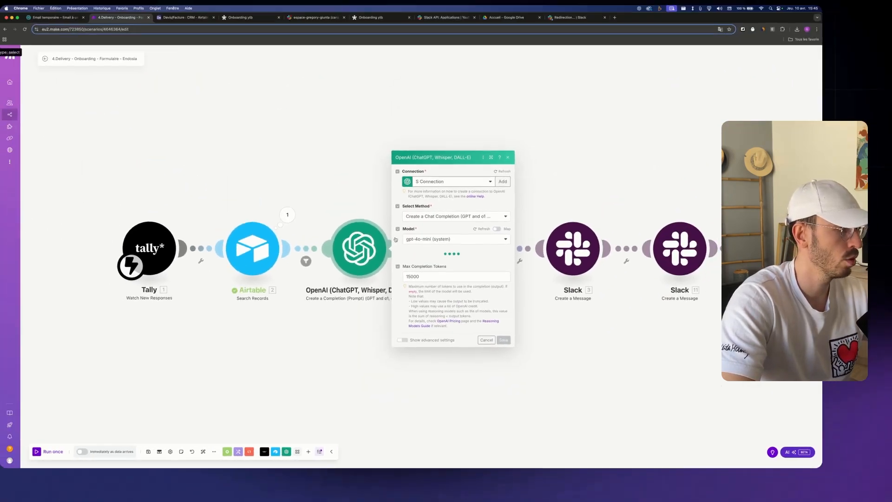
Set the Google Docs document name to 'Resumé formulaire onboarding -' followed by Nom de l'entreprise
{"action": "left_click", "coordinate": [395, 240]}
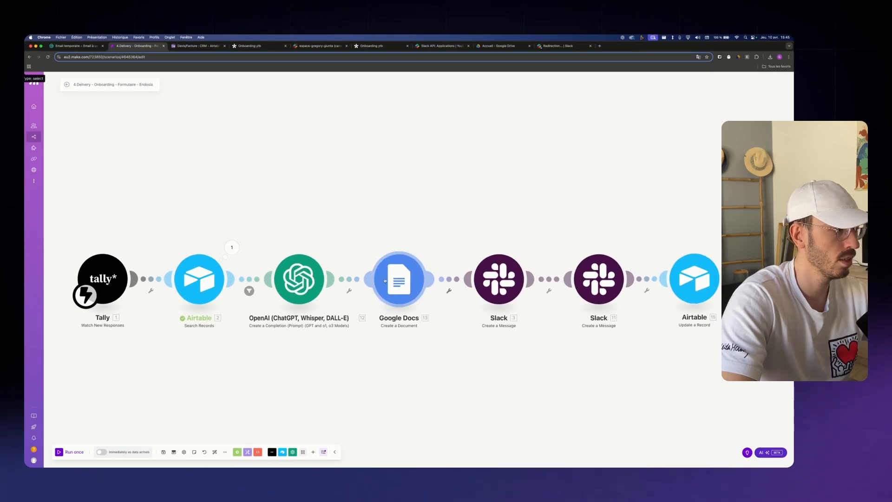
{"action": "left_click", "coordinate": [384, 280]}
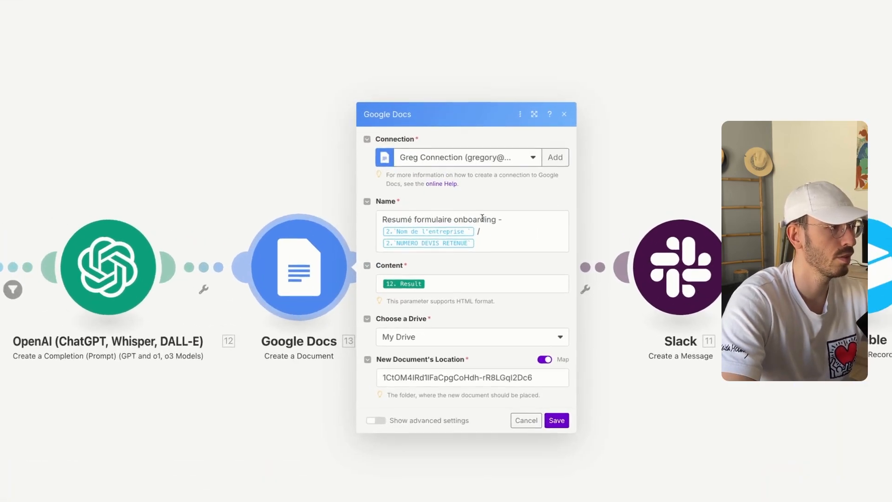
{"action": "left_click", "coordinate": [461, 263]}
{"action": "key", "text": "BackSpace"}
{"action": "key", "text": "BackSpace"}
{"action": "key", "text": "BackSpace"}
{"action": "key", "text": "BackSpace"}
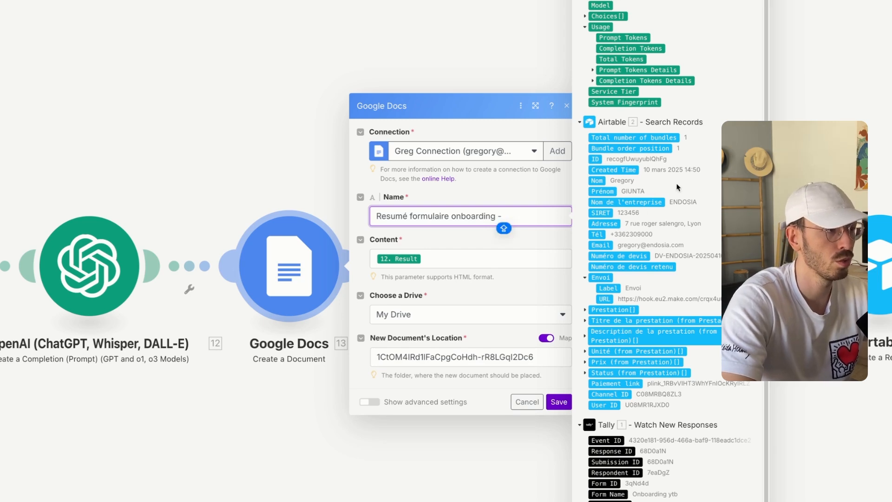
{"action": "left_click", "coordinate": [641, 202]}
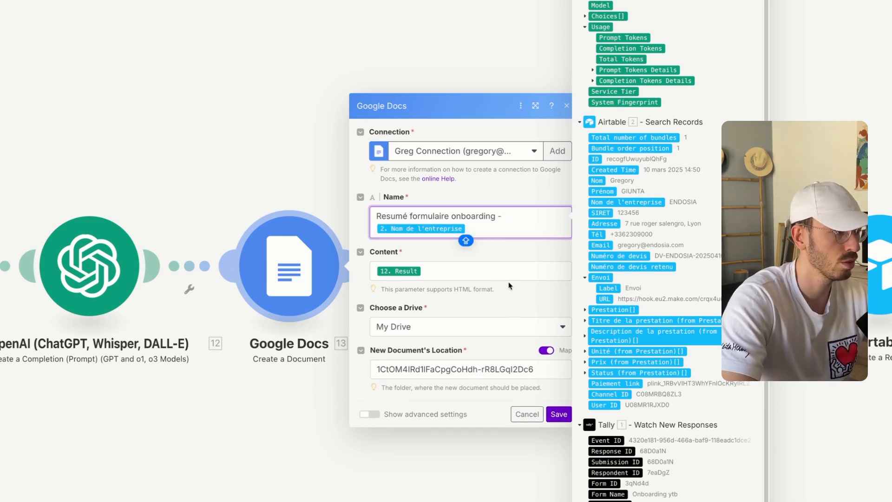
{"action": "left_click", "coordinate": [494, 268]}
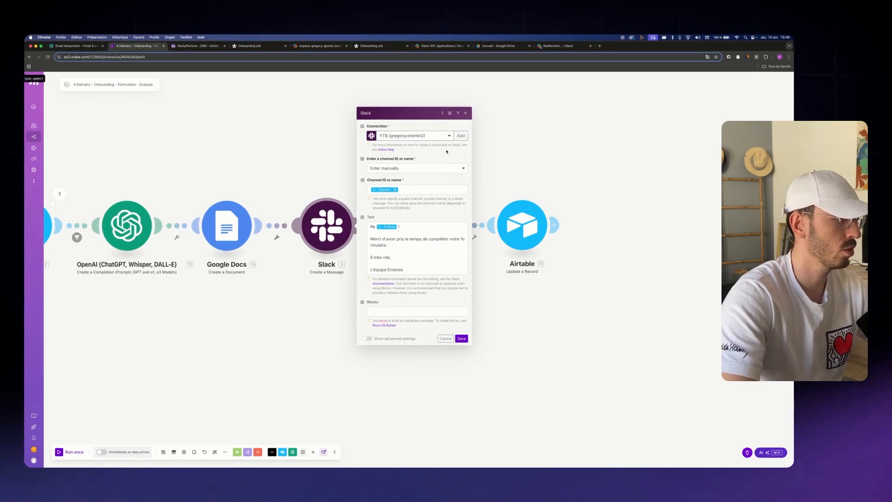
{"action": "left_click", "coordinate": [410, 191]}
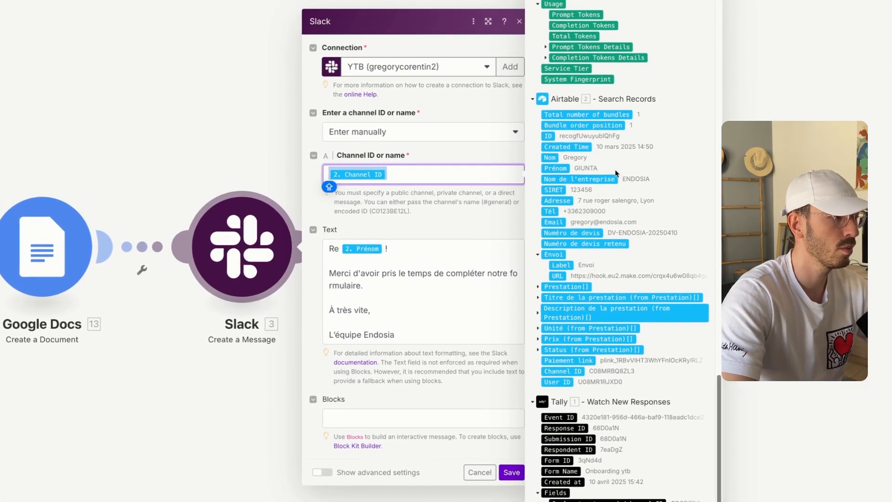
{"action": "left_click", "coordinate": [433, 227]}
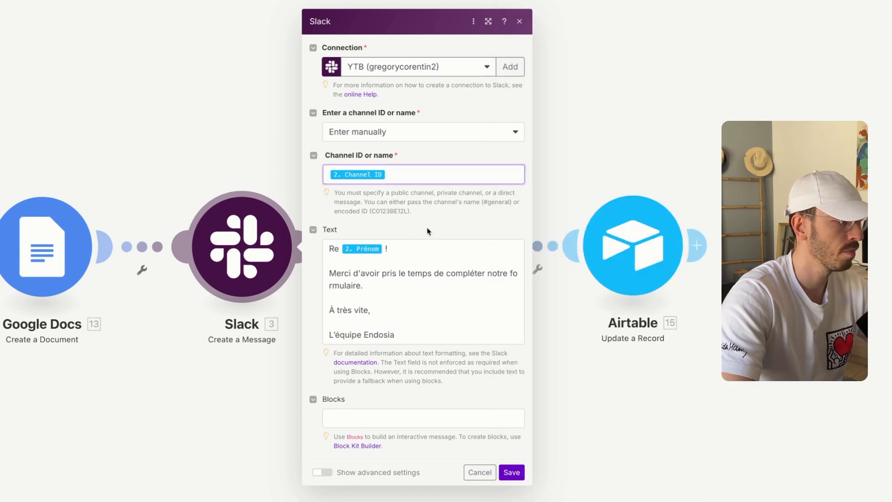
{"action": "left_click", "coordinate": [385, 251]}
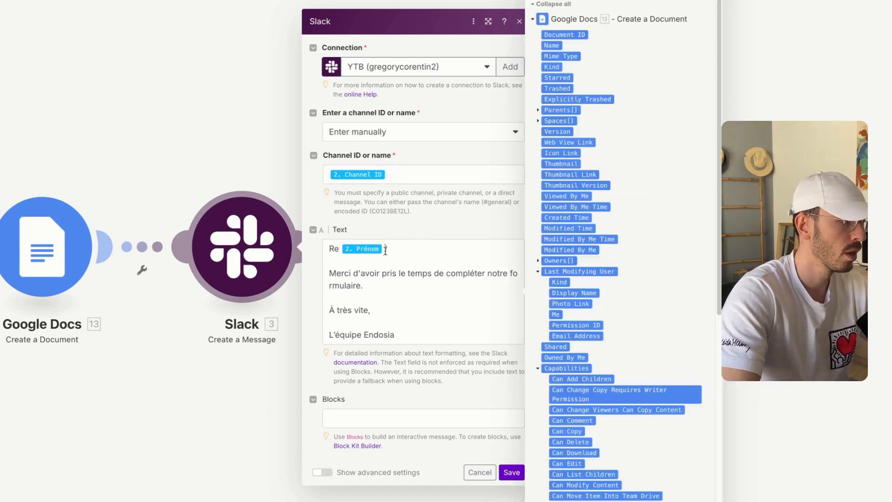
{"action": "key", "text": "BackSpace"}
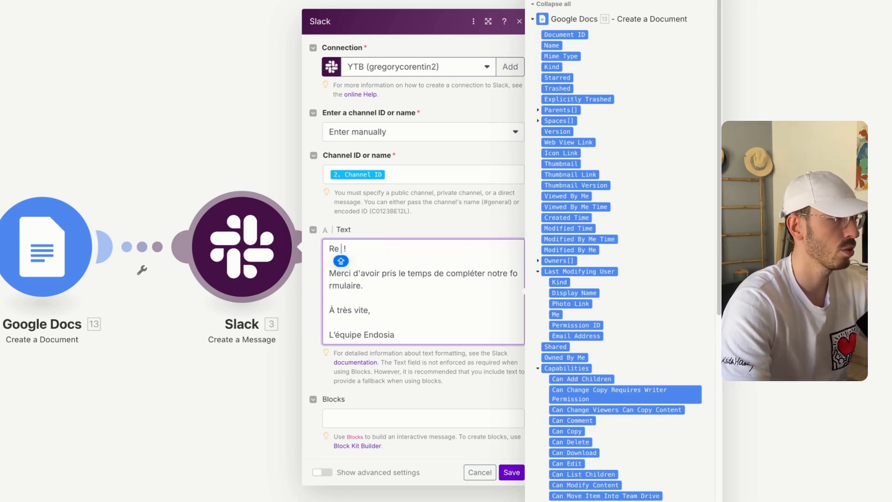
{"action": "type", "text": "<> "}
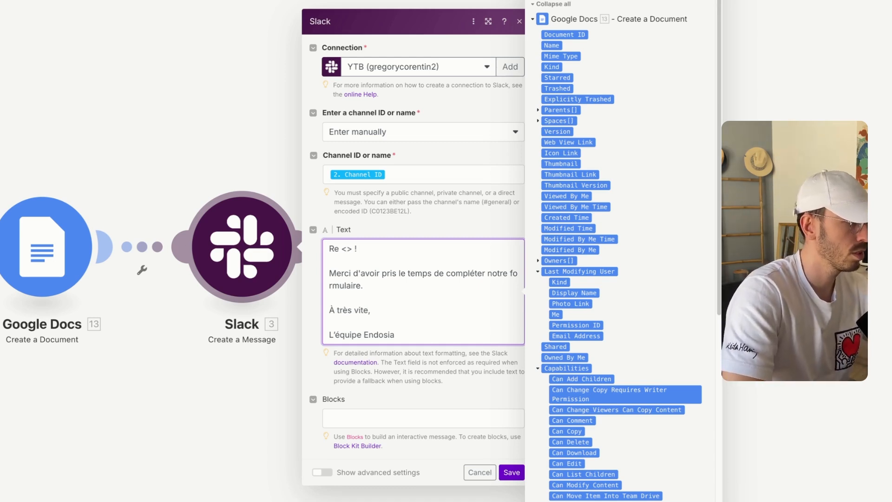
{"action": "type", "text": "@"}
{"action": "scroll", "coordinate": [636, 402], "scroll_direction": "down", "scroll_amount": 15}
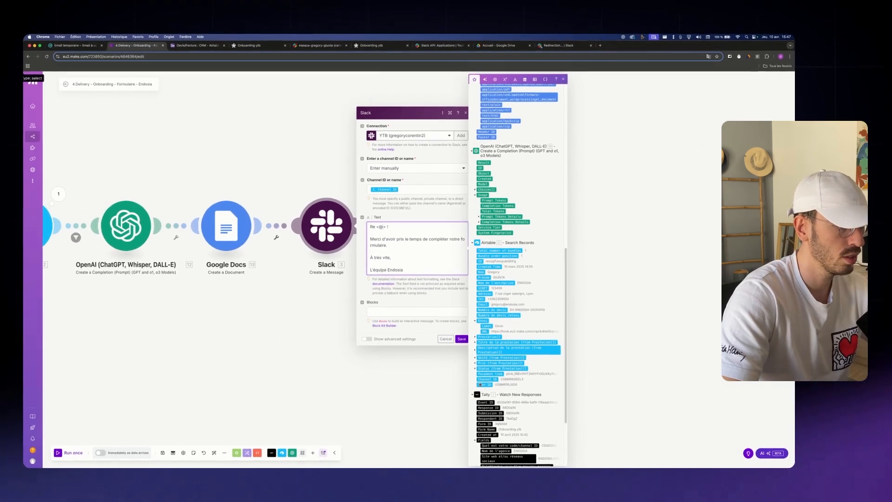
{"action": "left_click", "coordinate": [485, 384]}
{"action": "left_click_drag", "start_coordinate": [432, 307], "coordinate": [381, 319]}
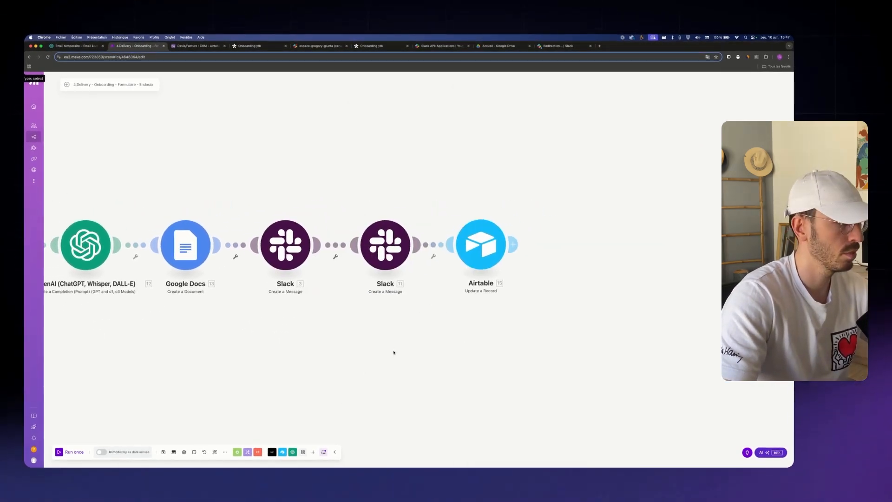
{"action": "left_click", "coordinate": [372, 212]}
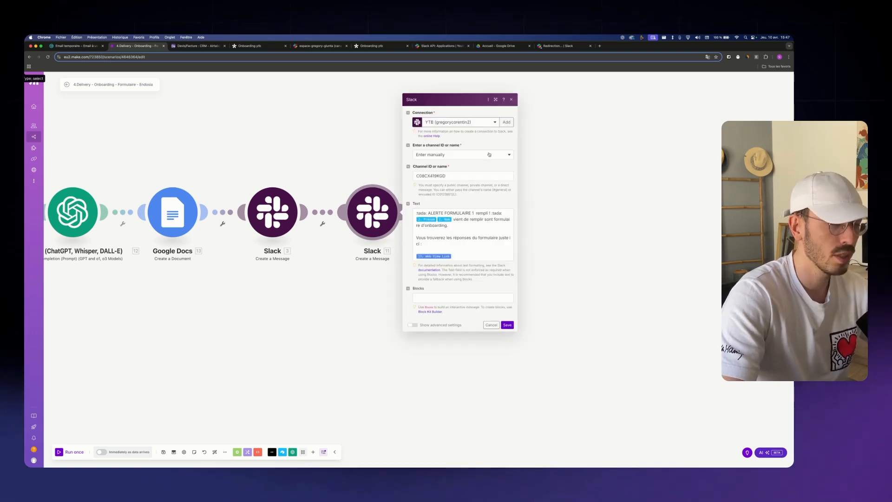
Send the second Slack message to the public channel tous-youtube-onboarding, chosen from the list
{"action": "left_click", "coordinate": [488, 155]}
{"action": "left_click", "coordinate": [485, 175]}
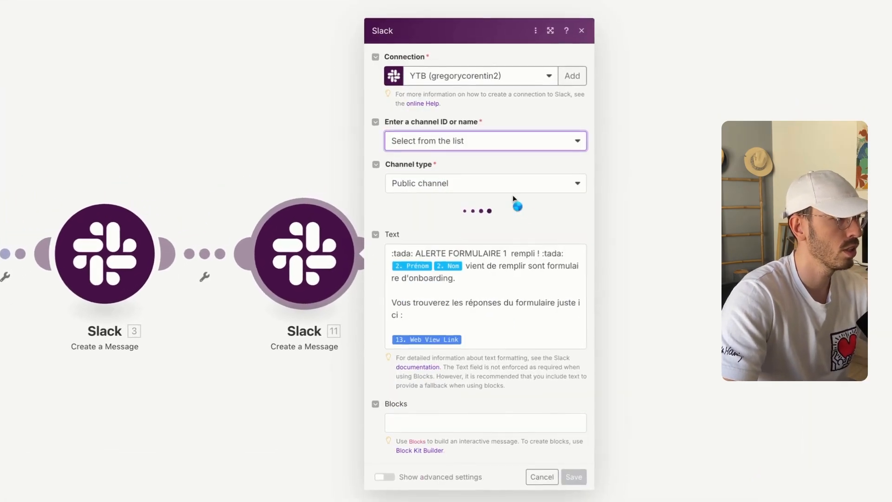
{"action": "left_click", "coordinate": [484, 210]}
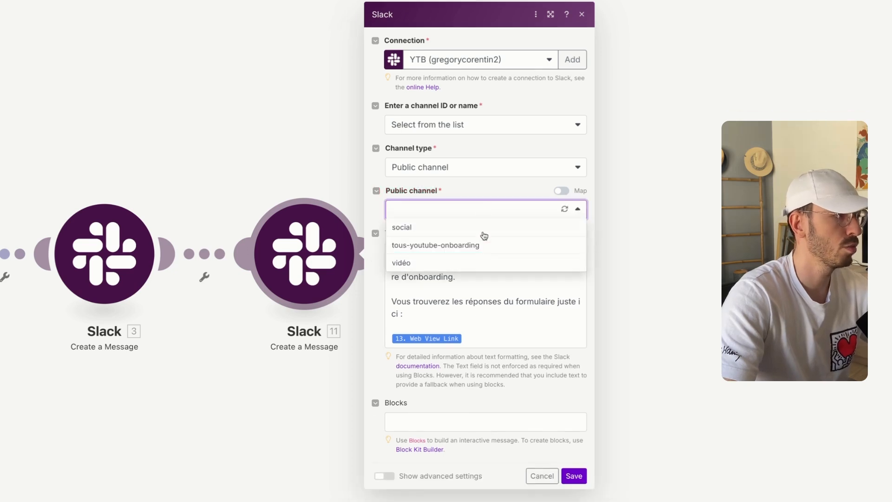
{"action": "left_click", "coordinate": [463, 246]}
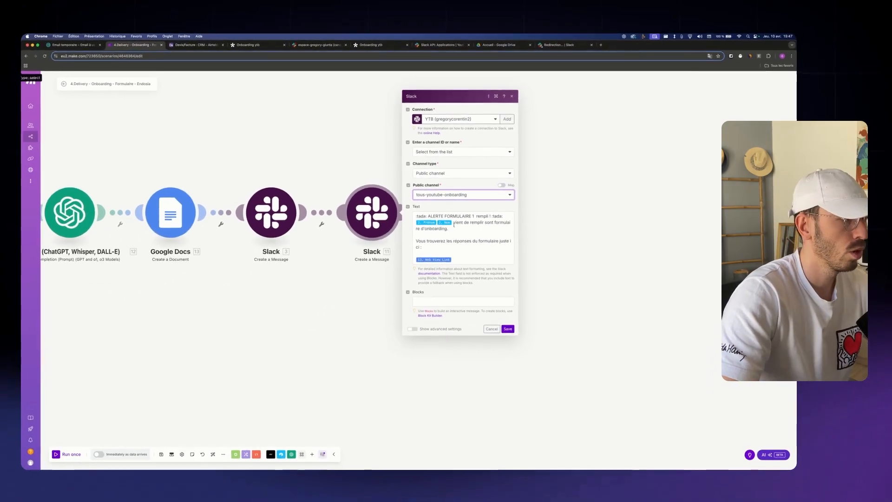
Review the message text, save the second Slack module, and begin adding an Airtable table
{"action": "left_click", "coordinate": [464, 273]}
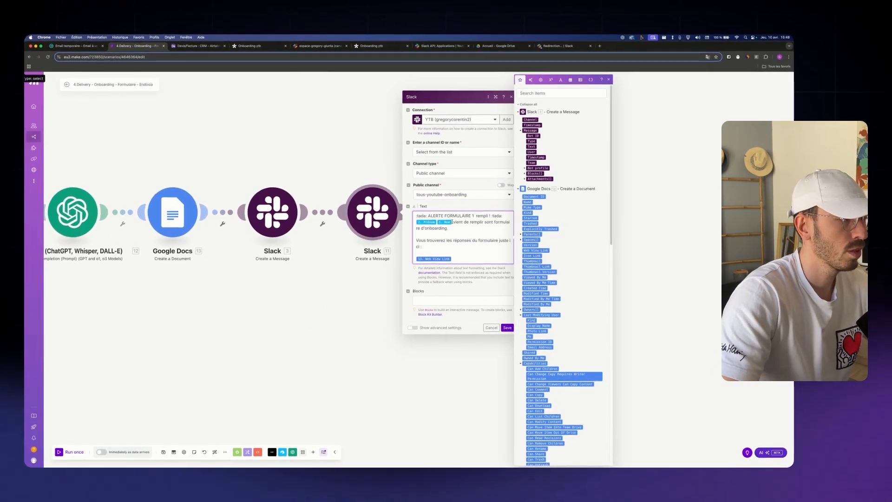
{"action": "scroll", "coordinate": [559, 305], "scroll_direction": "down", "scroll_amount": 15}
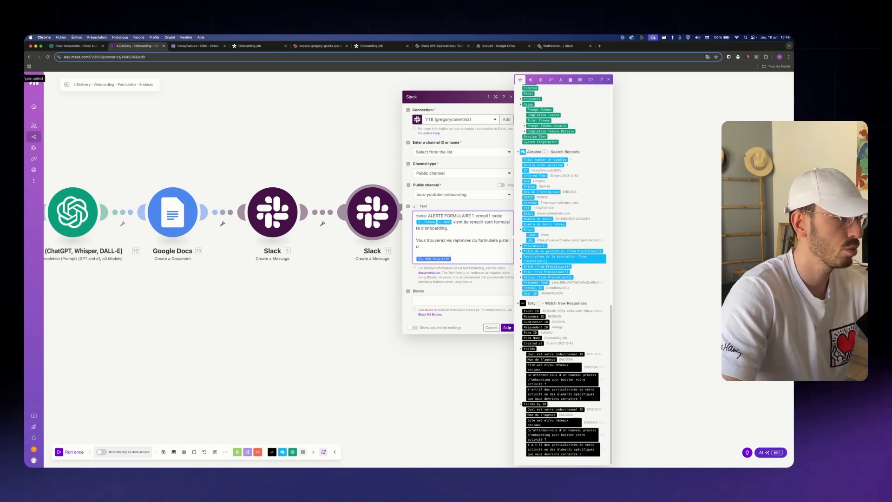
{"action": "left_click", "coordinate": [508, 327]}
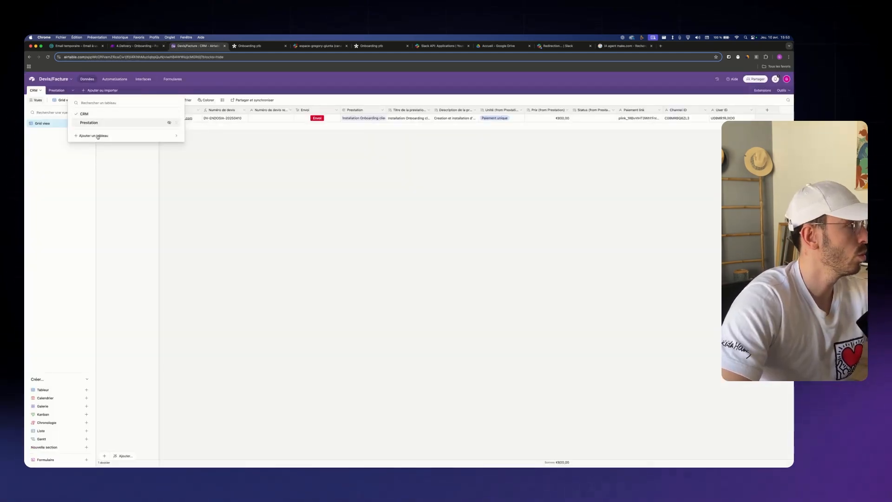
{"action": "left_click", "coordinate": [97, 136]}
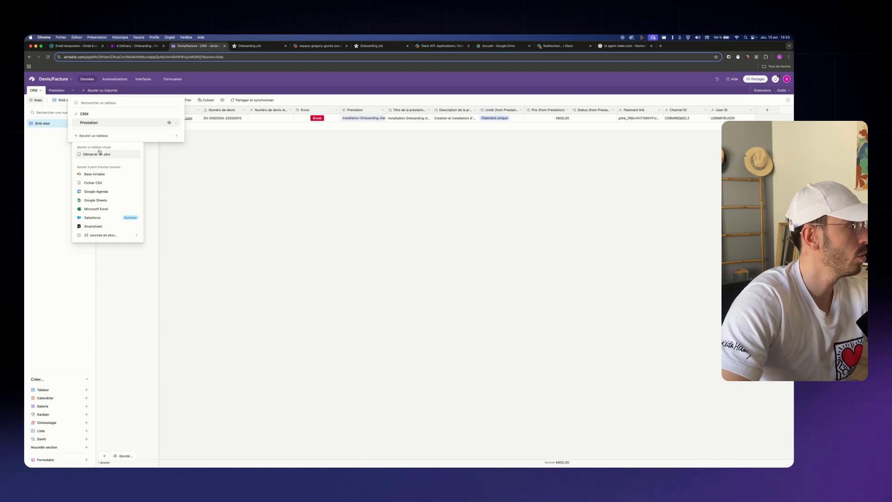
Create a blank Airtable table named Projets with its primary field renamed to Nom
{"action": "left_click", "coordinate": [100, 153]}
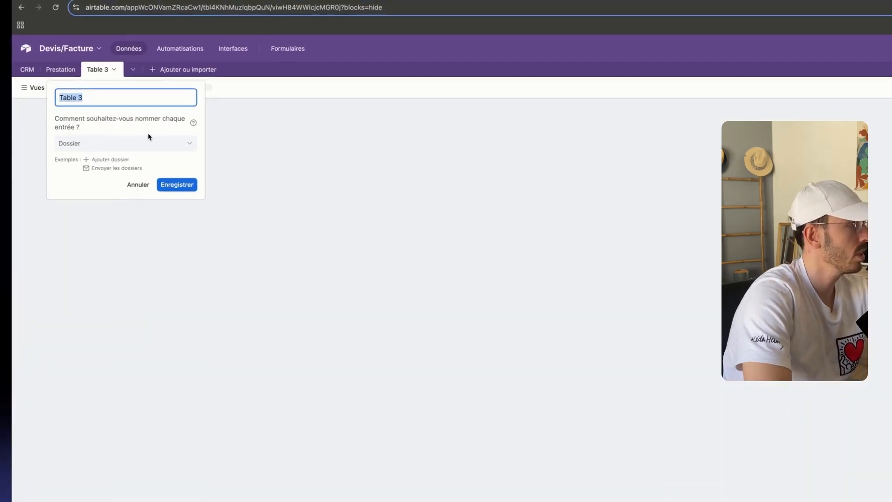
{"action": "type", "text": "Projk"}
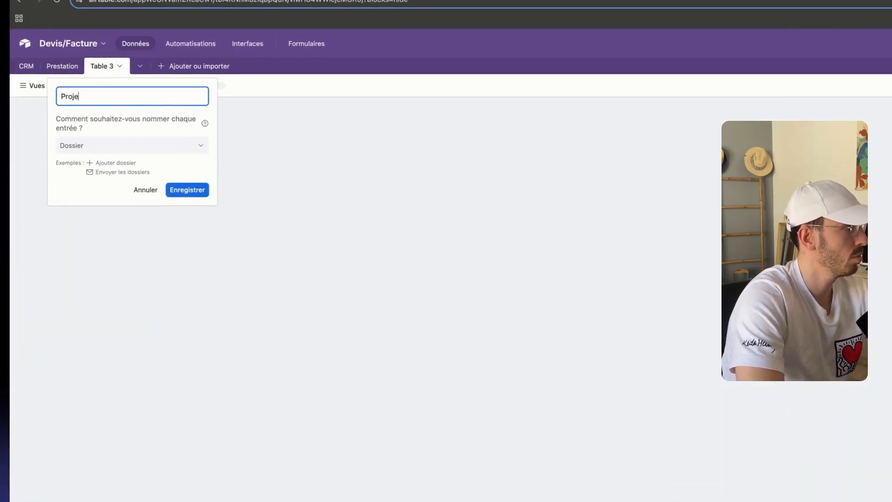
{"action": "type", "text": "ts"}
{"action": "key", "text": "Return"}
{"action": "type", "text": "Nom"}
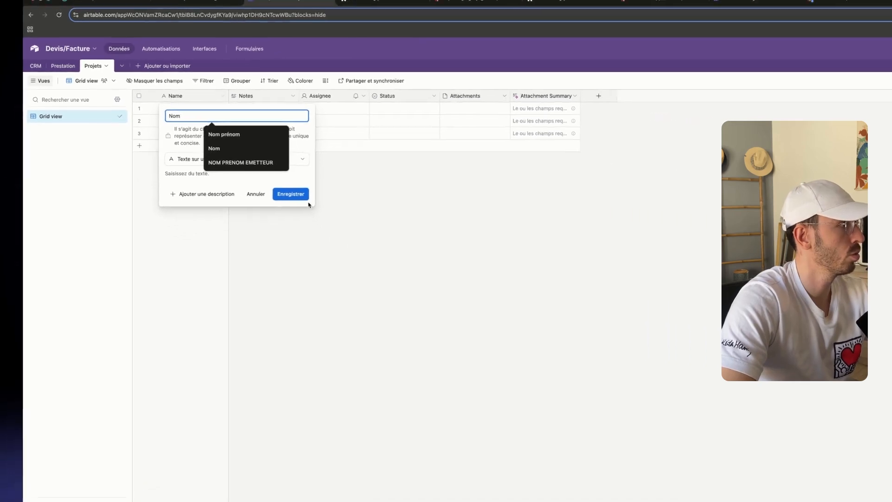
{"action": "key", "text": "Return"}
Remove the default Todo, In progress and Done choices from the Status field
{"action": "right_click", "coordinate": [269, 99]}
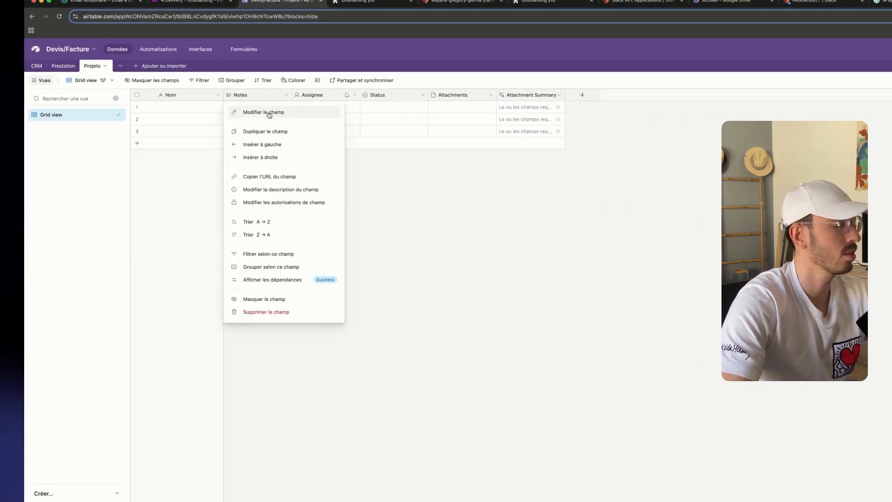
{"action": "left_click", "coordinate": [422, 94]}
{"action": "left_click", "coordinate": [422, 112]}
{"action": "left_click", "coordinate": [514, 224]}
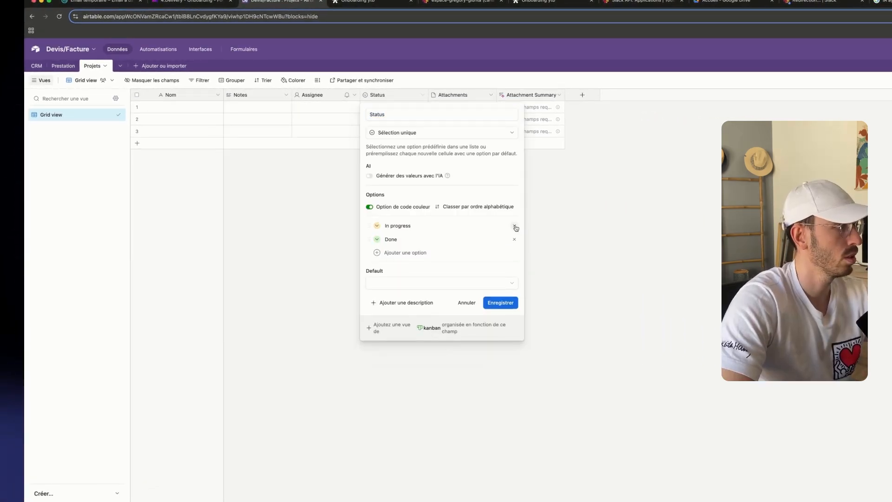
{"action": "left_click", "coordinate": [514, 225]}
{"action": "left_click", "coordinate": [514, 225]}
Add Status choices Onboarding (red-orange), PHASE 1 and PHASE 2, each with a colour
{"action": "left_click", "coordinate": [424, 240]}
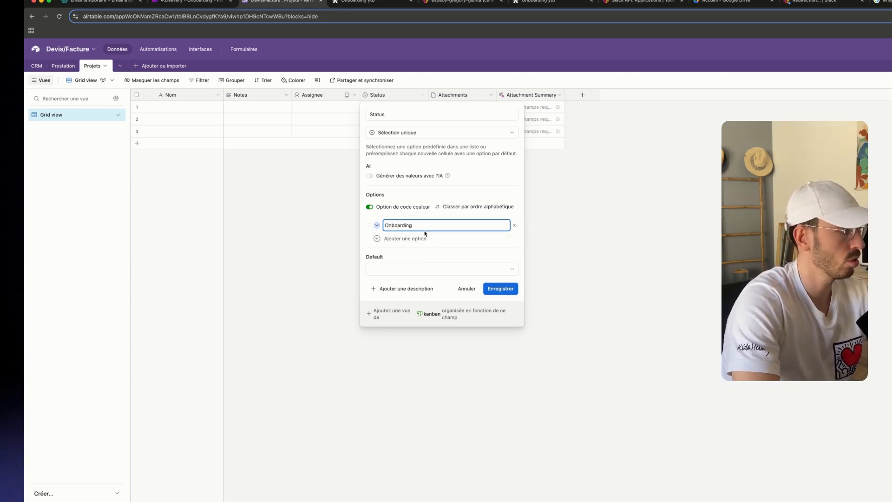
{"action": "type", "text": "Onboarding"}
{"action": "left_click", "coordinate": [382, 226]}
{"action": "left_click", "coordinate": [379, 226]}
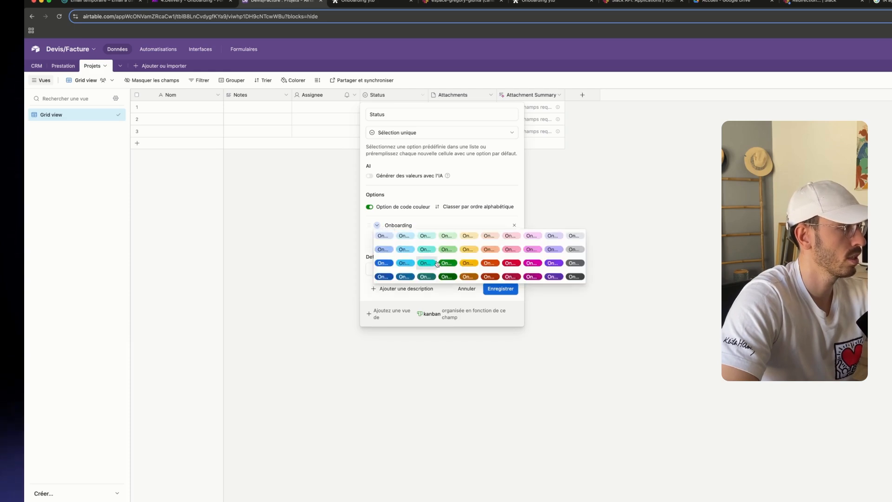
{"action": "left_click", "coordinate": [490, 261]}
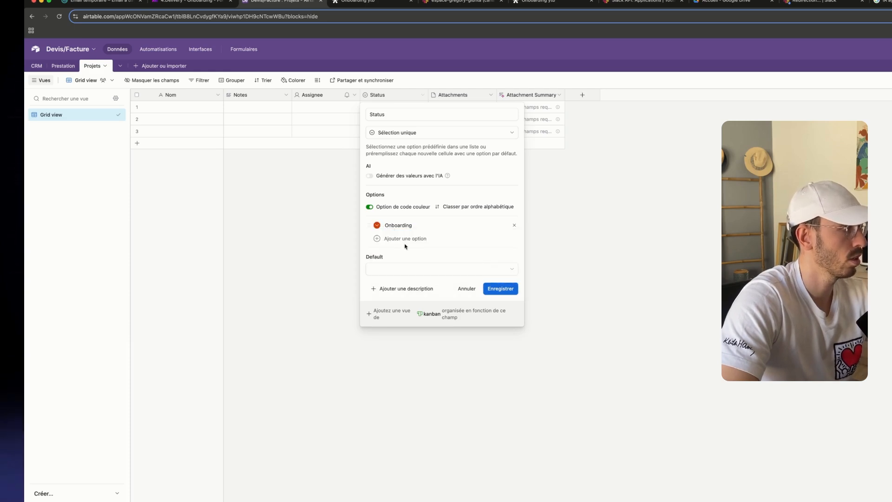
{"action": "left_click", "coordinate": [380, 240]}
{"action": "type", "text": "PHASE 1"}
{"action": "key", "text": "Return"}
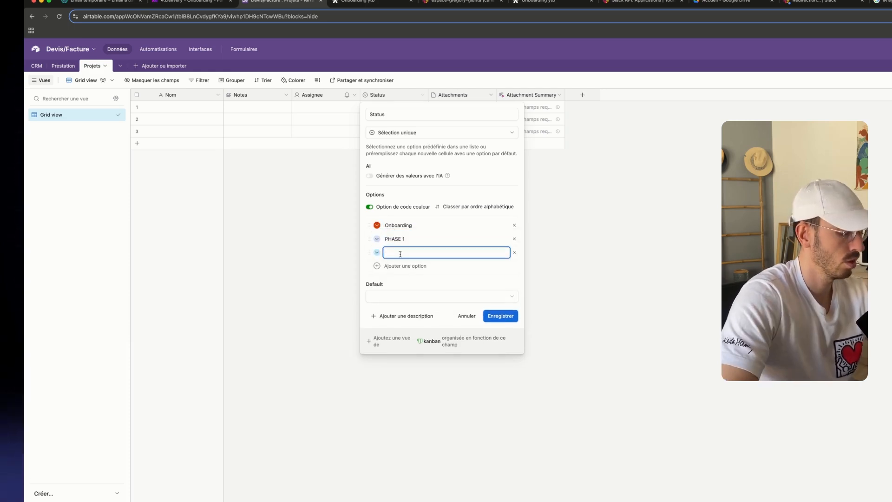
{"action": "type", "text": "PHASE 2"}
{"action": "left_click", "coordinate": [377, 239]}
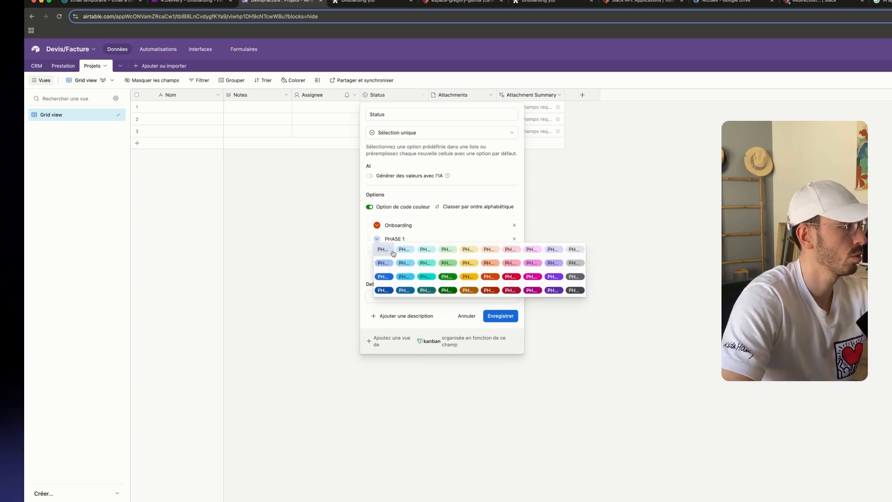
{"action": "left_click", "coordinate": [488, 274]}
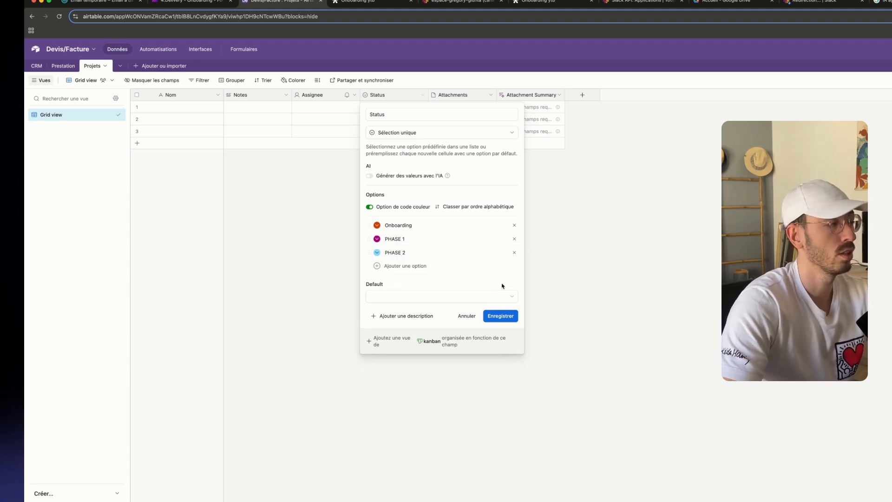
Save the Status choices and delete the Assignee, Notes and Attachments fields from Projets
{"action": "left_click", "coordinate": [500, 316]}
{"action": "left_click", "coordinate": [354, 95]}
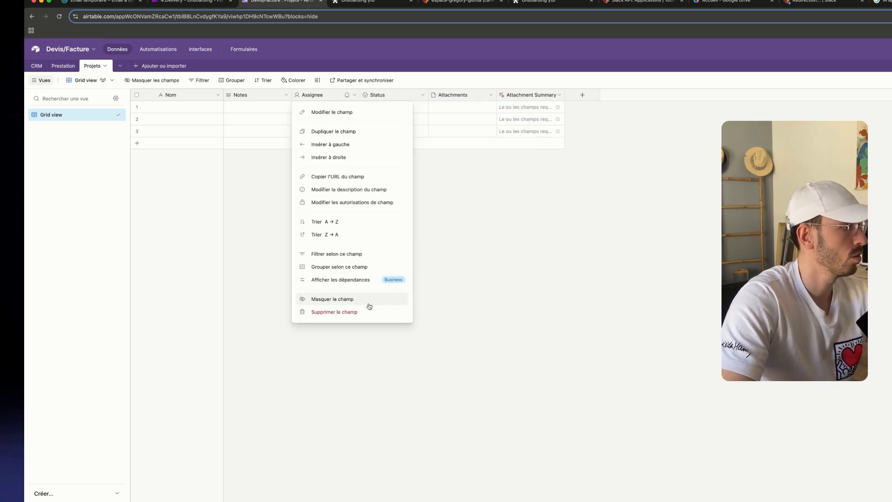
{"action": "left_click", "coordinate": [344, 311]}
{"action": "right_click", "coordinate": [264, 100]}
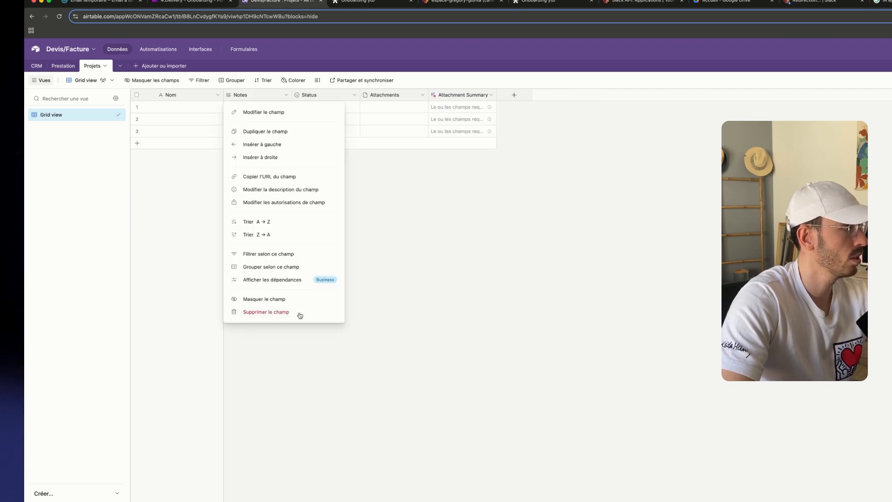
{"action": "left_click", "coordinate": [299, 313]}
{"action": "right_click", "coordinate": [321, 96]}
{"action": "left_click", "coordinate": [325, 313]}
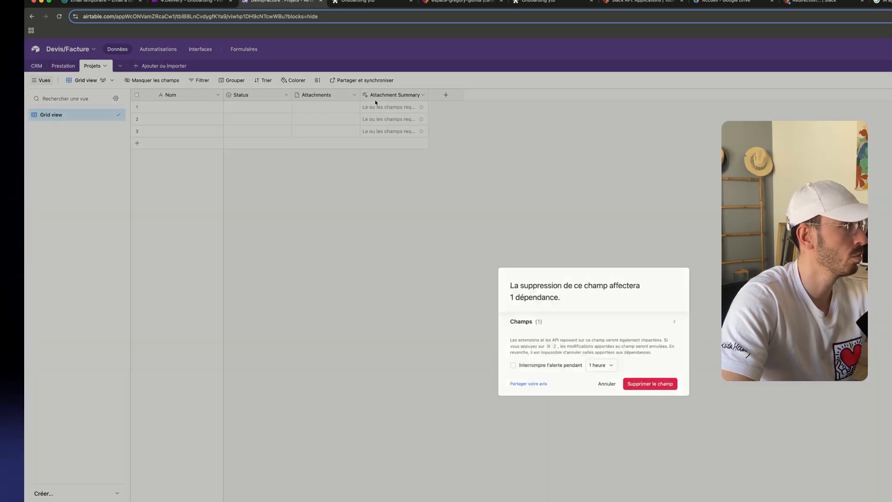
{"action": "left_click", "coordinate": [651, 384]}
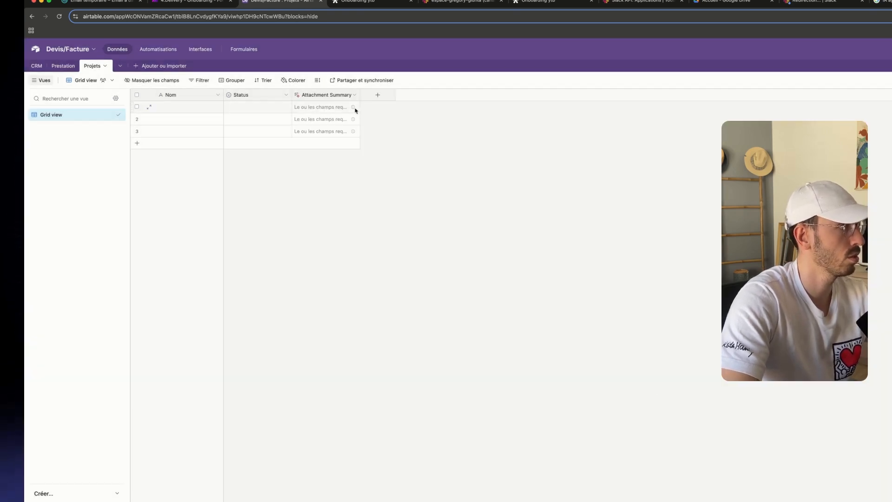
Add a CRM field to Projets linking to the CRM table, skipping lookup fields
{"action": "left_click", "coordinate": [326, 96]}
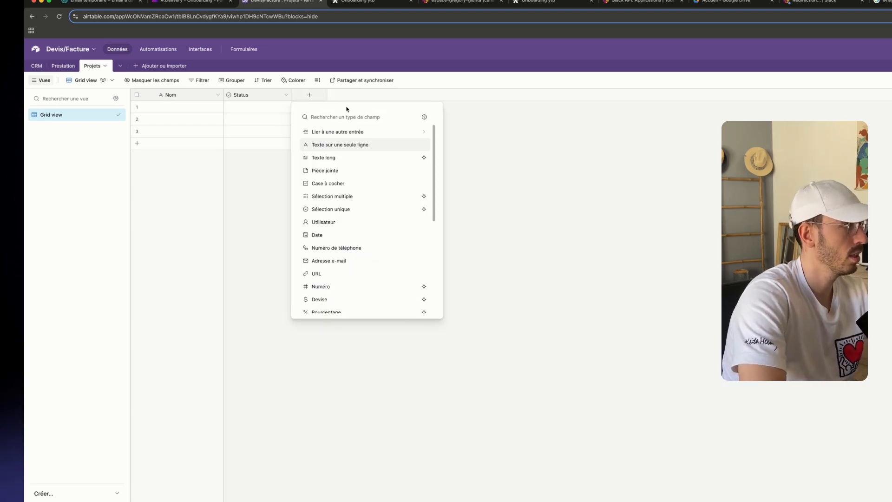
{"action": "left_click", "coordinate": [354, 131]}
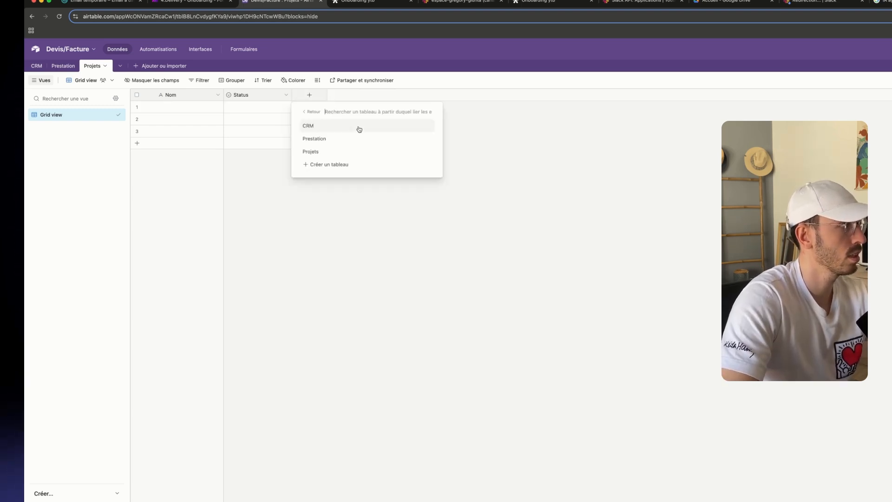
{"action": "left_click", "coordinate": [371, 127]}
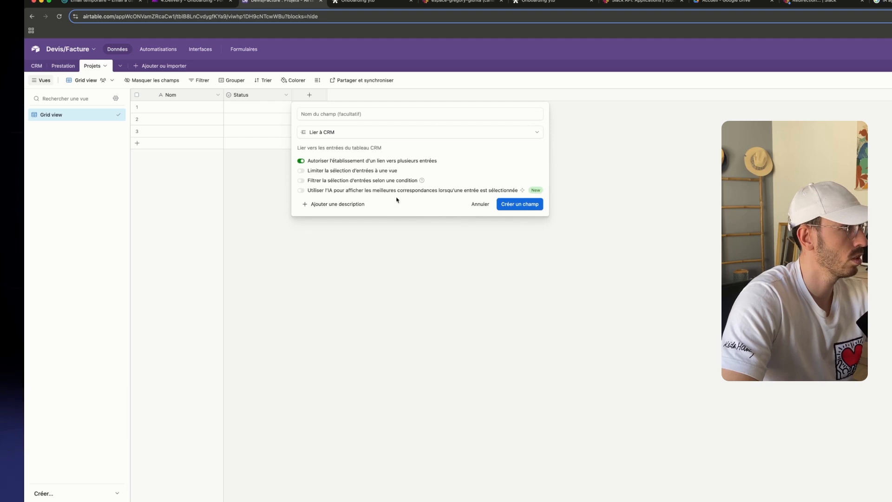
{"action": "left_click", "coordinate": [518, 205]}
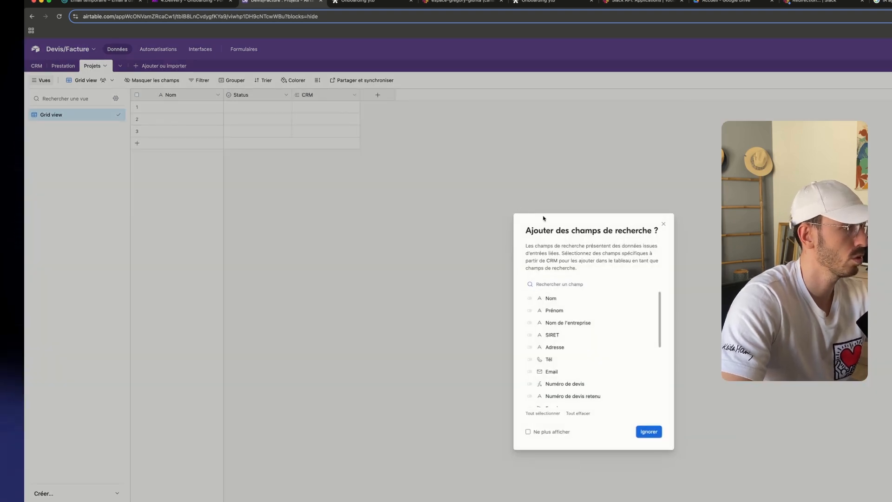
{"action": "scroll", "coordinate": [617, 374], "scroll_direction": "down", "scroll_amount": 5}
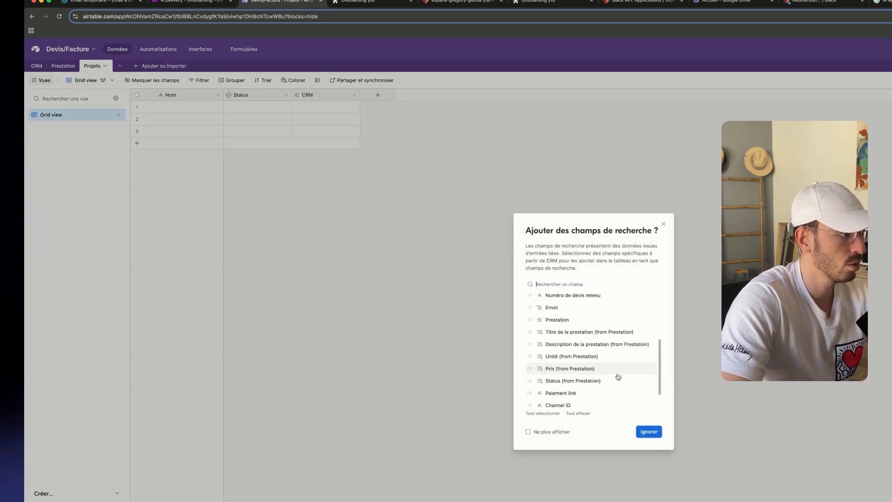
{"action": "left_click", "coordinate": [647, 432]}
{"action": "left_click", "coordinate": [43, 493]}
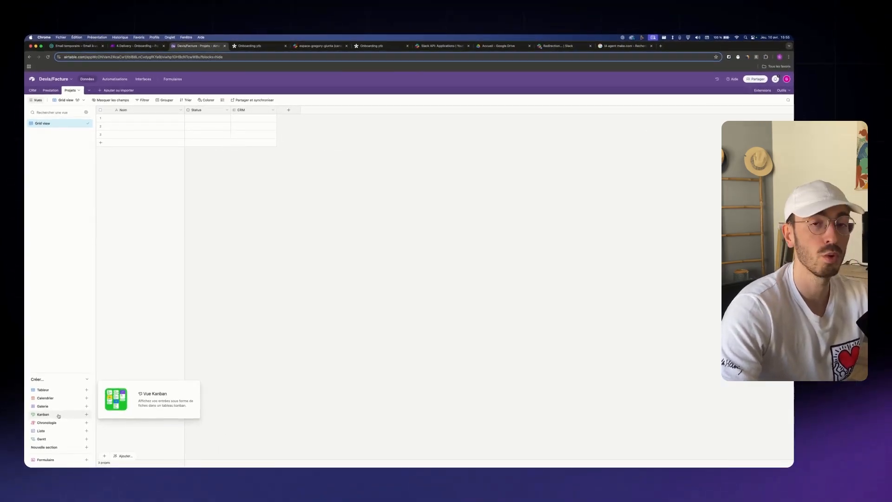
Create a Kanban view of Projets with cards stacked by Status
{"action": "left_click", "coordinate": [58, 415]}
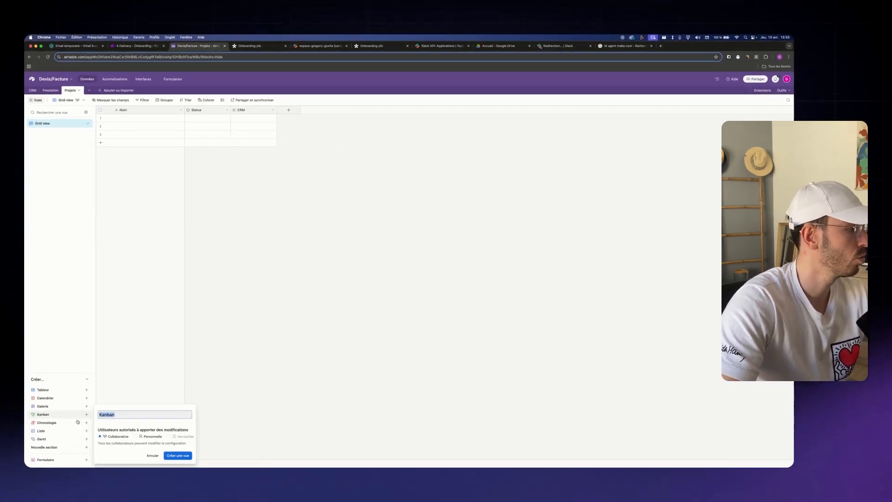
{"action": "left_click", "coordinate": [178, 456]}
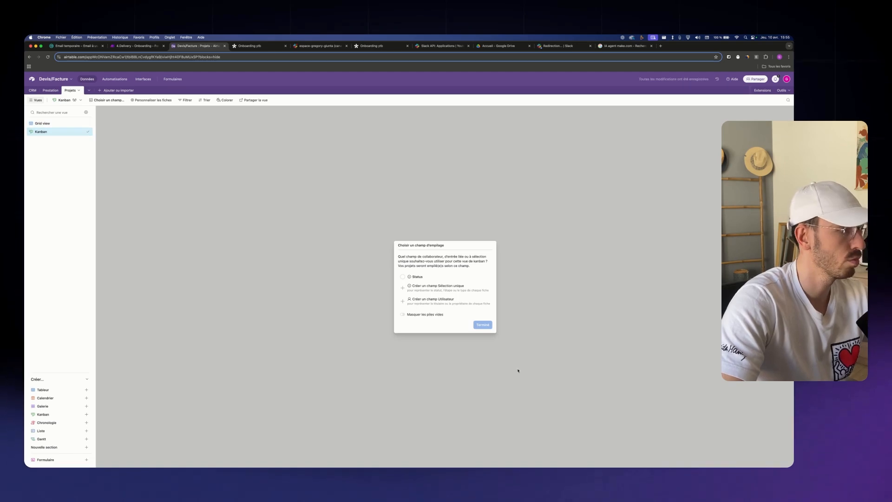
{"action": "left_click", "coordinate": [416, 277]}
{"action": "left_click", "coordinate": [483, 324]}
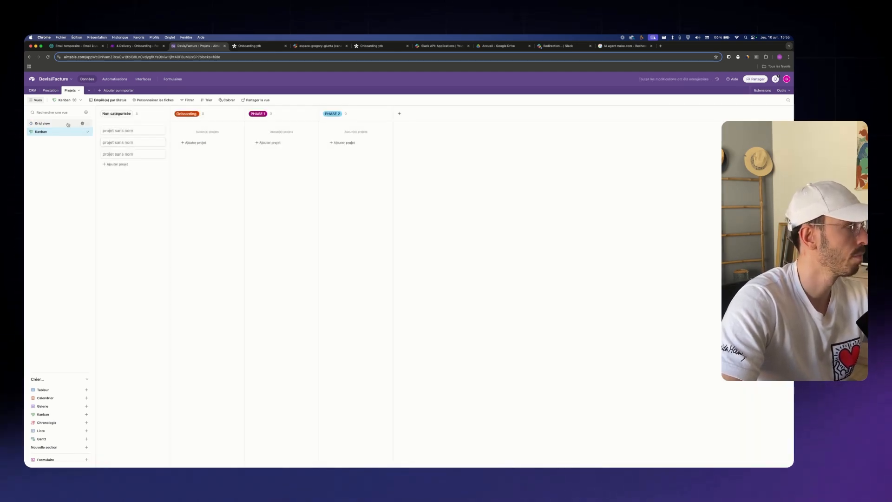
Move a card to Onboarding, name it 'Projet next year' and link it to the CRM record
{"action": "left_click_drag", "start_coordinate": [139, 133], "coordinate": [214, 134]}
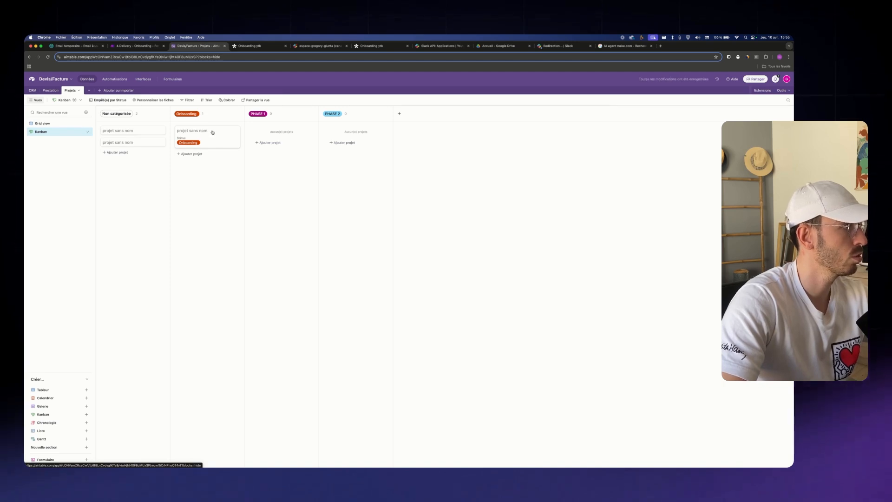
{"action": "left_click", "coordinate": [214, 134]}
{"action": "type", "text": "Projet n"}
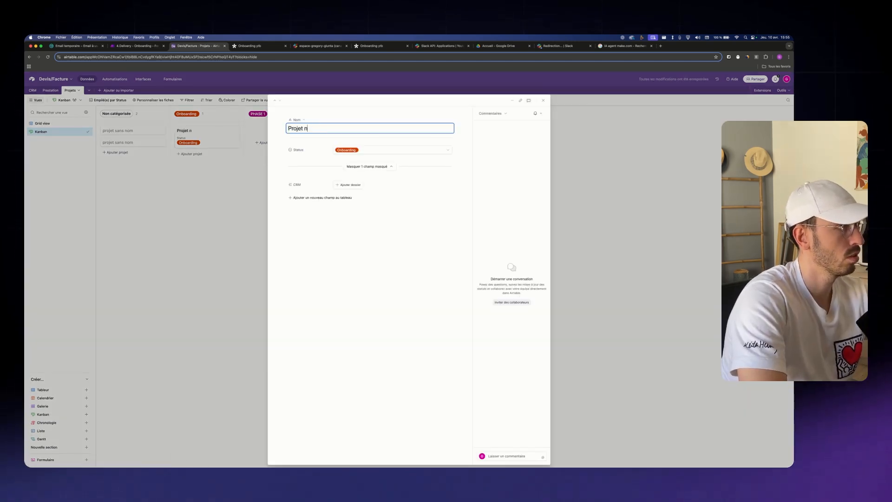
{"action": "type", "text": "ext year"}
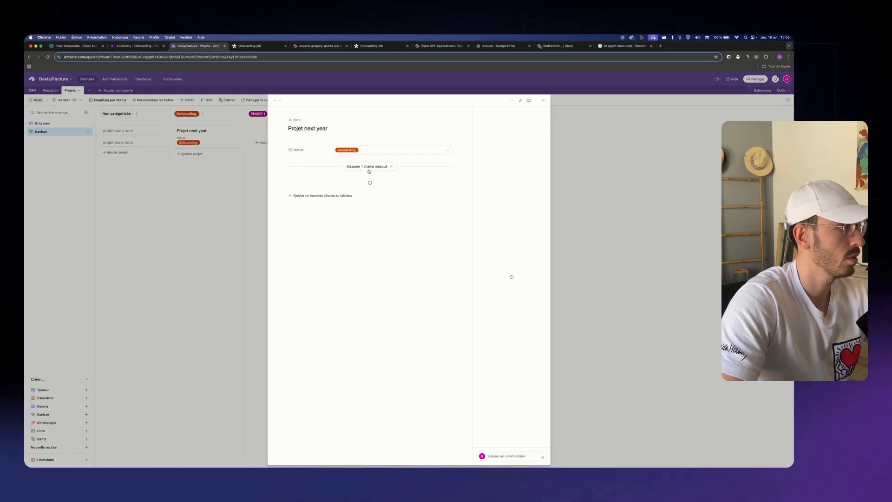
{"action": "left_click", "coordinate": [357, 186]}
{"action": "left_click", "coordinate": [367, 214]}
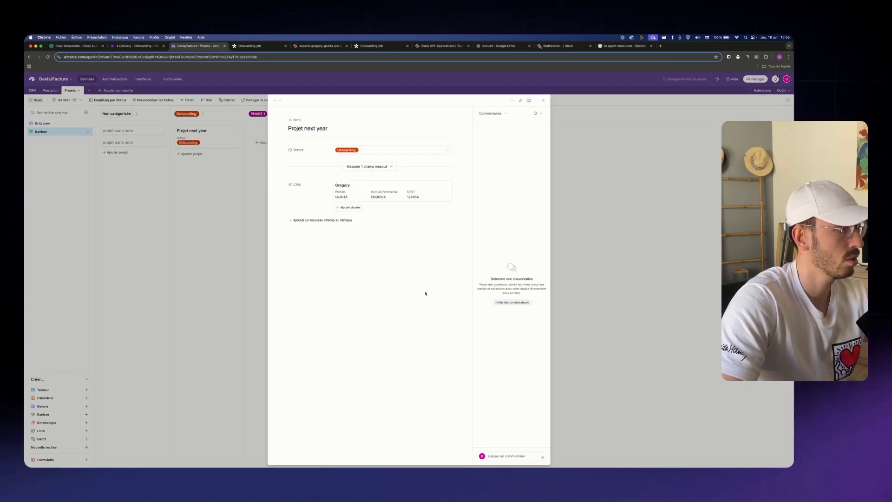
{"action": "left_click", "coordinate": [673, 348]}
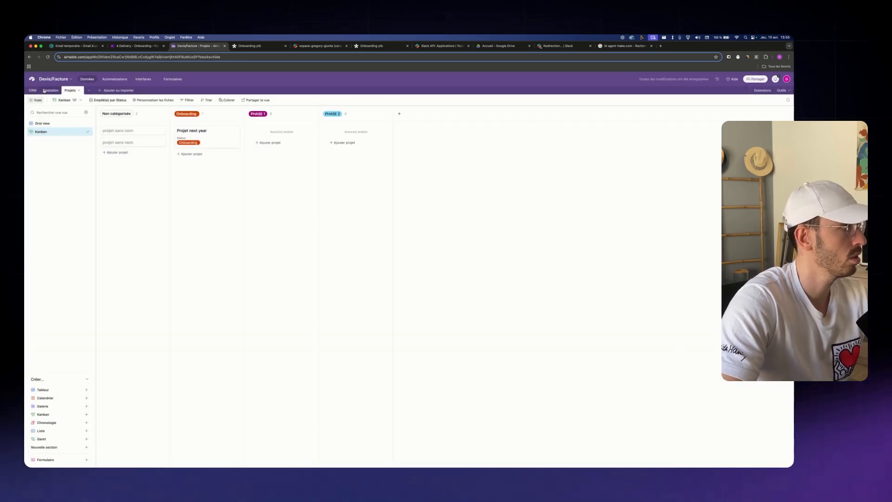
Confirm the linked project appears in the CRM table row, then return to Make
{"action": "left_click", "coordinate": [33, 91]}
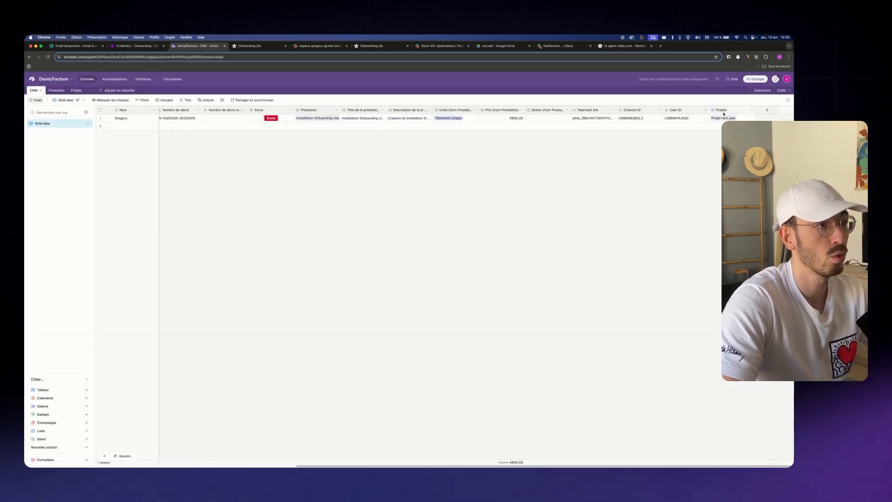
{"action": "left_click", "coordinate": [724, 116]}
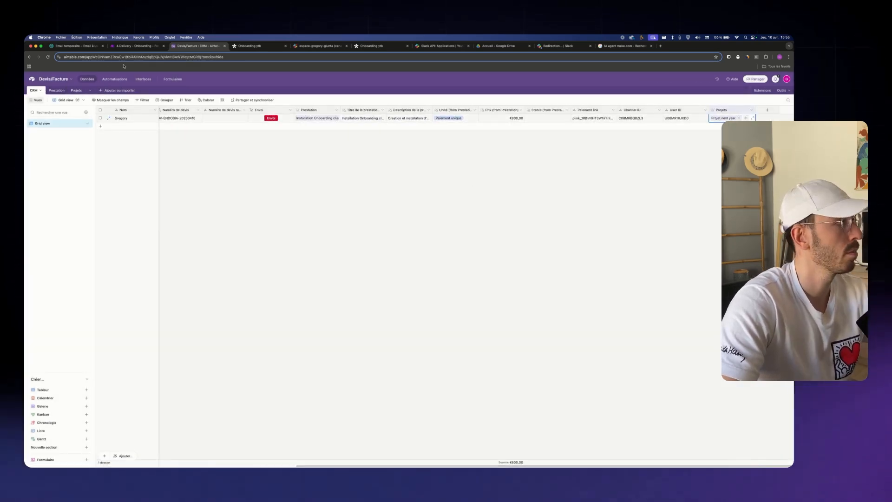
{"action": "left_click", "coordinate": [139, 48]}
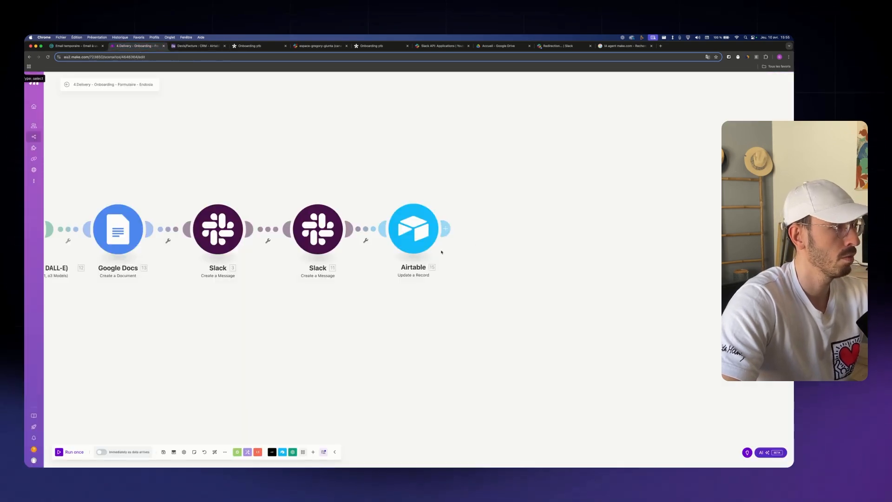
Point the Airtable update module at the Projets table with a fixed Status of PHASE 1
{"action": "left_click", "coordinate": [412, 232]}
{"action": "left_click", "coordinate": [479, 158]}
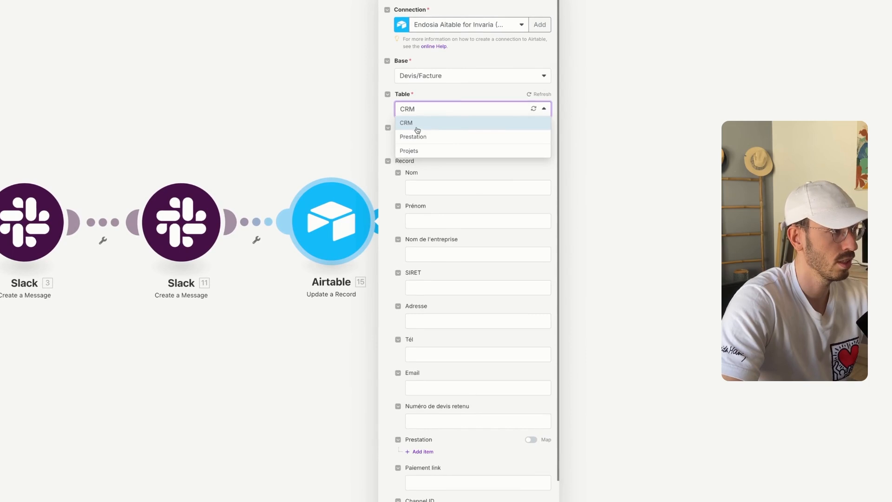
{"action": "left_click", "coordinate": [470, 182]}
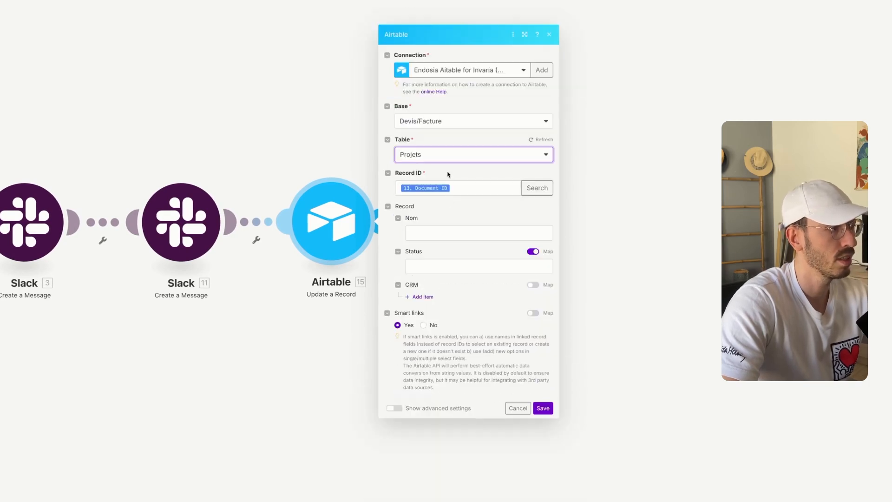
{"action": "left_click", "coordinate": [533, 252]}
{"action": "left_click", "coordinate": [478, 266]}
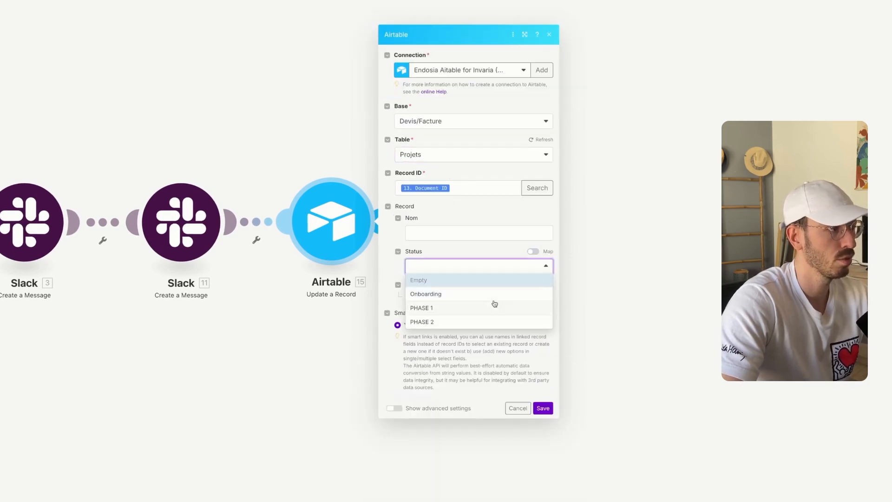
{"action": "left_click", "coordinate": [485, 306]}
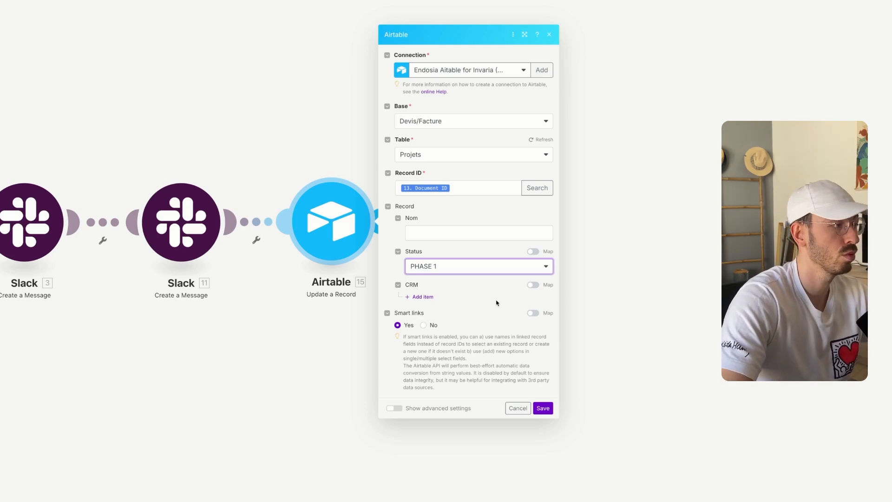
Set the Nom field to 'Projet' followed by the mapped Nom de l'entreprise
{"action": "left_click", "coordinate": [476, 236]}
{"action": "scroll", "coordinate": [661, 304], "scroll_direction": "down", "scroll_amount": 15}
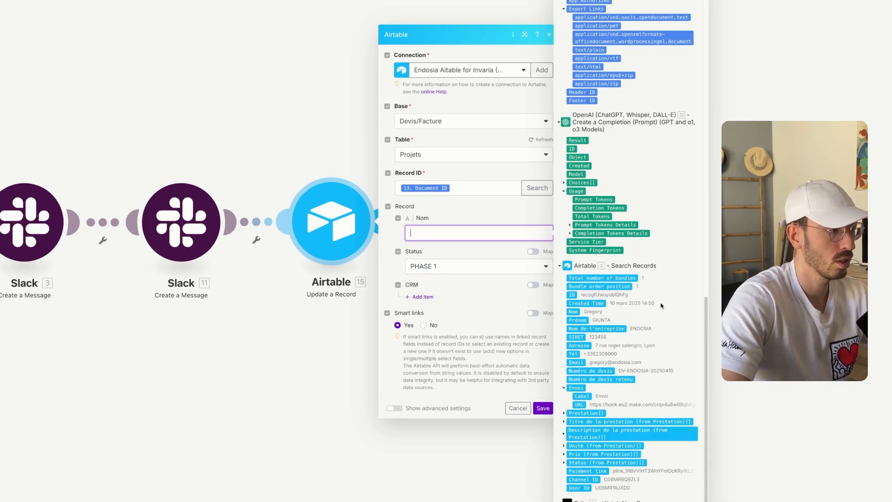
{"action": "type", "text": "Projet"}
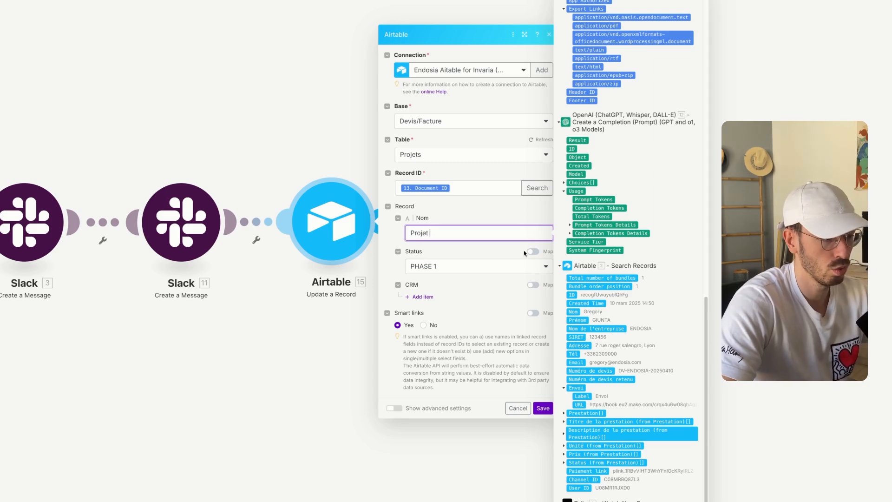
{"action": "scroll", "coordinate": [581, 155], "scroll_direction": "down", "scroll_amount": 4}
{"action": "left_click", "coordinate": [598, 164]}
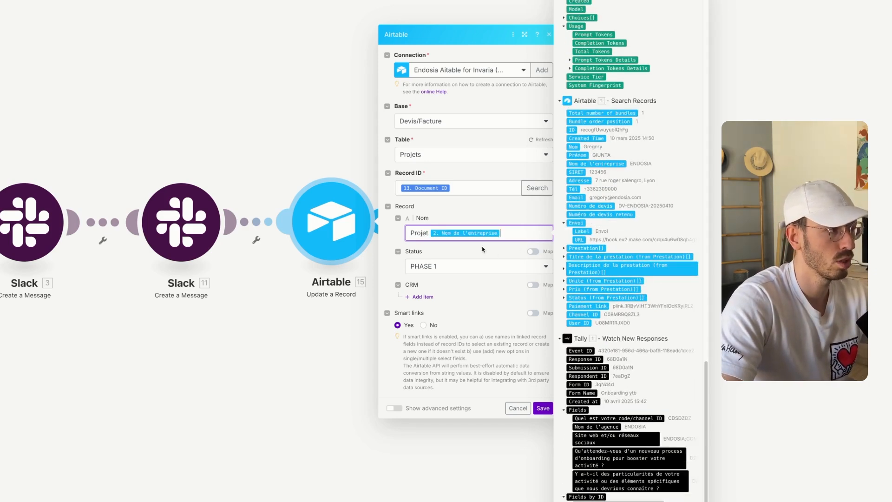
Add a CRM link item mapped to the searched record's ID (2. ID)
{"action": "left_click", "coordinate": [431, 300]}
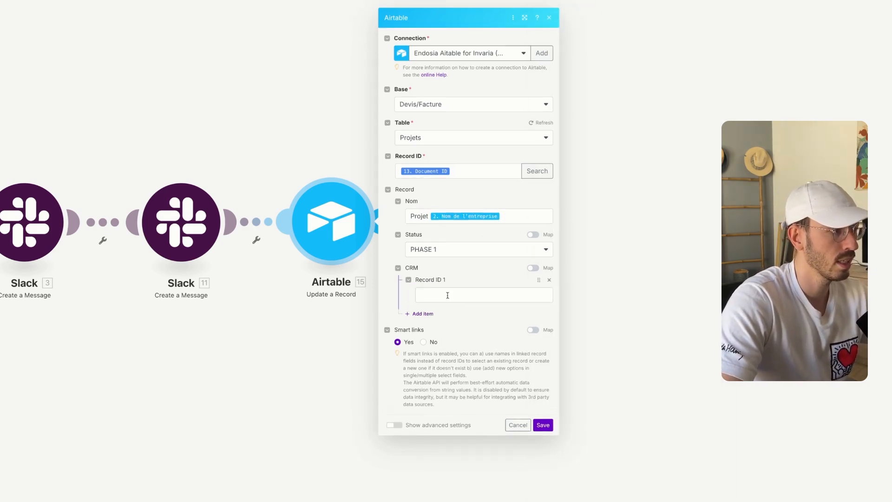
{"action": "left_click", "coordinate": [447, 295]}
{"action": "scroll", "coordinate": [639, 334], "scroll_direction": "down", "scroll_amount": 15}
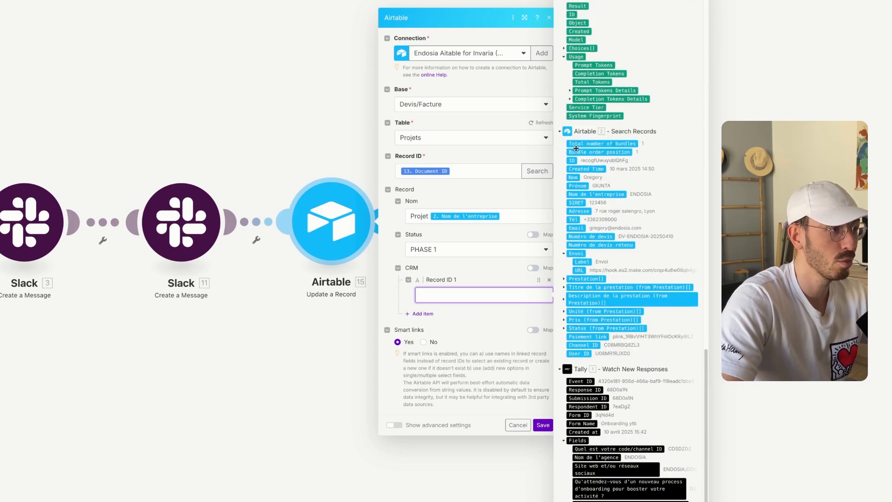
{"action": "left_click", "coordinate": [572, 161]}
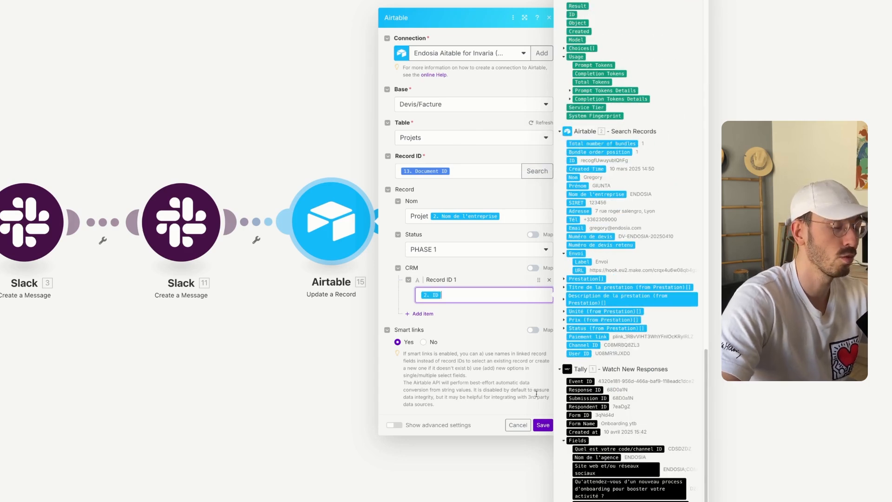
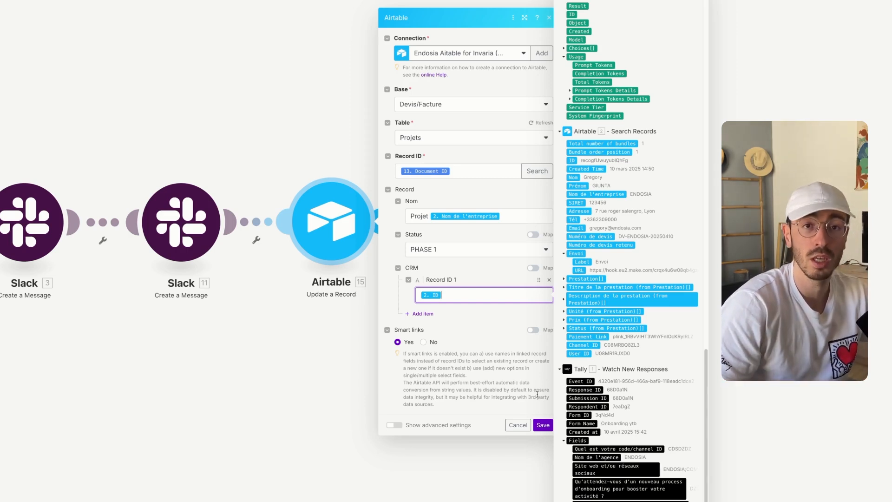
Save the Airtable Update a Record module with its CRM record ID mapping
{"action": "left_click", "coordinate": [542, 424]}
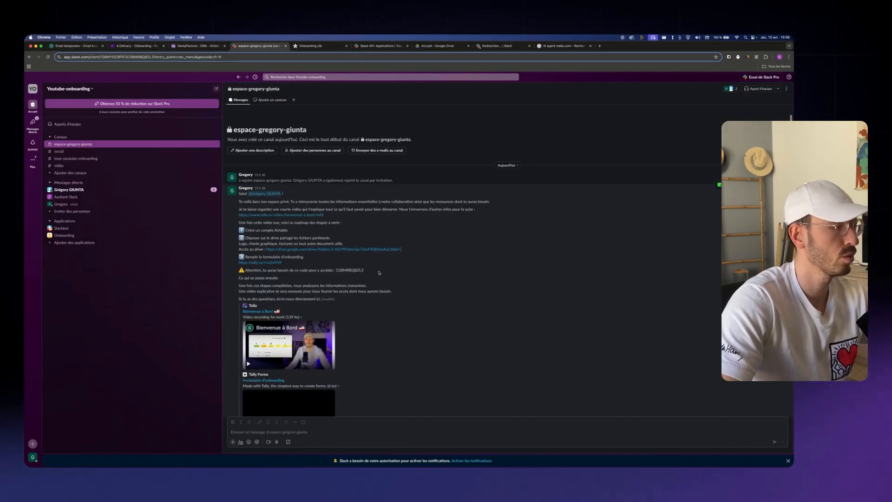
Copy the channel code from Slack into the Onboarding ytb form's channel ID field
{"action": "left_click_drag", "start_coordinate": [365, 270], "coordinate": [335, 270]}
{"action": "key", "text": "super+c"}
{"action": "left_click", "coordinate": [310, 45]}
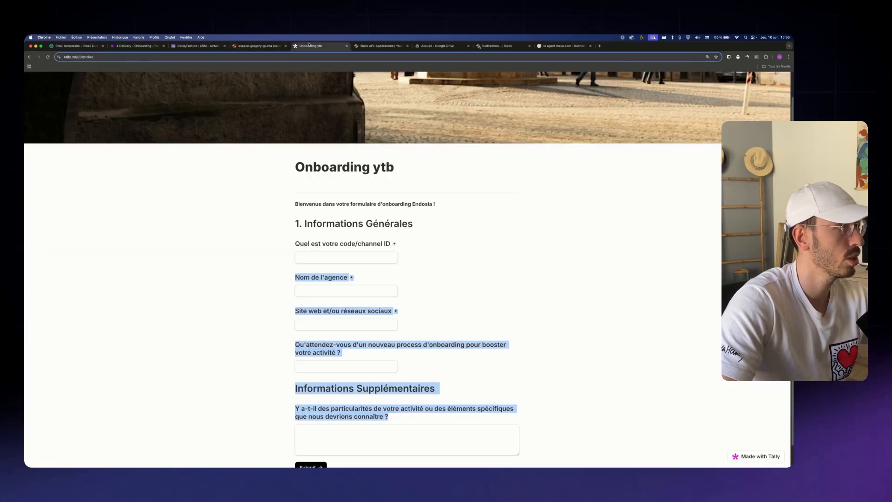
{"action": "left_click", "coordinate": [355, 258]}
Autofill agency name ENDOSIA, website and expectations answer DZDZ, then submit the form
{"action": "left_click", "coordinate": [333, 290]}
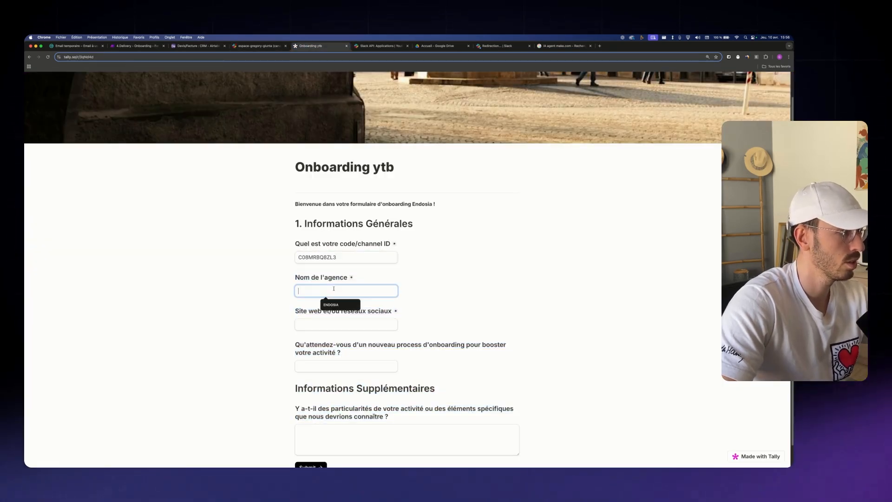
{"action": "left_click", "coordinate": [334, 305]}
{"action": "left_click", "coordinate": [333, 324]}
{"action": "left_click", "coordinate": [334, 338]}
{"action": "left_click", "coordinate": [334, 366]}
{"action": "left_click", "coordinate": [336, 380]}
{"action": "scroll", "coordinate": [373, 415], "scroll_direction": "down", "scroll_amount": 1}
{"action": "left_click", "coordinate": [370, 414]}
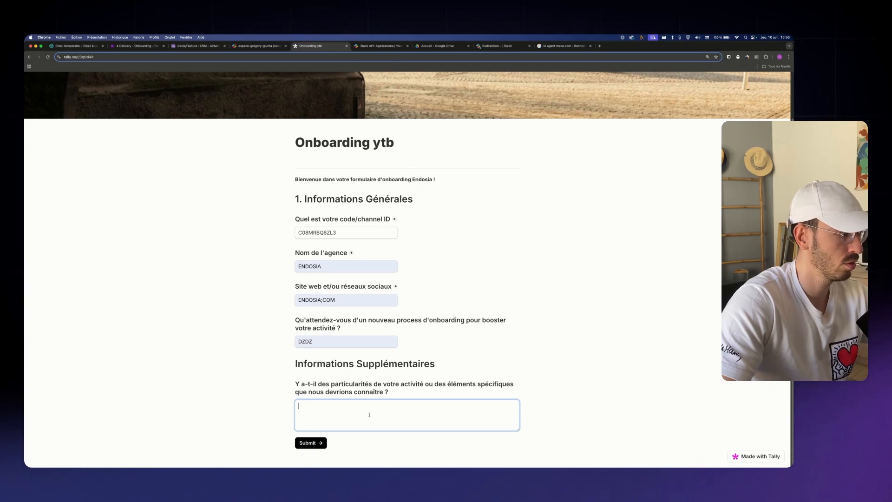
{"action": "left_click", "coordinate": [311, 443]}
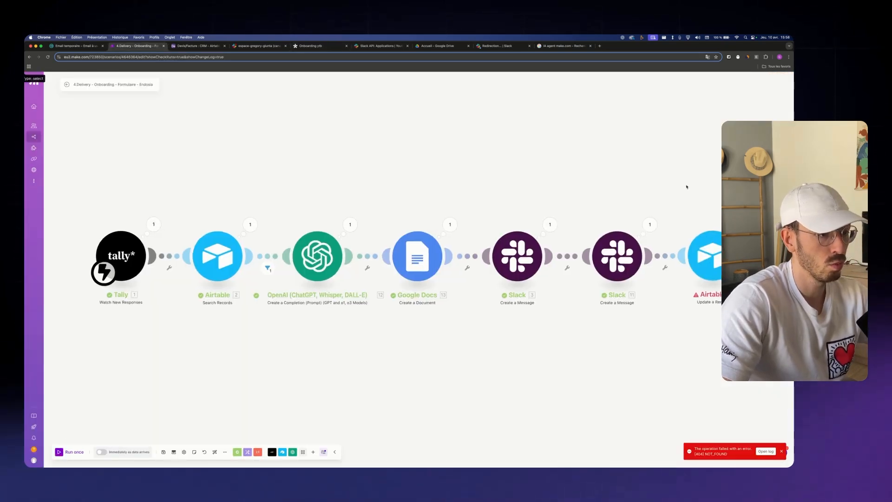
Delete the erroring Airtable update step and add an Airtable Create a Record module instead
{"action": "left_click_drag", "start_coordinate": [686, 185], "coordinate": [530, 181]}
{"action": "left_click", "coordinate": [560, 258]}
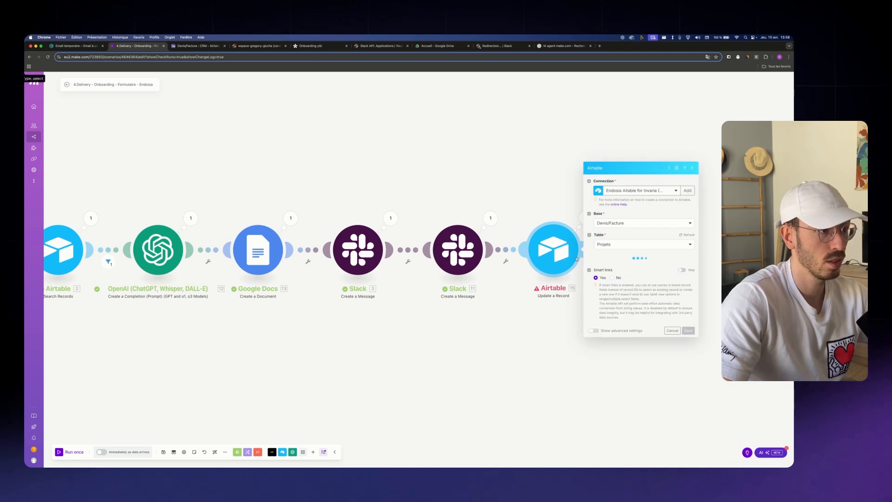
{"action": "left_click_drag", "start_coordinate": [560, 259], "coordinate": [433, 242]}
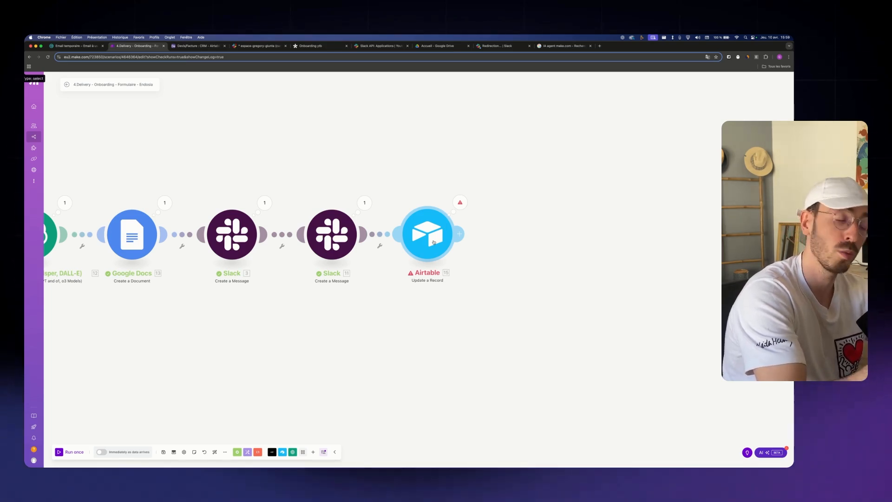
{"action": "right_click", "coordinate": [434, 242]}
{"action": "left_click", "coordinate": [453, 300]}
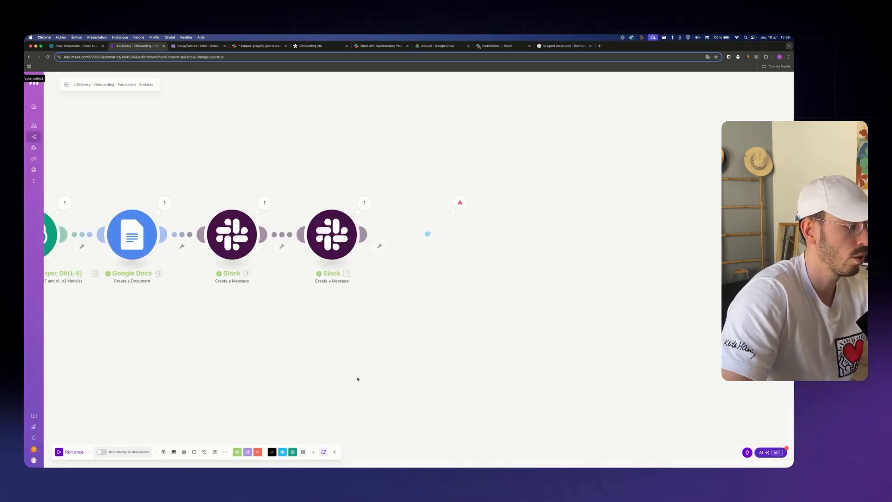
{"action": "left_click", "coordinate": [283, 452]}
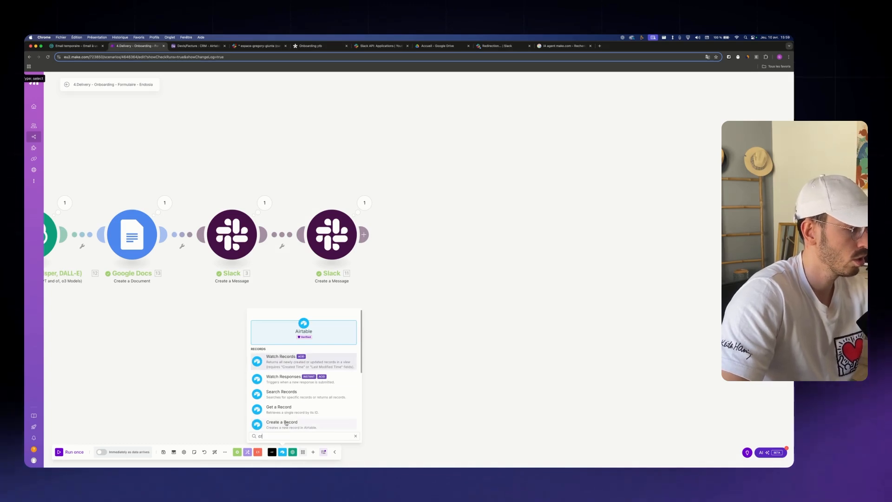
{"action": "left_click", "coordinate": [303, 360]}
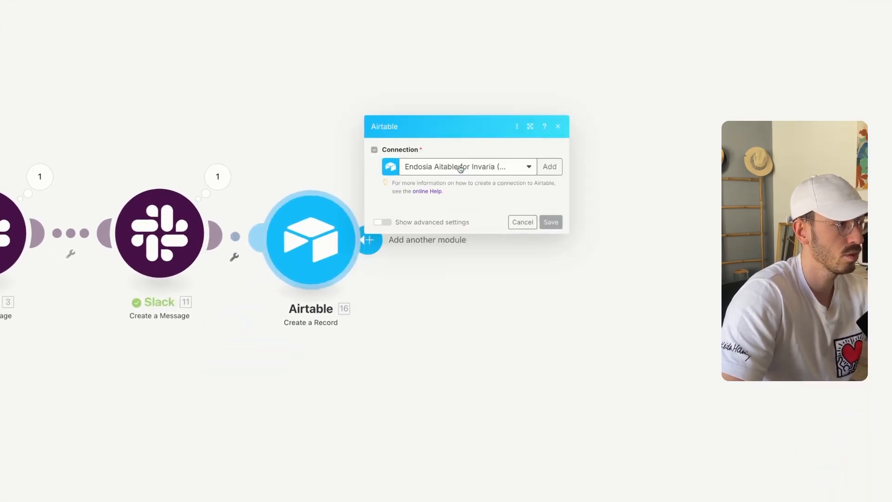
Target the Devis/Facture base and set Nom to 'Projet' plus the company name
{"action": "left_click", "coordinate": [454, 224]}
{"action": "type", "text": "de"}
{"action": "left_click", "coordinate": [442, 273]}
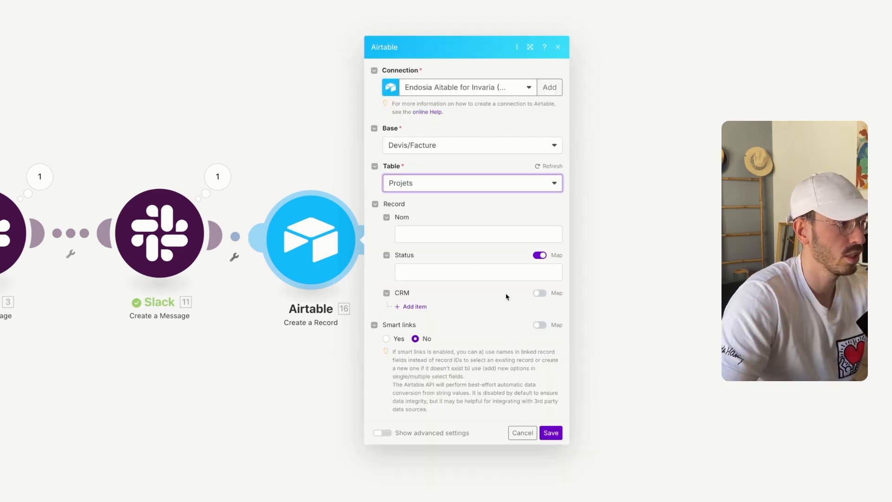
{"action": "left_click", "coordinate": [445, 234]}
{"action": "type", "text": "Projet"}
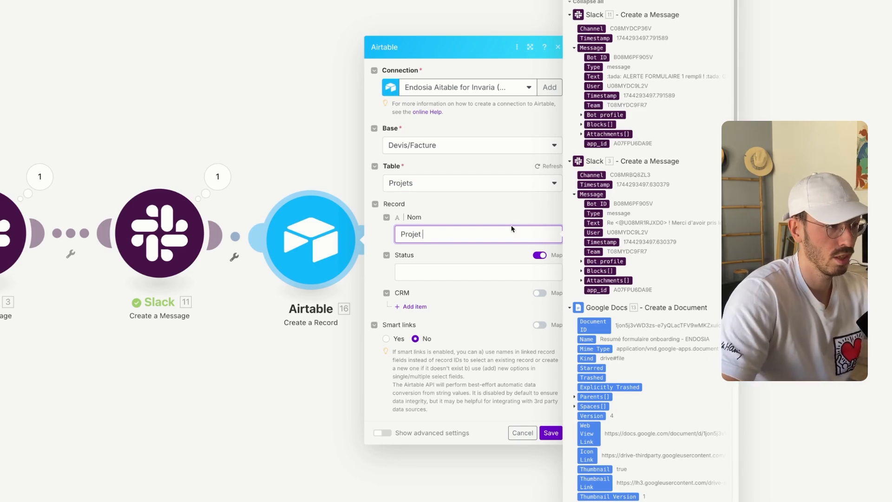
{"action": "scroll", "coordinate": [612, 112], "scroll_direction": "down", "scroll_amount": 20}
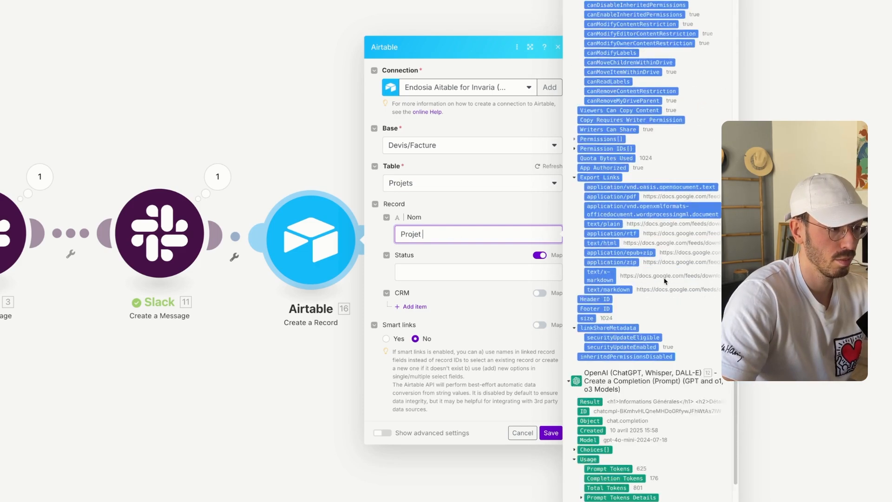
{"action": "left_click", "coordinate": [608, 142]}
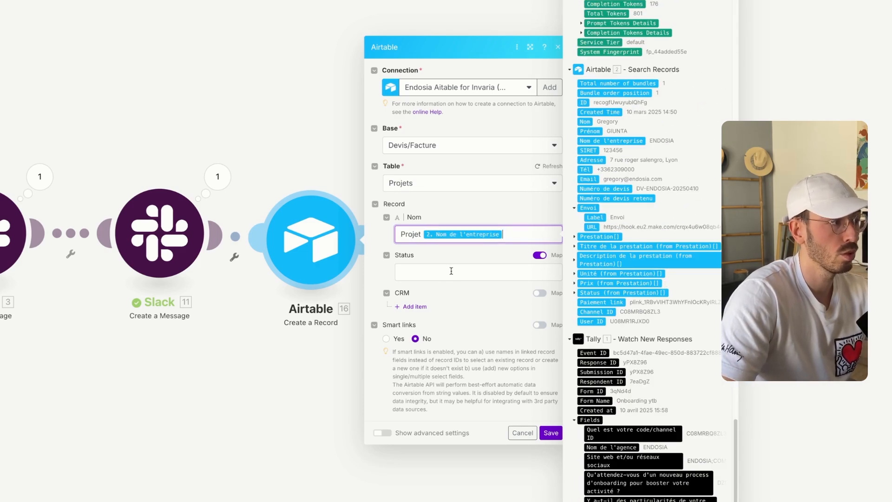
Set the Status field to a fixed PHASE 1 value
{"action": "left_click", "coordinate": [442, 273]}
{"action": "left_click", "coordinate": [540, 255]}
{"action": "left_click", "coordinate": [539, 274]}
{"action": "left_click", "coordinate": [457, 320]}
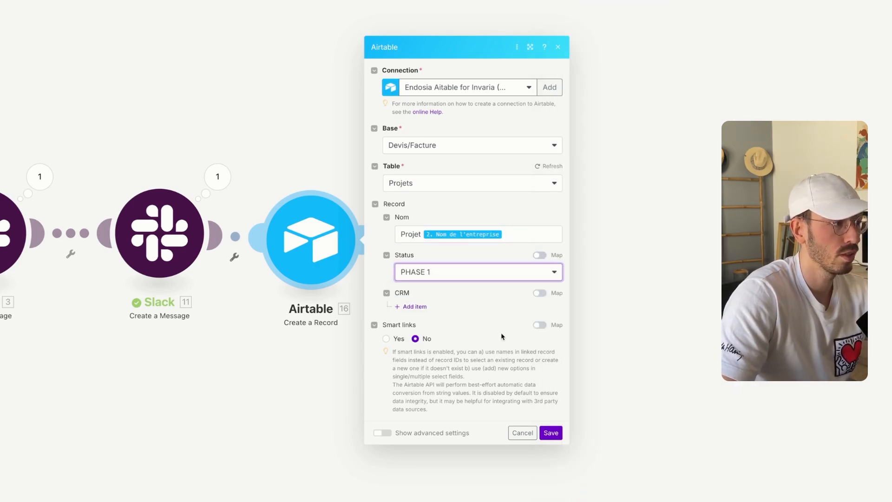
Add a CRM link item mapped to the searched record's ID (2. ID)
{"action": "left_click", "coordinate": [414, 306]}
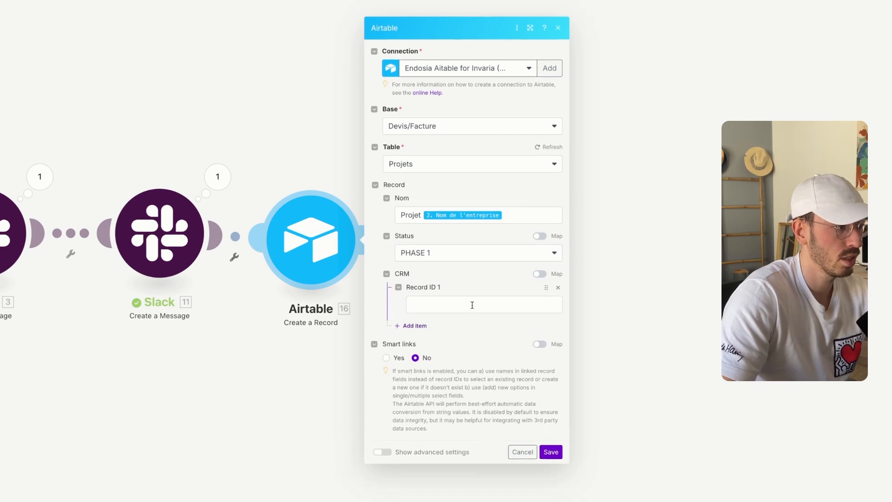
{"action": "left_click", "coordinate": [472, 305]}
{"action": "scroll", "coordinate": [617, 321], "scroll_direction": "down", "scroll_amount": 10}
{"action": "scroll", "coordinate": [617, 320], "scroll_direction": "up", "scroll_amount": 10}
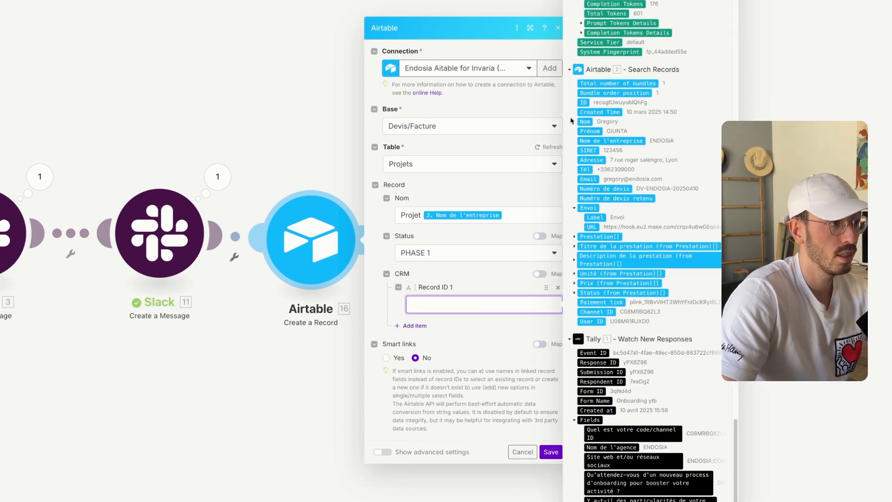
{"action": "left_click", "coordinate": [583, 102]}
{"action": "left_click", "coordinate": [551, 452]}
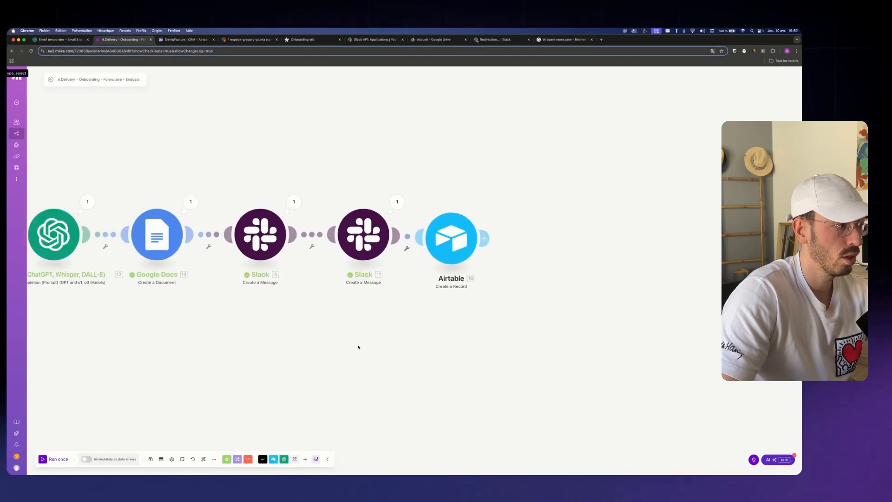
Save and run the scenario once, then reload and resubmit the Tally onboarding form
{"action": "left_click", "coordinate": [165, 451]}
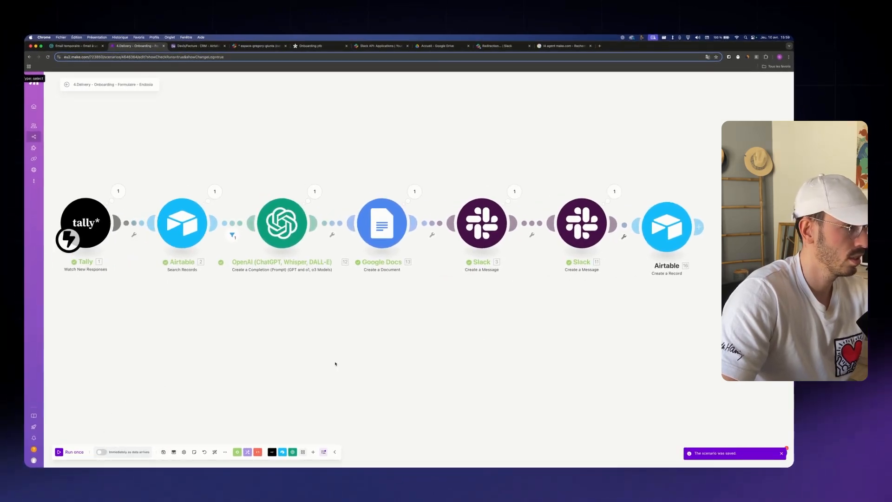
{"action": "left_click", "coordinate": [64, 452]}
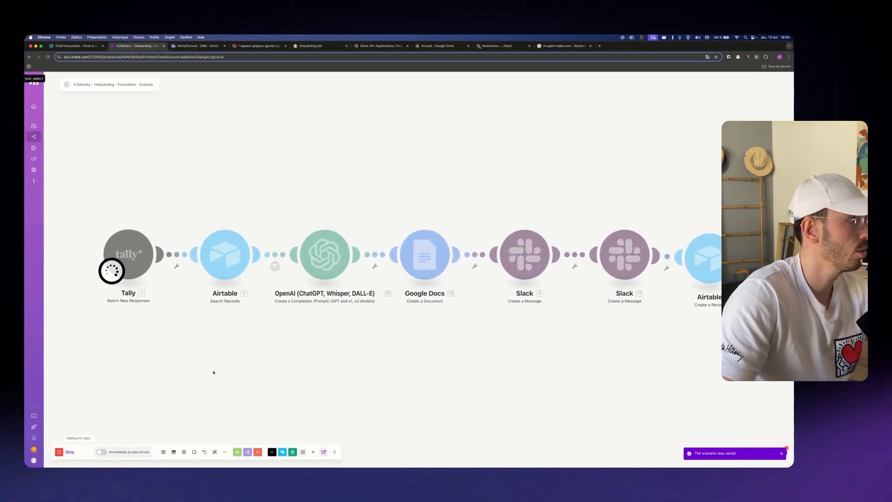
{"action": "key", "text": "super+5"}
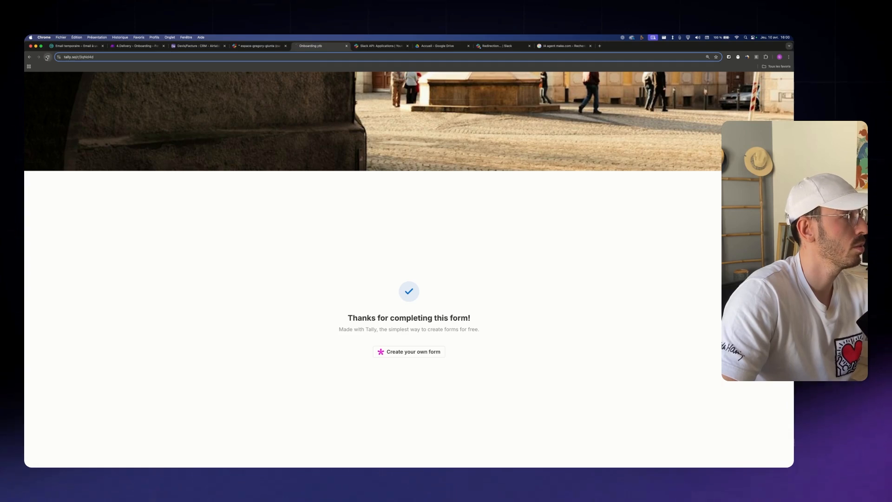
{"action": "left_click", "coordinate": [48, 57]}
{"action": "key", "text": "ctrl+v"}
{"action": "left_click", "coordinate": [342, 316]}
{"action": "left_click", "coordinate": [345, 331]}
Return to Make, then bring up the Airtable CRM table
{"action": "key", "text": "Return"}
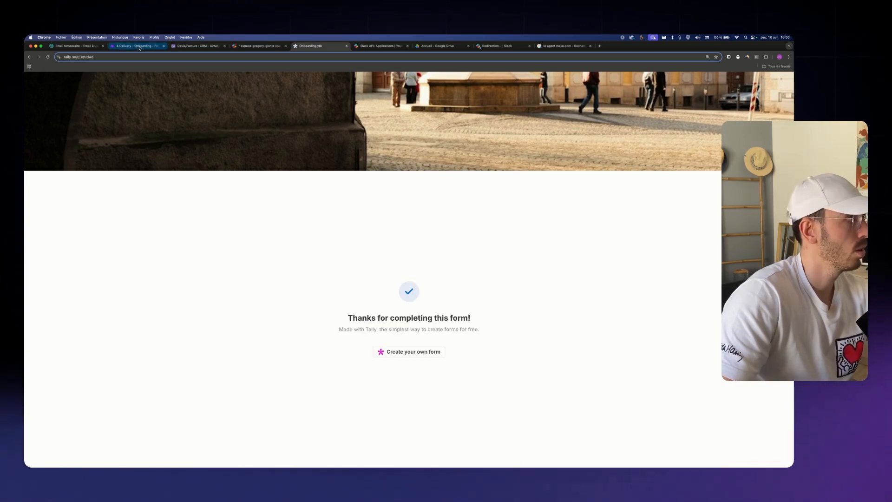
{"action": "key", "text": "super+2"}
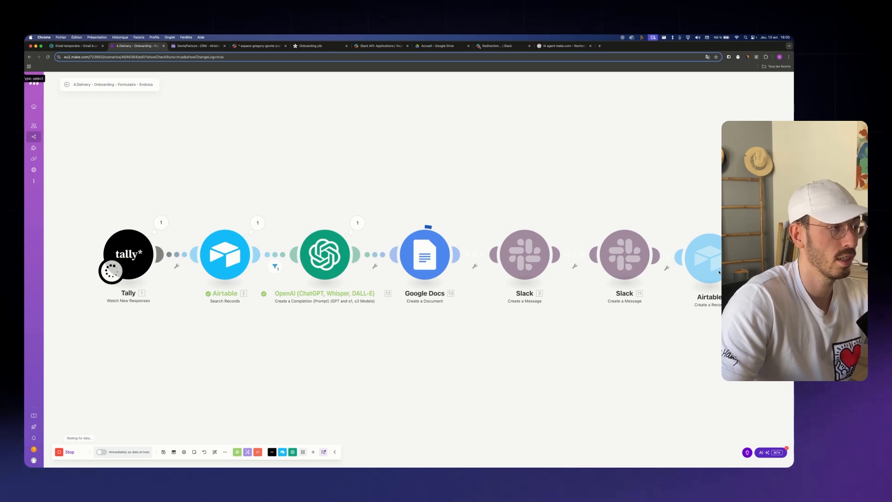
{"action": "left_click", "coordinate": [180, 47]}
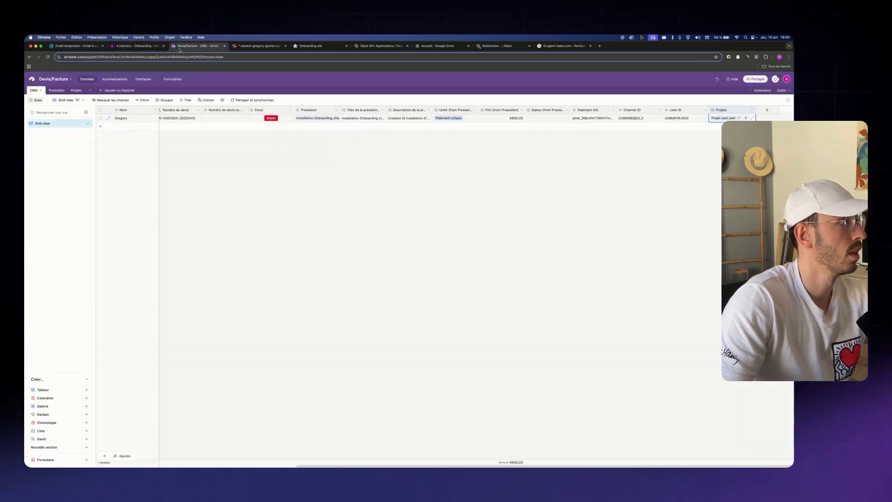
Check the Projets table, then remove Projet next year from the CRM record's linked projects
{"action": "left_click", "coordinate": [76, 90]}
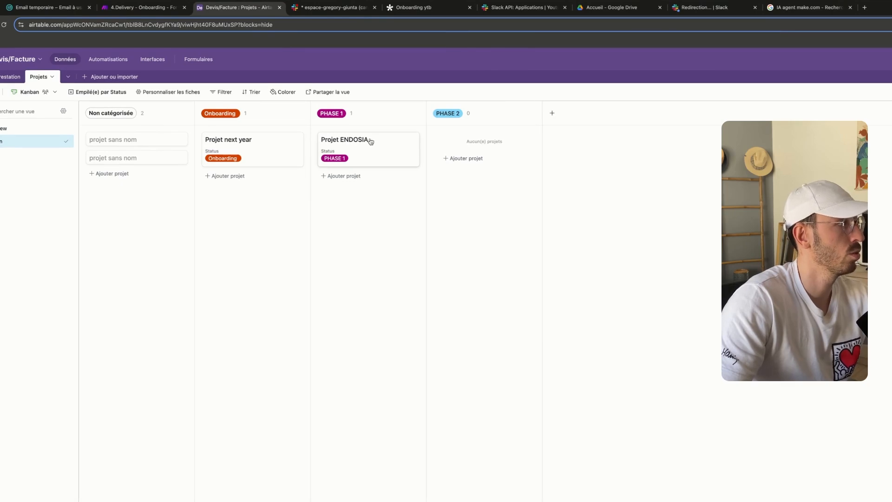
{"action": "left_click", "coordinate": [0, 76]}
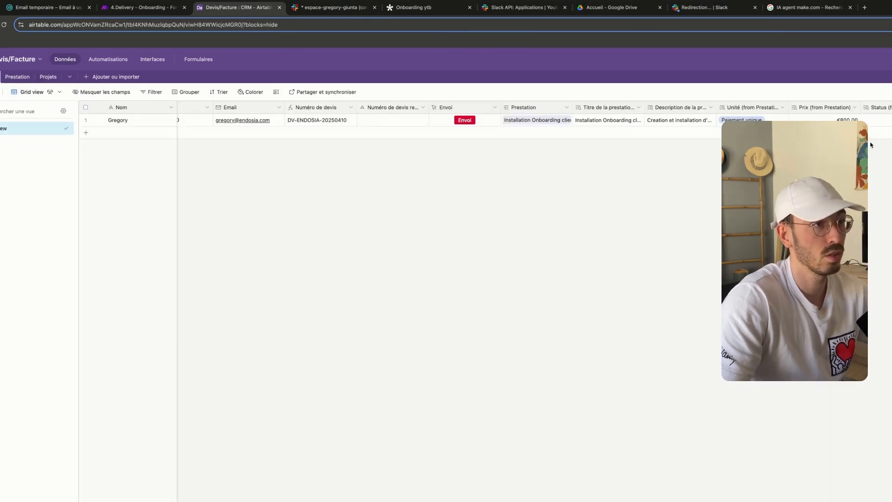
{"action": "scroll", "coordinate": [872, 145], "scroll_direction": "right", "scroll_amount": 3}
{"action": "left_click", "coordinate": [793, 117]}
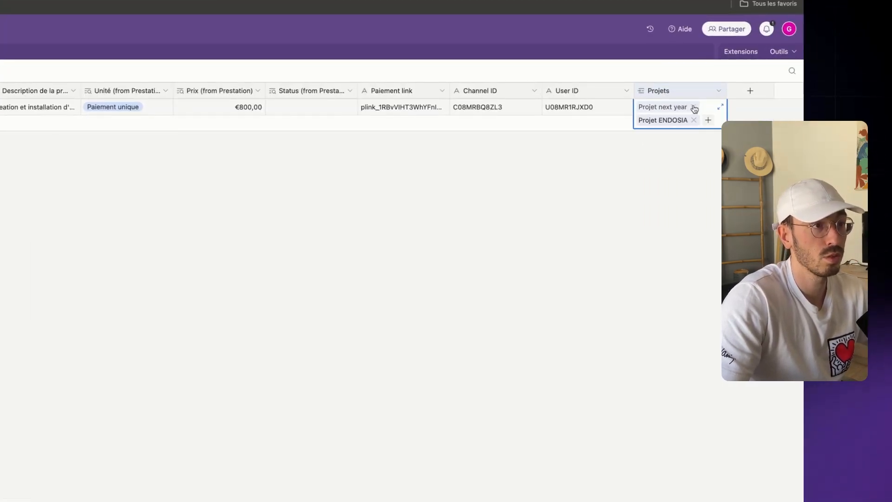
{"action": "left_click", "coordinate": [694, 108]}
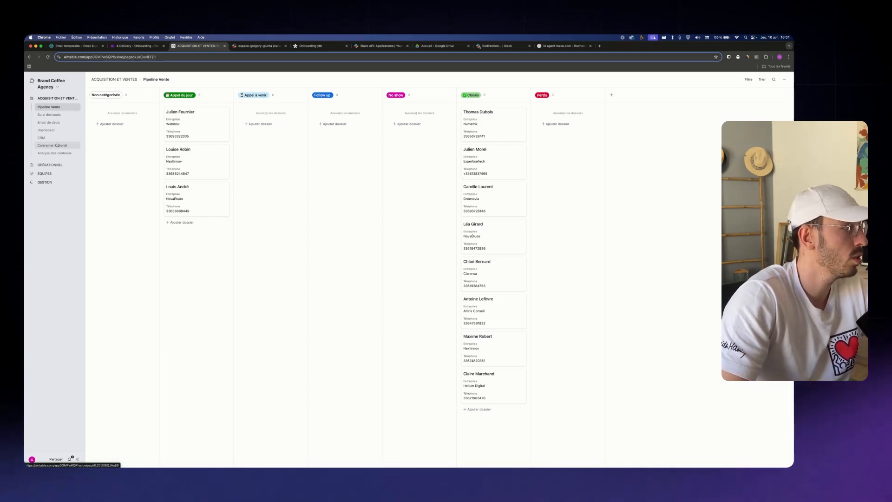
View the interface's Dashboard, CRM and Calendrier éditorial pages
{"action": "left_click", "coordinate": [46, 131]}
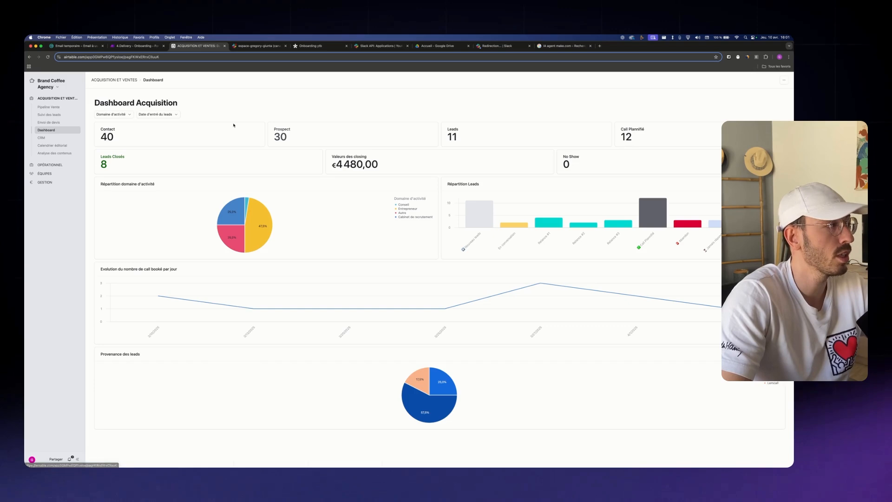
{"action": "left_click_drag", "start_coordinate": [166, 138], "coordinate": [86, 129]}
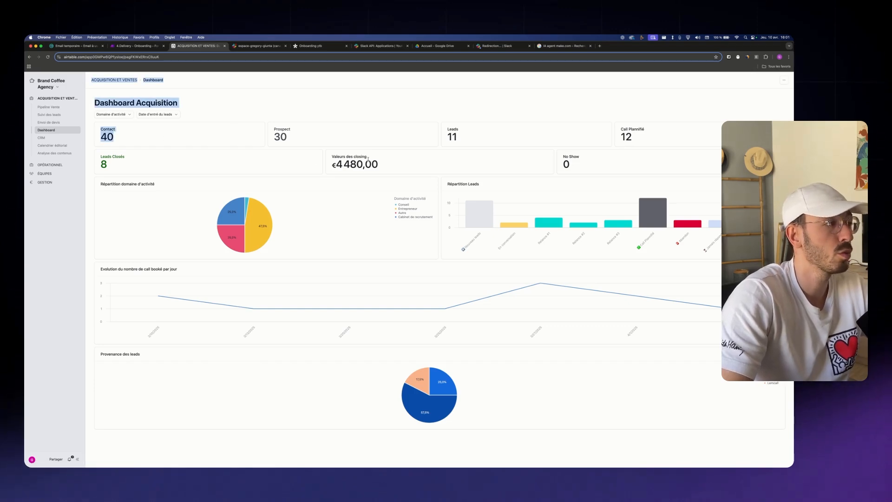
{"action": "left_click", "coordinate": [55, 141]}
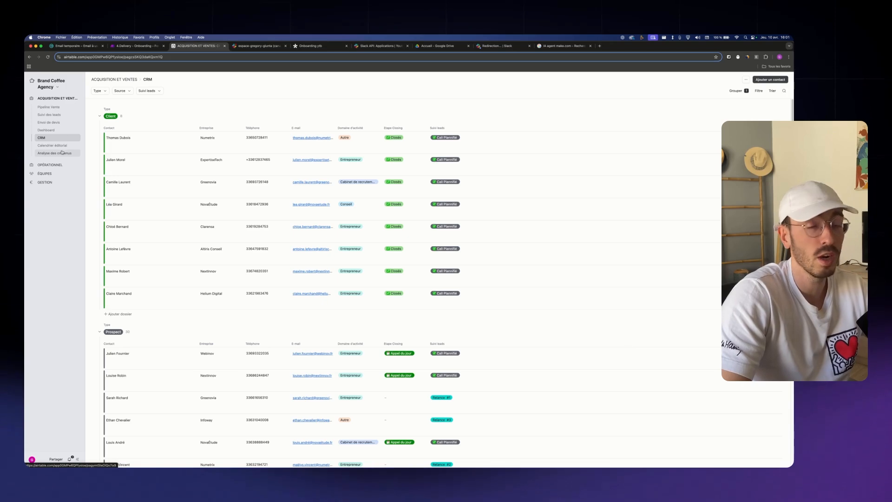
{"action": "left_click", "coordinate": [65, 149]}
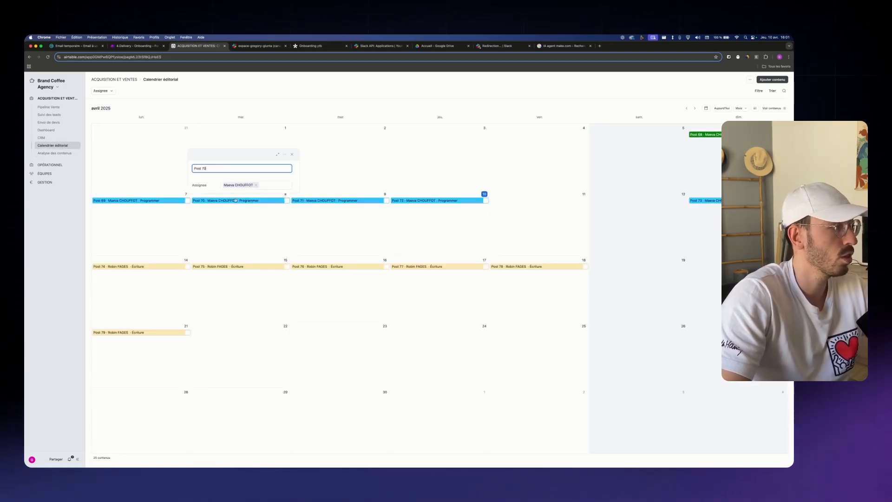
Browse the OPÉRATIONNEL pages Clients and Overview des projets, ending on Gestion des projets
{"action": "left_click", "coordinate": [50, 164]}
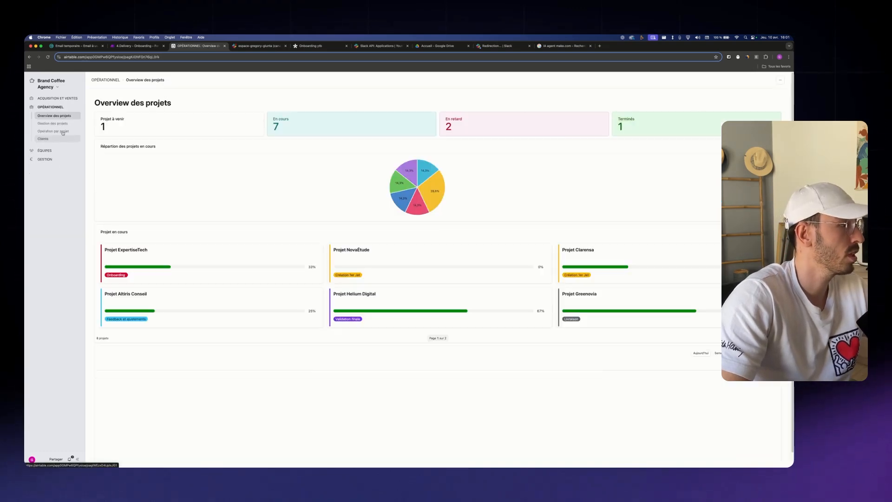
{"action": "left_click", "coordinate": [56, 138]}
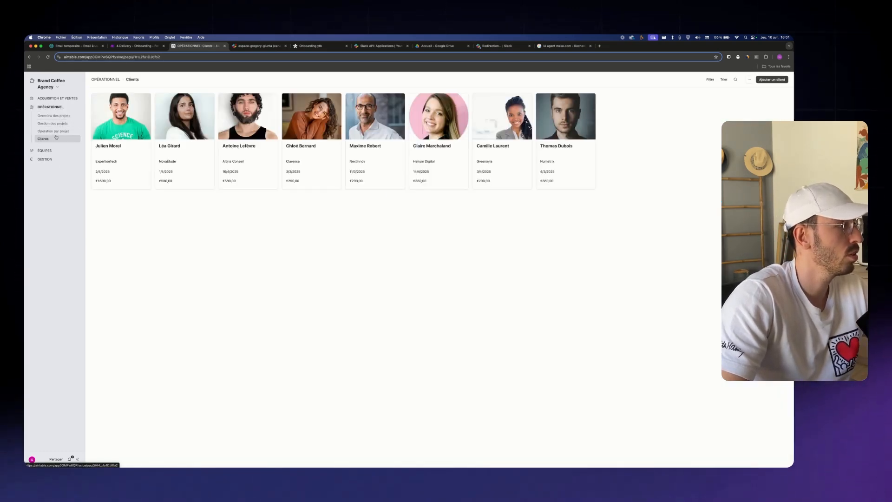
{"action": "left_click", "coordinate": [54, 116]}
{"action": "left_click", "coordinate": [55, 125]}
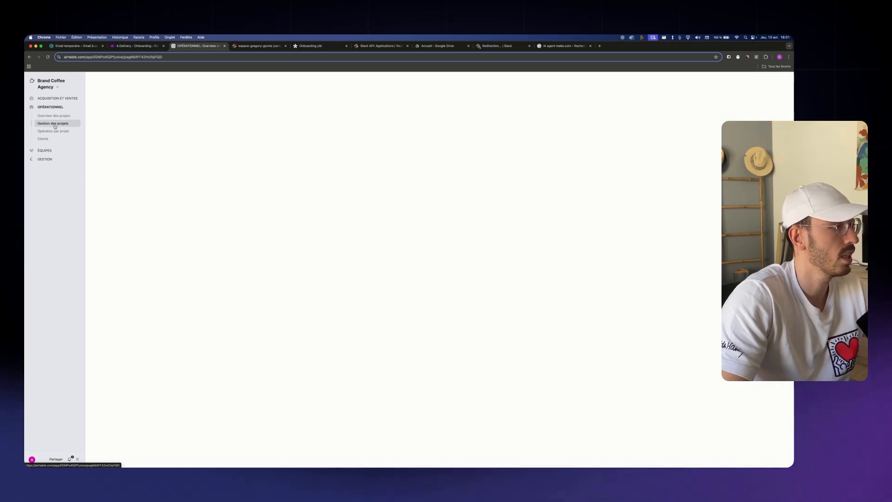